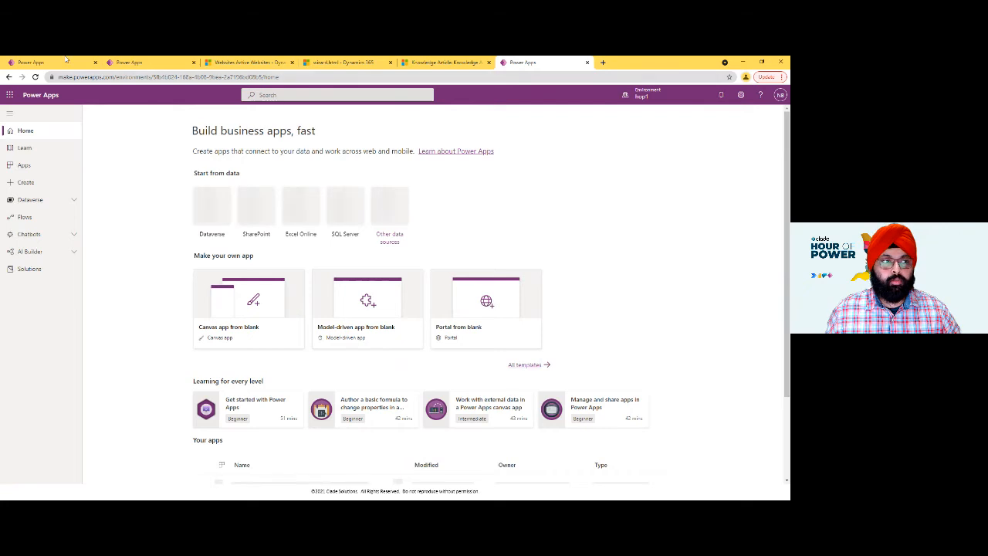
- Switch to the browser window showing the live Community Portal home page
scroll(261, 315, "down", 2)
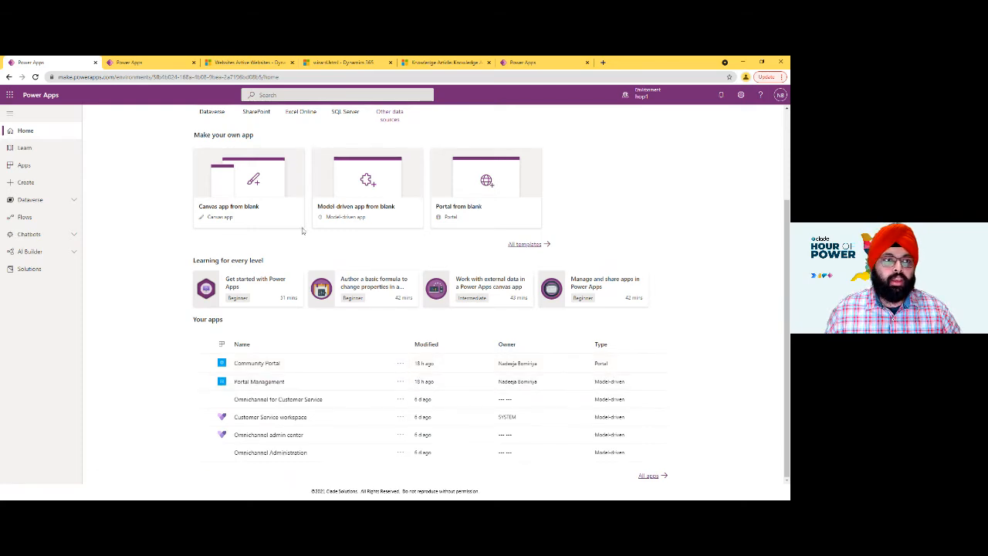
left_click(135, 63)
left_click(247, 62)
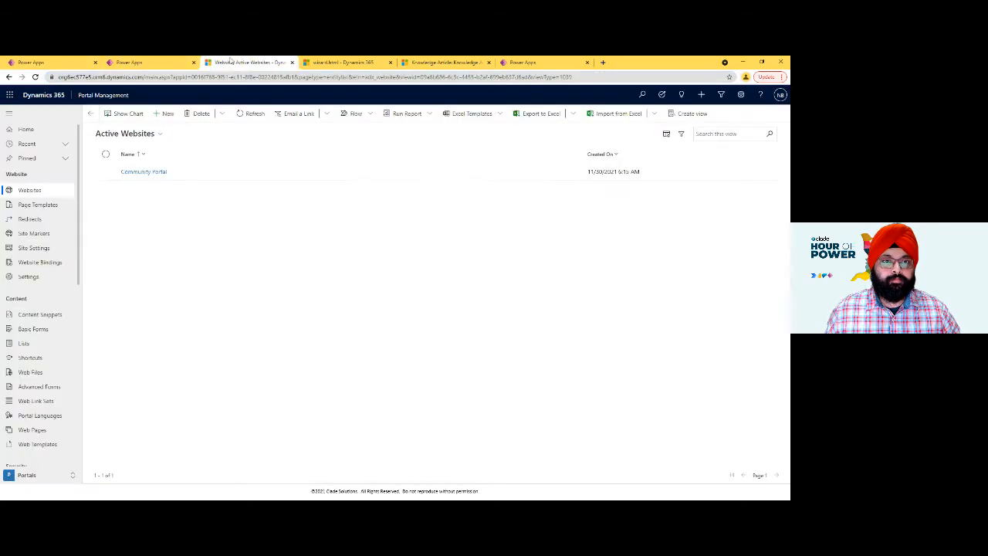
left_click(134, 63)
key("alt+Tab")
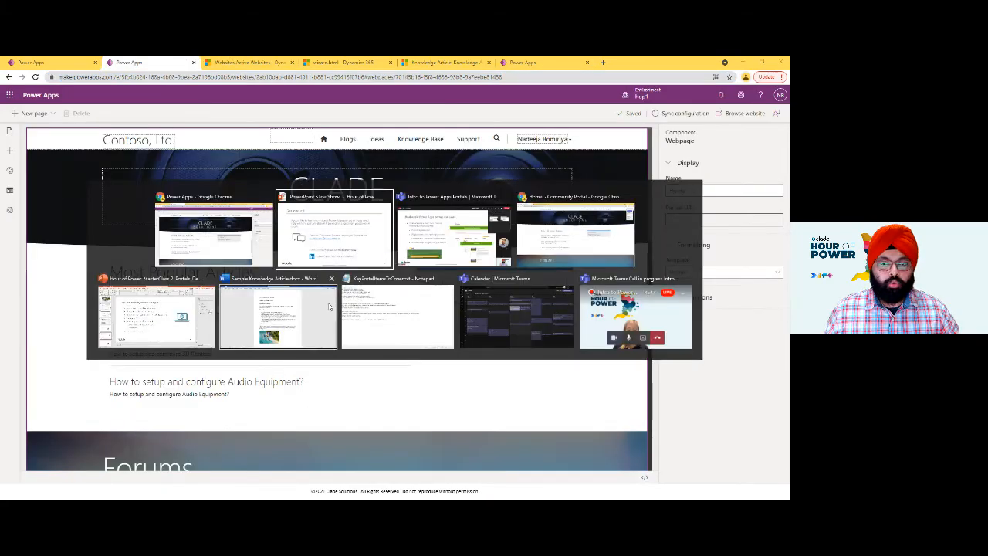
left_click(575, 231)
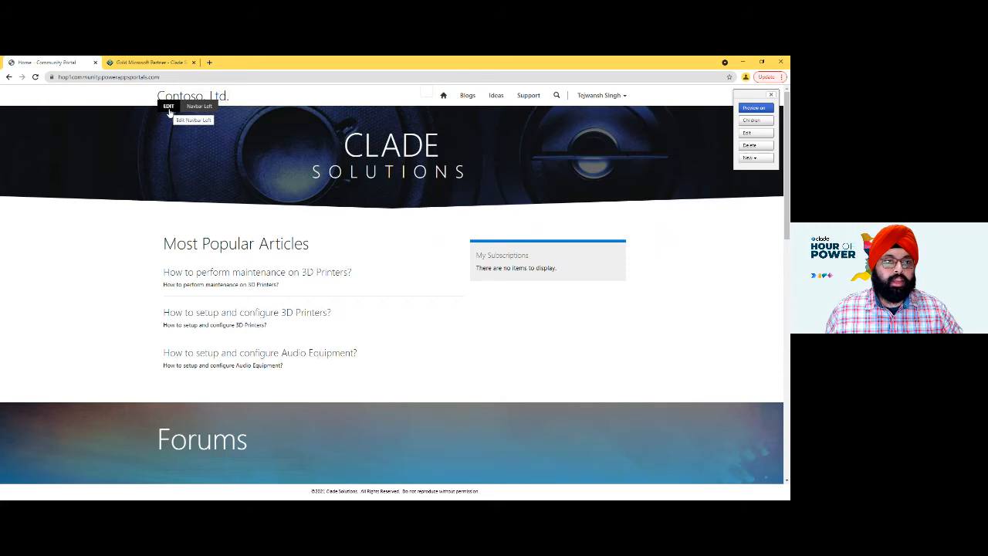
- Open the Navbar Left content for editing and replace its text with "Clade Solutions Pty Ltd"
left_click_drag(169, 111, 145, 204)
left_click(145, 203)
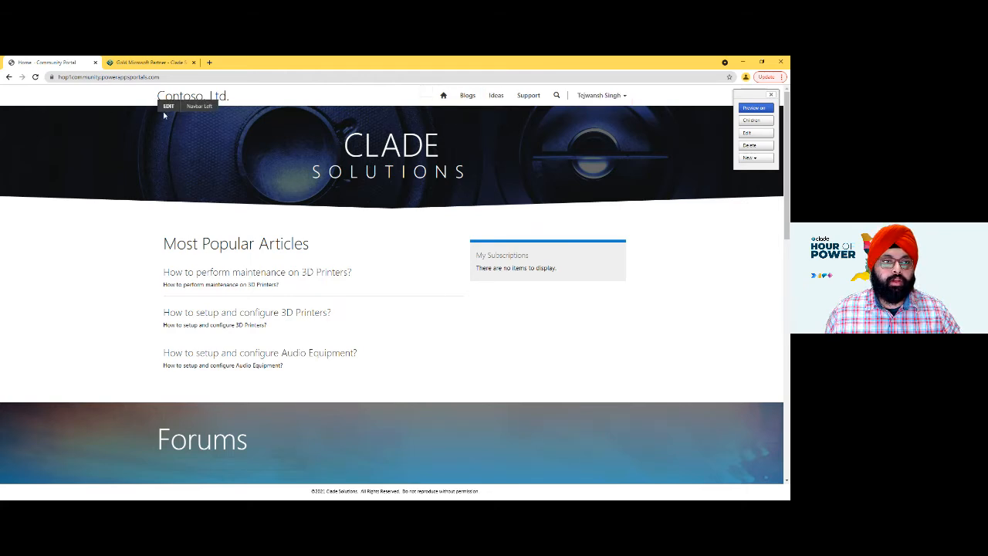
left_click(166, 110)
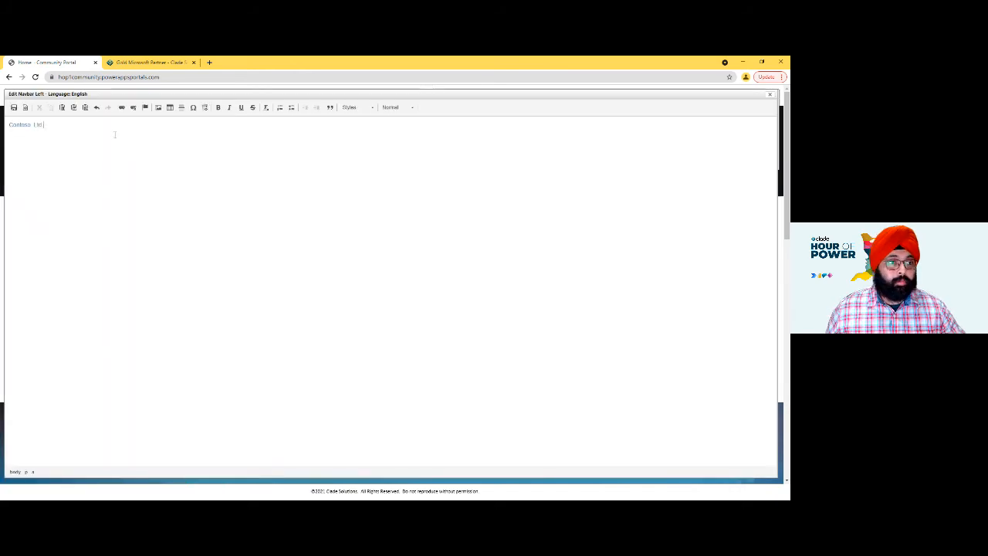
key("ctrl+a")
type("Clade")
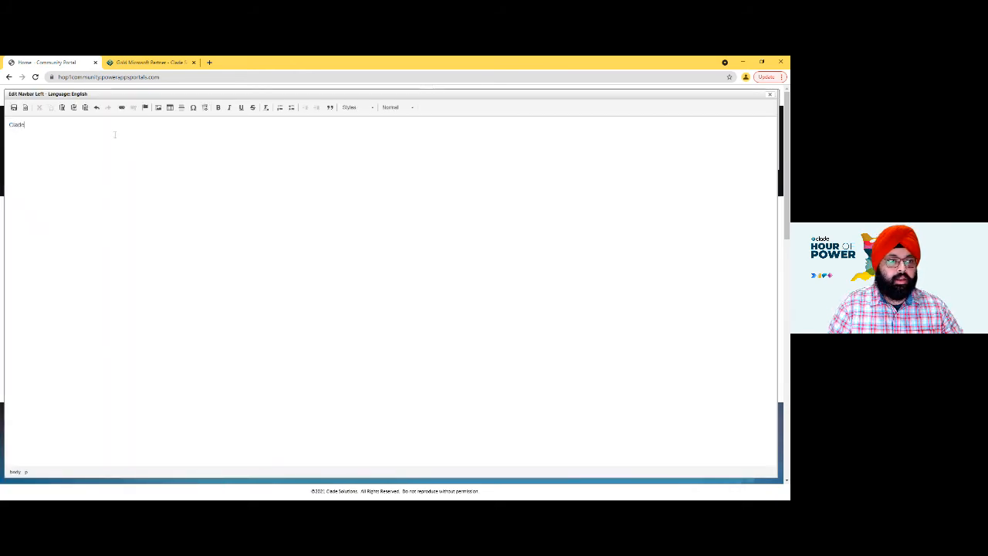
type("Solutions Pty Ltd")
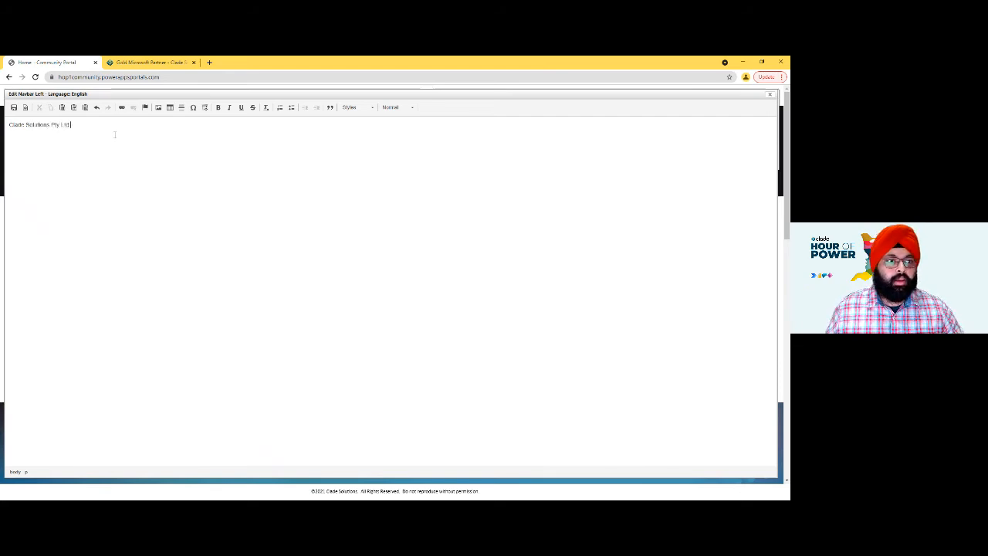
key("shift+Left")
key("shift+Left")
key("shift+Left")
key("shift+Left")
key("shift+Left")
key("shift+Left")
key("shift+Left")
key("shift+Left")
key("shift+Left")
key("shift+Left")
key("shift+Left")
key("shift+Left")
key("shift+Left")
key("shift+Left")
key("shift+Left")
key("shift+Left")
key("shift+Left")
key("shift+Left")
key("shift+Left")
key("shift+Left")
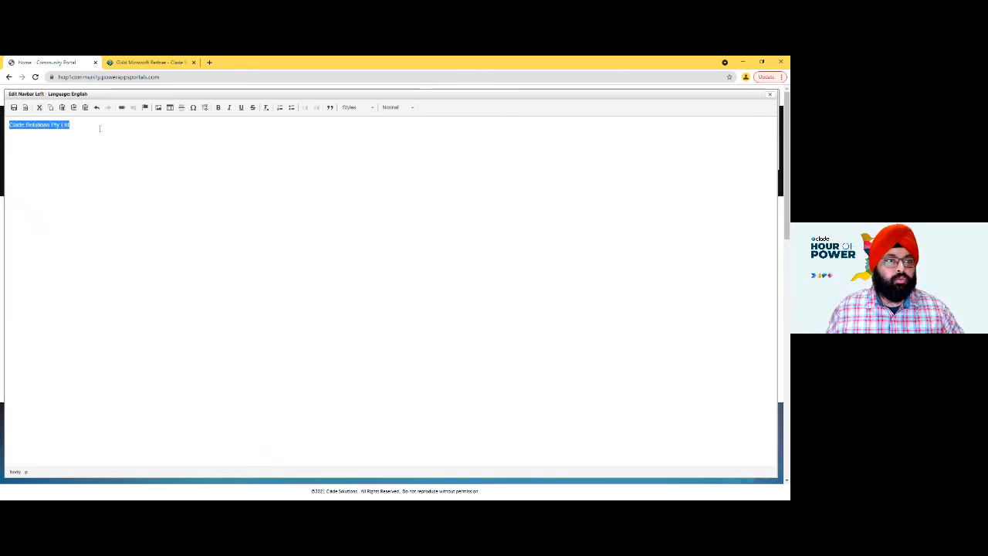
left_click(122, 108)
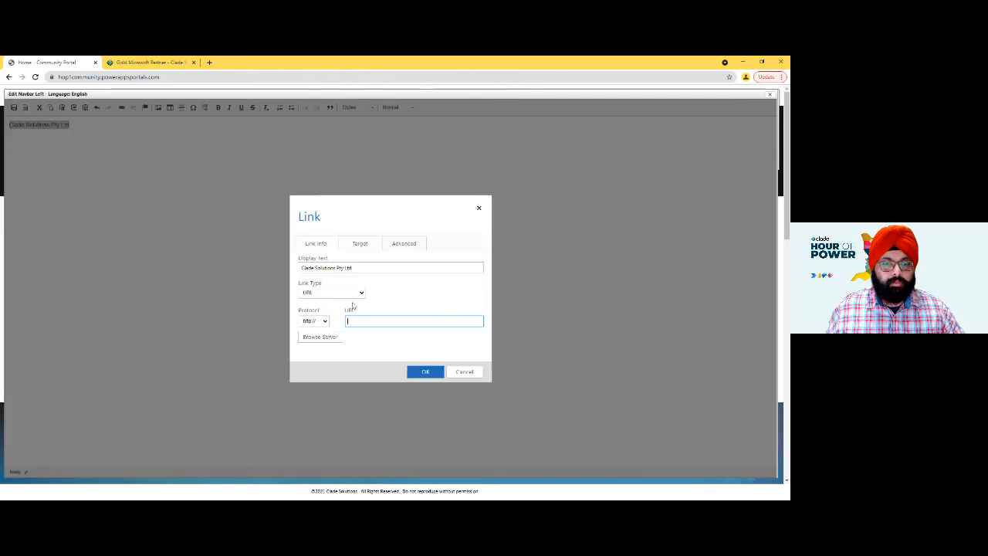
left_click(147, 63)
left_click(58, 62)
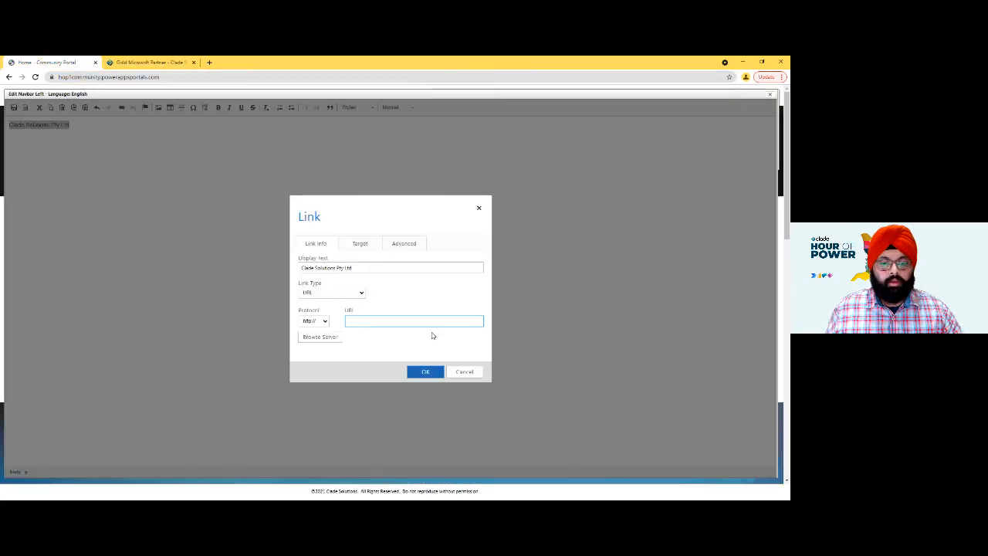
type("clade.com.au/")
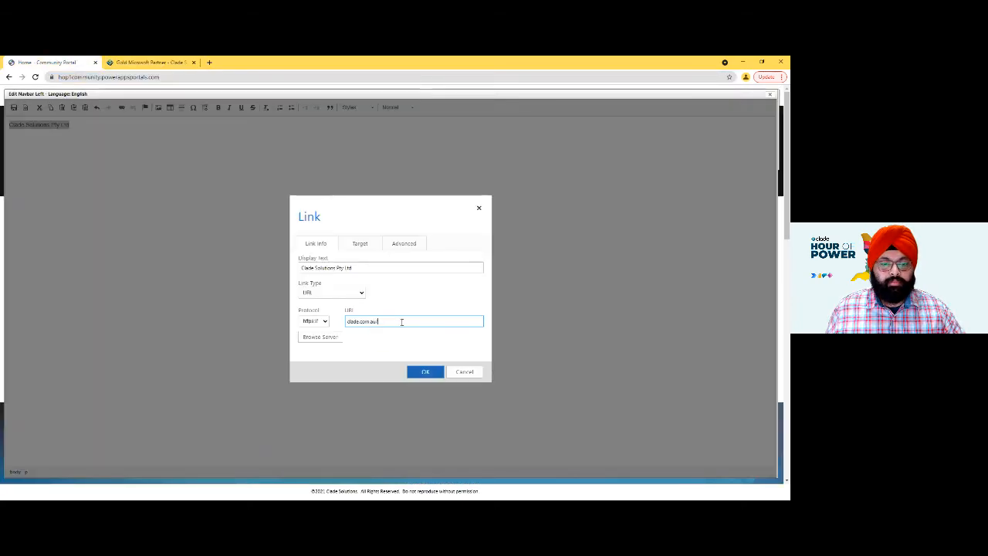
left_click(425, 371)
left_click(24, 112)
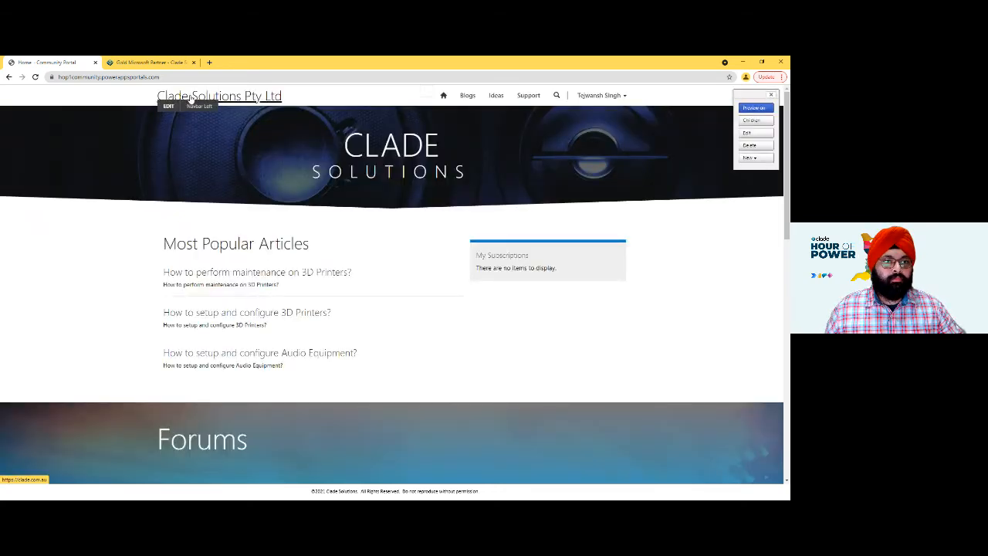
- Test the new navbar link and return to the portal home page
left_click(214, 99)
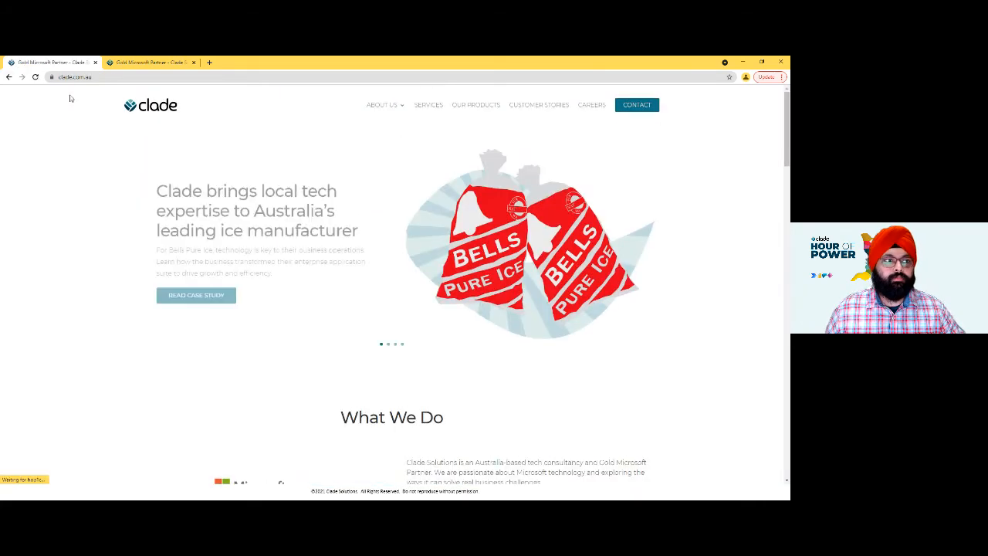
left_click(9, 77)
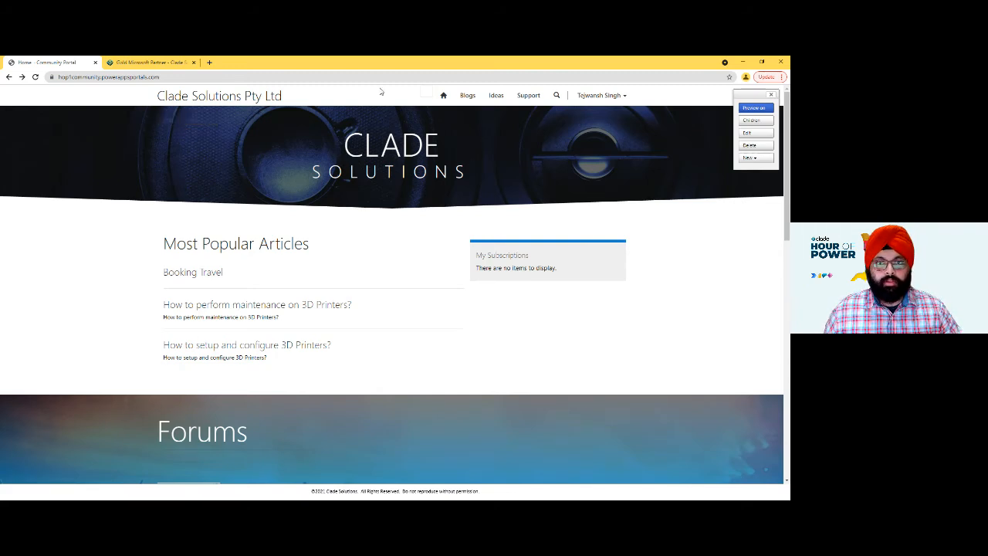
mouse_move(183, 101)
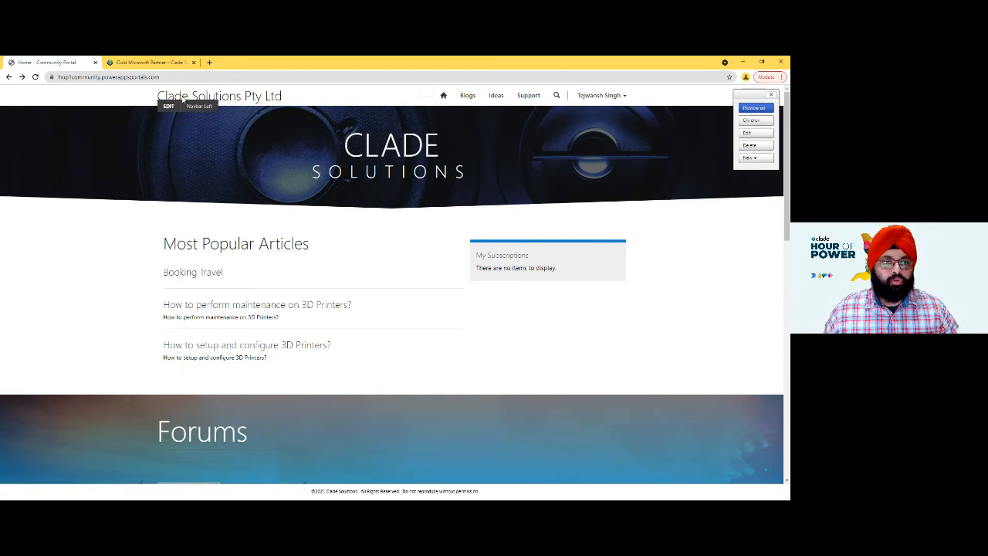
left_click(169, 106)
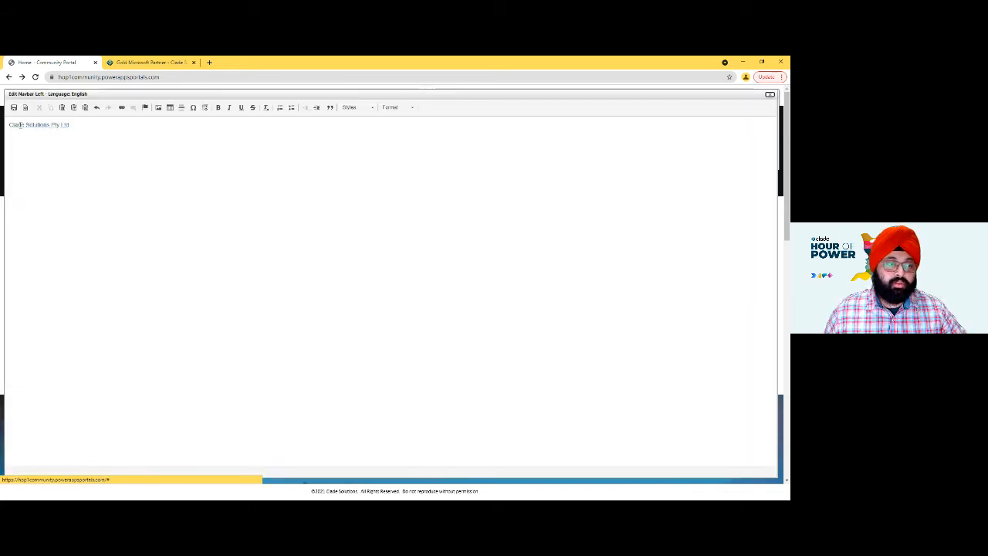
left_click(770, 94)
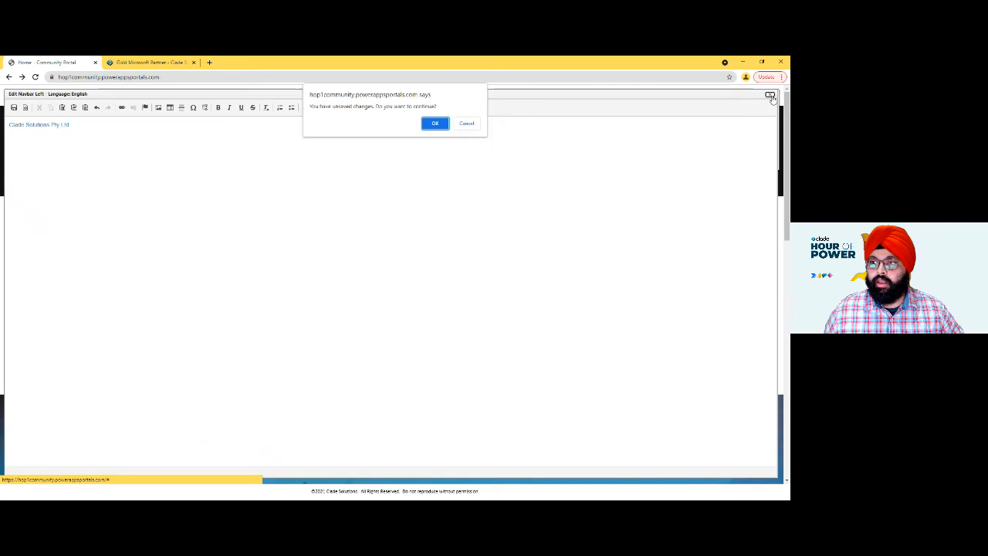
left_click(435, 124)
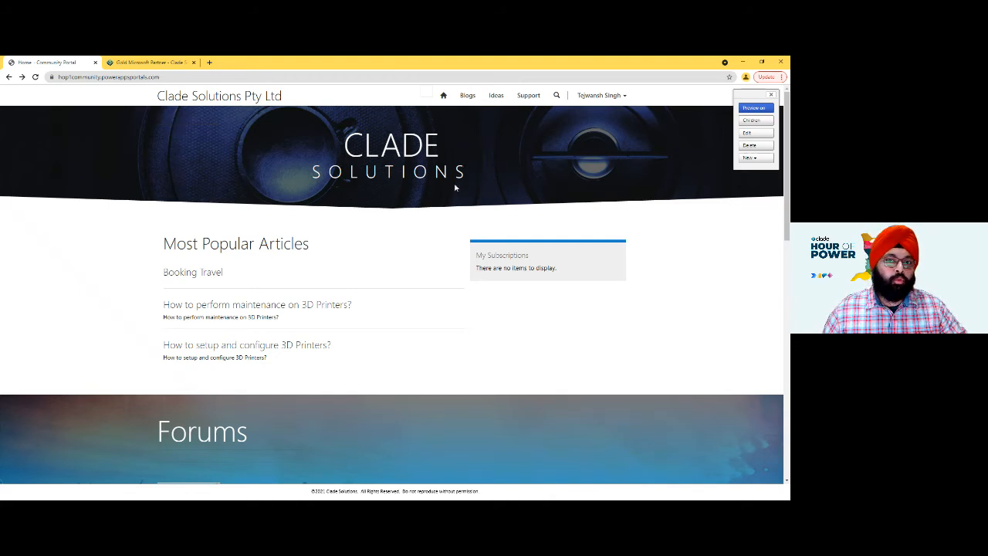
- Add "Microsoft Gold Partner" as a second line in the Home/Title content below "Clade Solutions" and save it
mouse_move(166, 124)
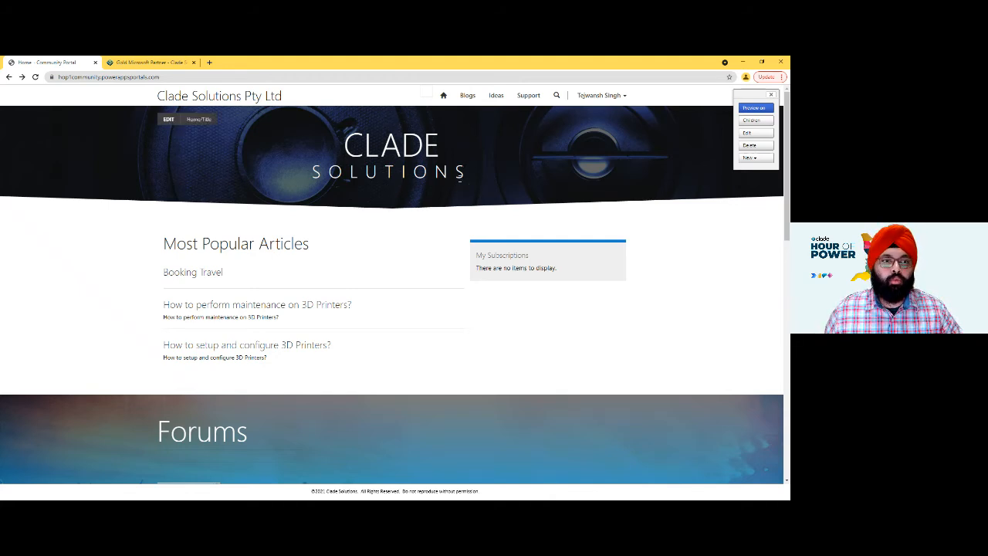
left_click(166, 124)
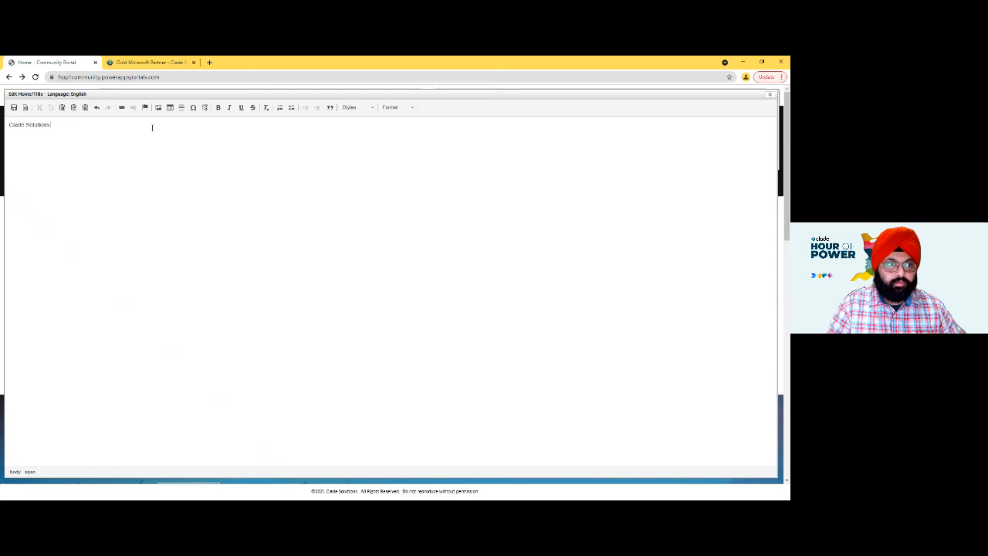
type("M")
key("BackSpace")
key("BackSpace")
type("Mi")
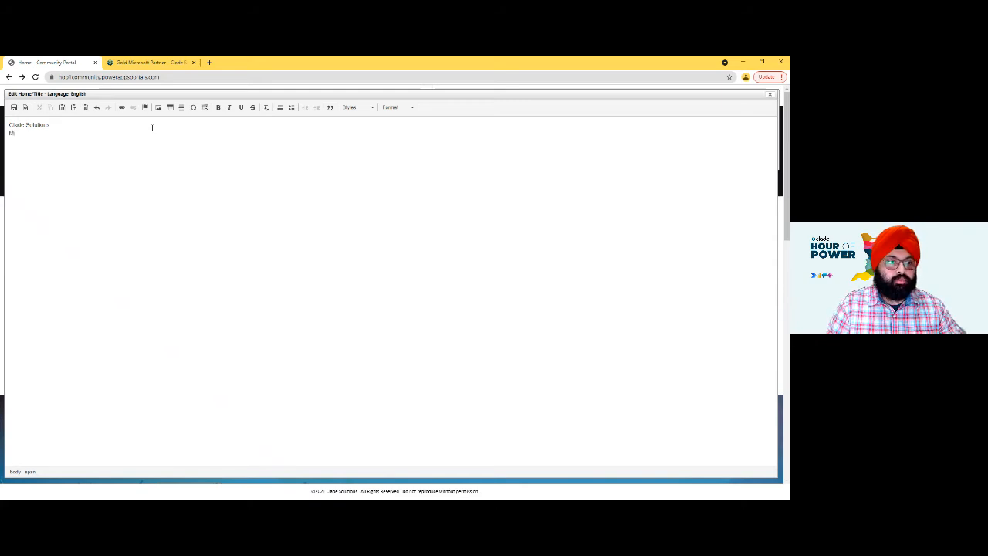
type("crosoft Partn")
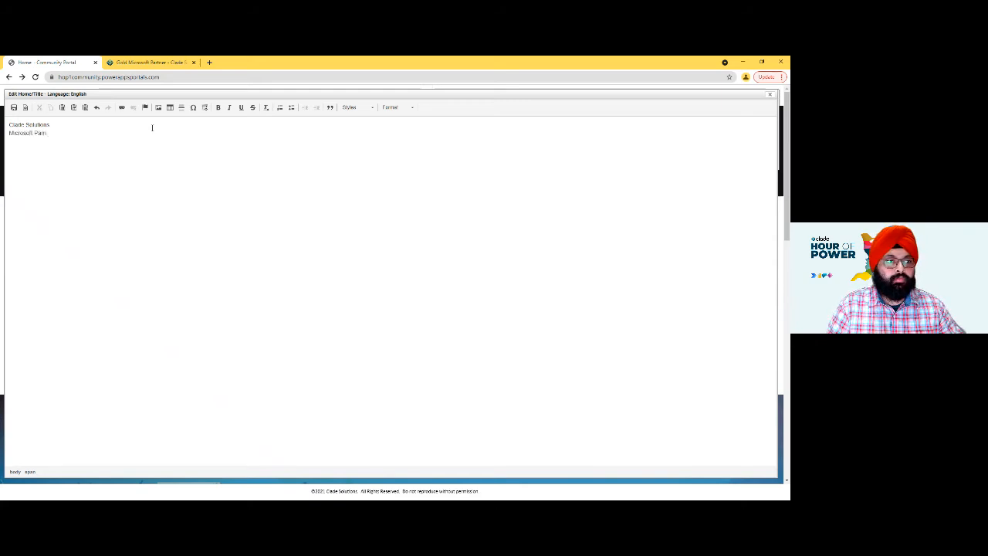
key("BackSpace")
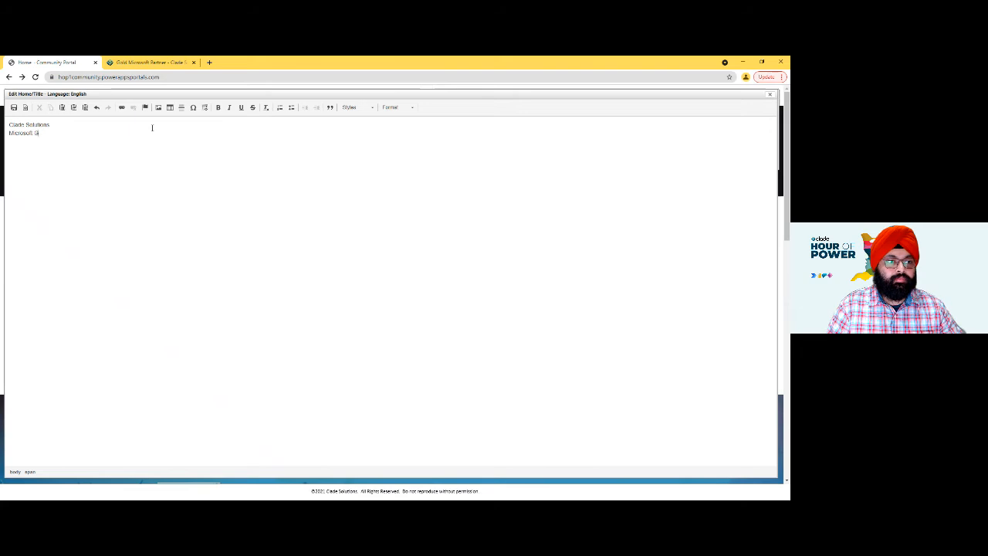
type("tner")
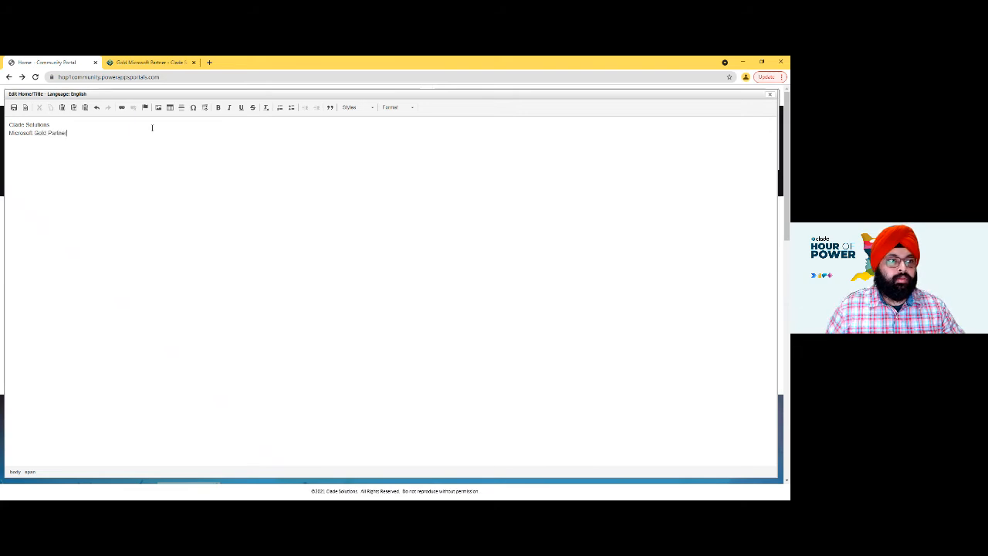
left_click(13, 108)
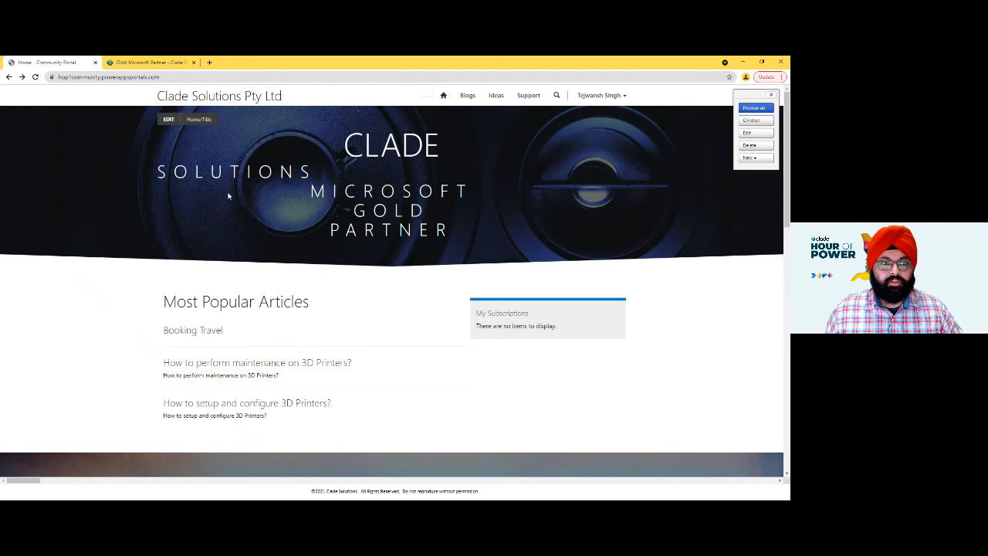
- Remove the line break after "Clade Solutions" in the Home/Title content and save it
left_click(169, 119)
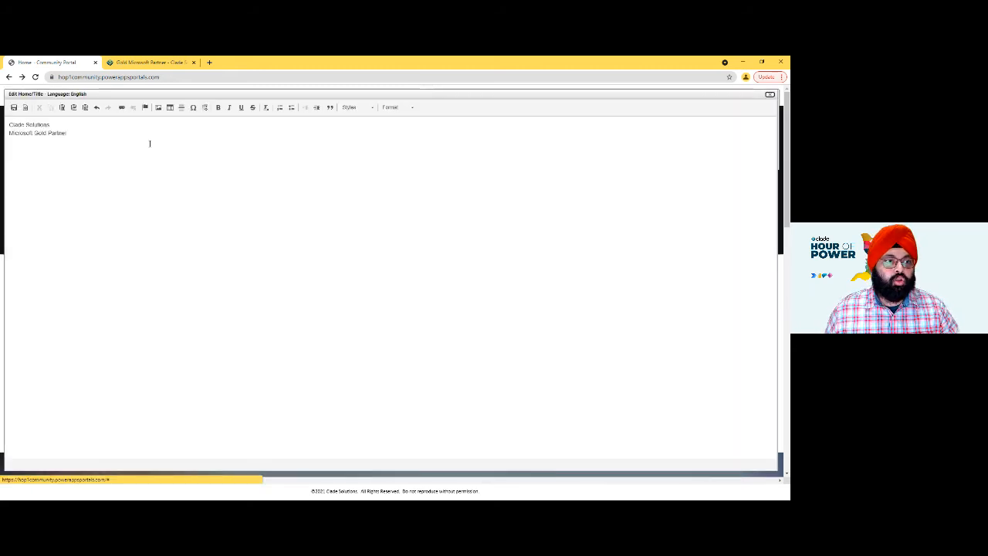
left_click(140, 129)
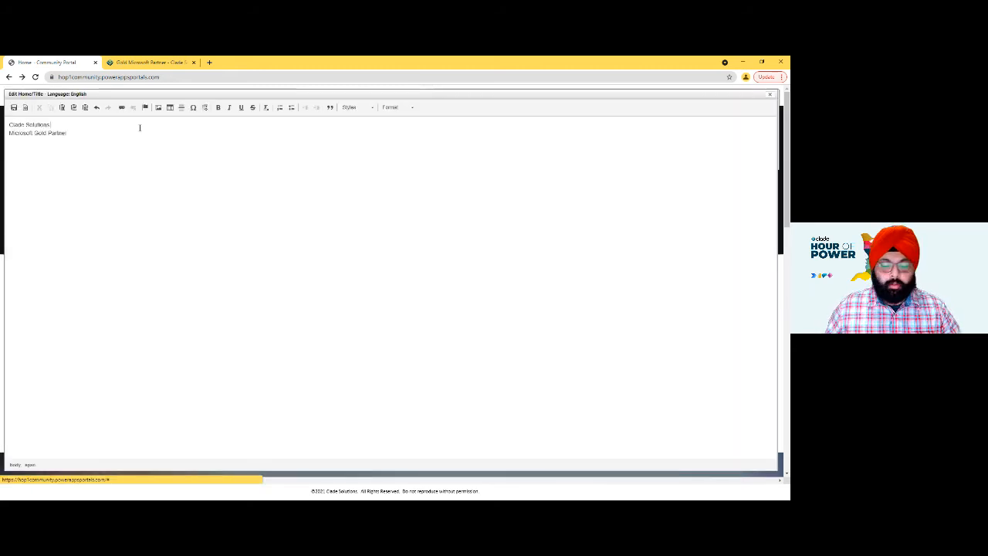
key("Delete")
left_click(13, 107)
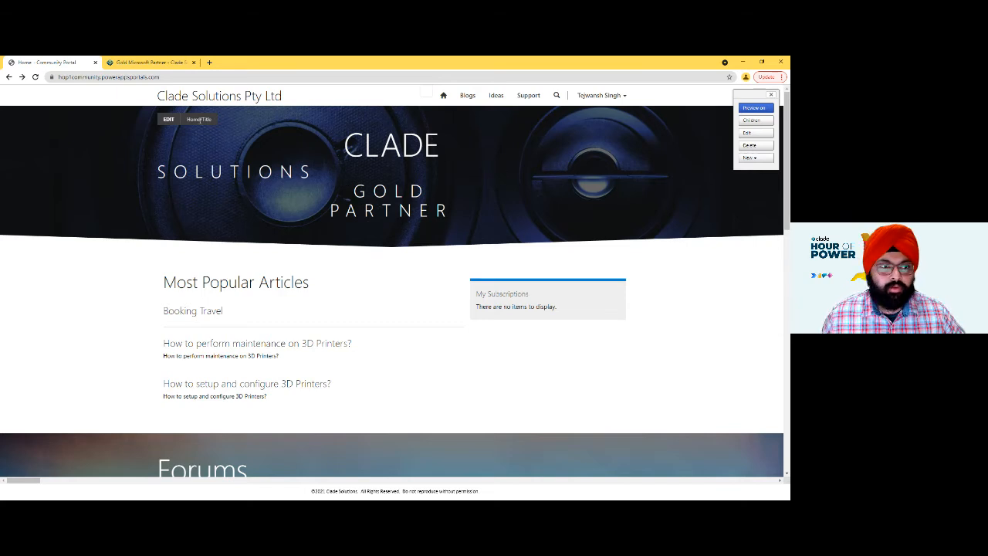
- Delete "Microsoft Gold Partner" from the Home/Title content, leaving only "Clade Solutions", and save it
left_click(169, 121)
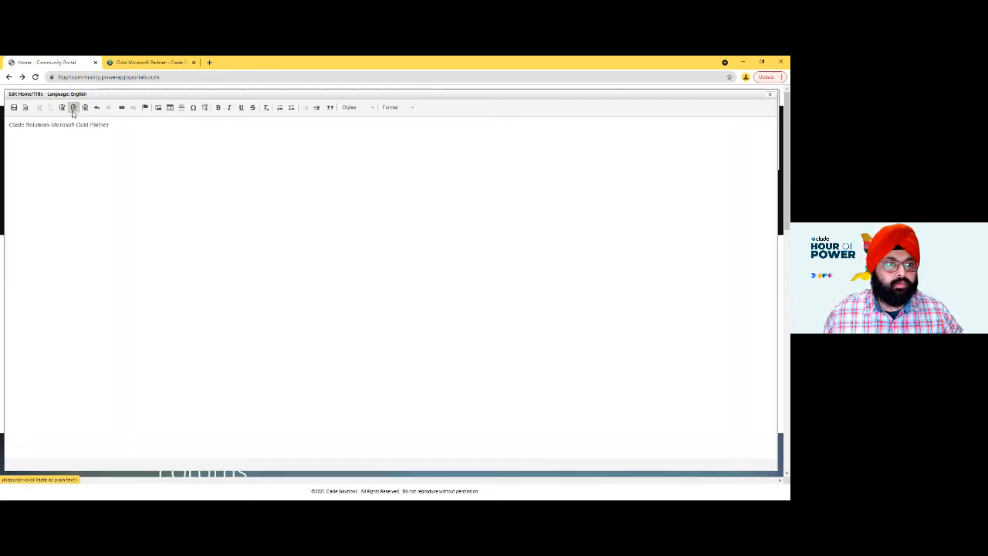
left_click_drag(50, 124, 340, 121)
key("BackSpace")
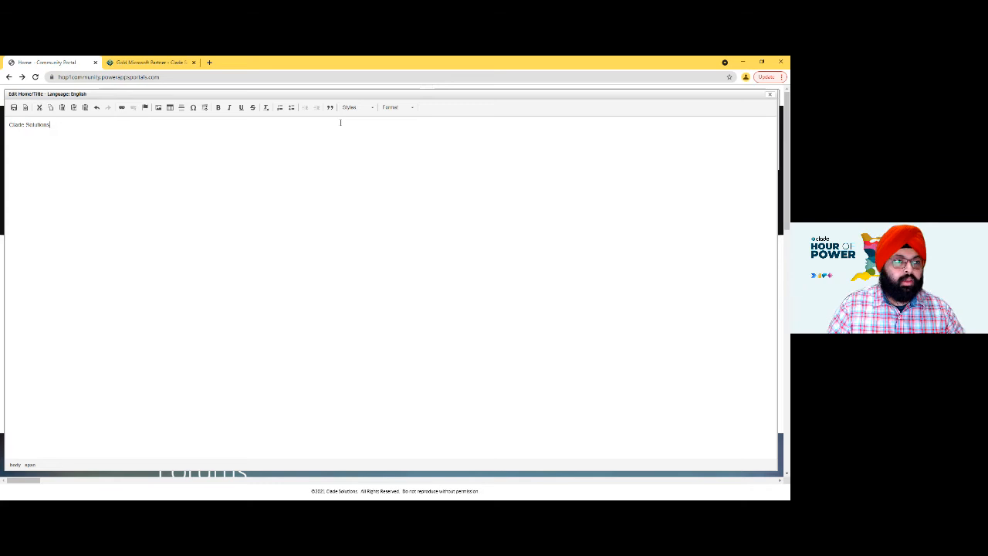
left_click(14, 107)
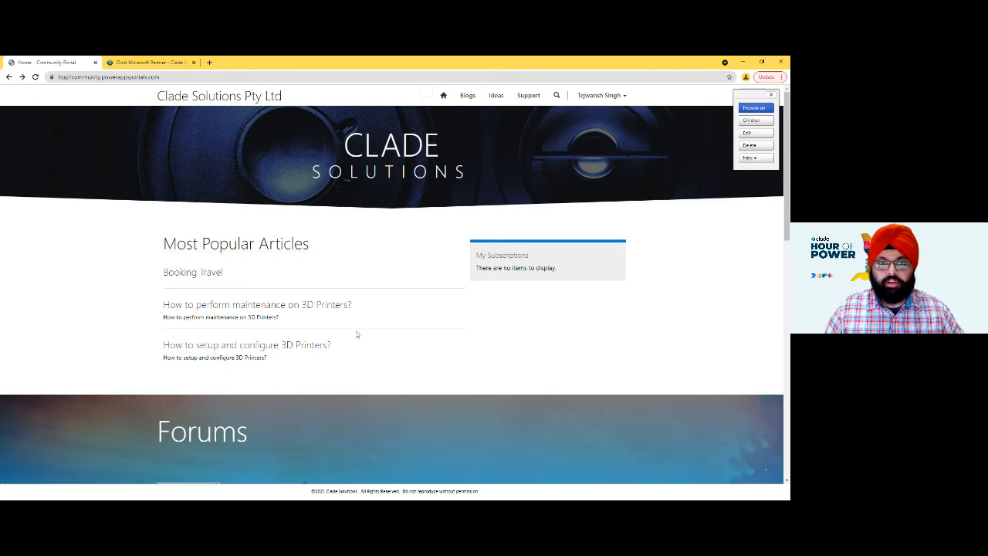
- Paste the forum description sentence ("A forum is an online discussion board…") from the KeyPortalItemsToCover Notepad file into Forum/Home Description and save it
scroll(317, 304, "down", 2)
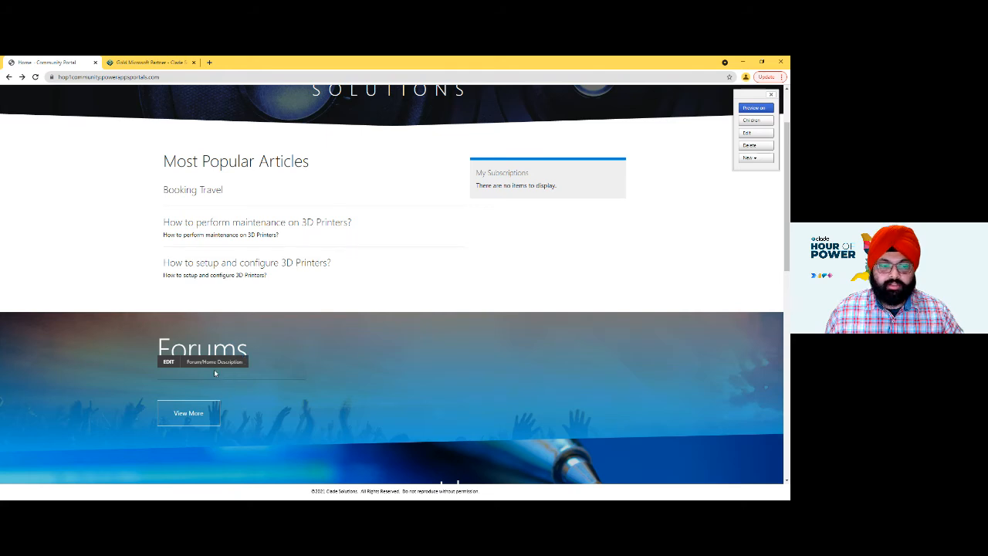
left_click(163, 363)
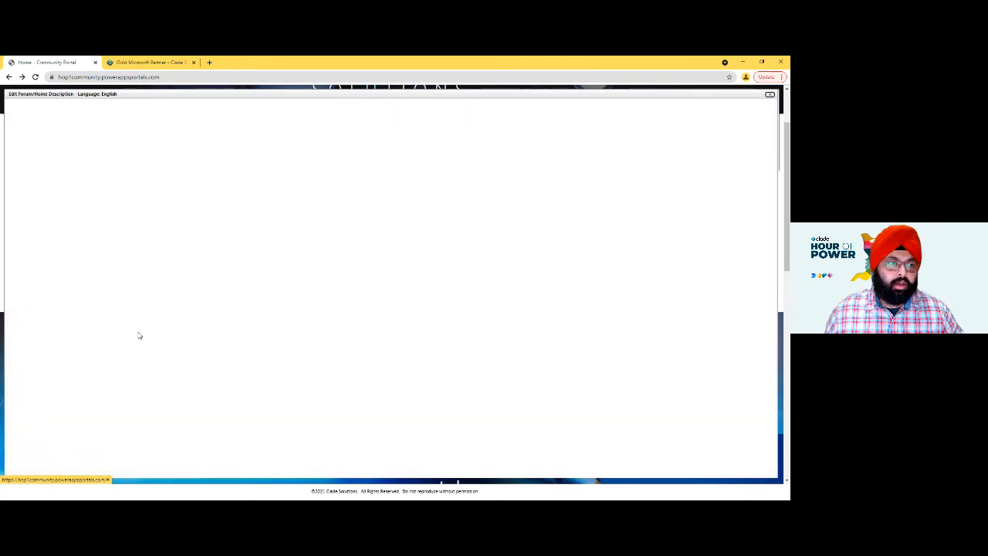
key("alt+Tab")
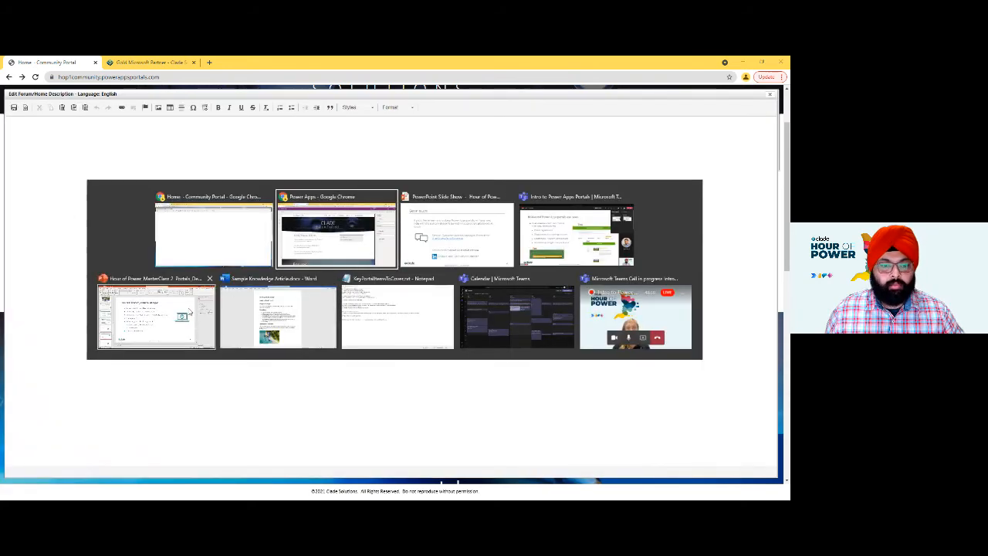
left_click(401, 315)
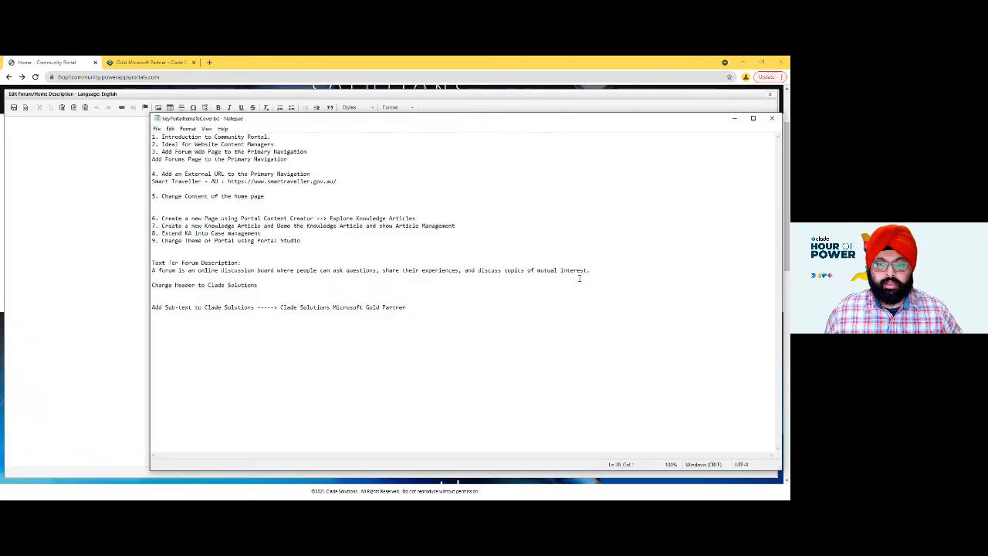
left_click_drag(590, 270, 153, 270)
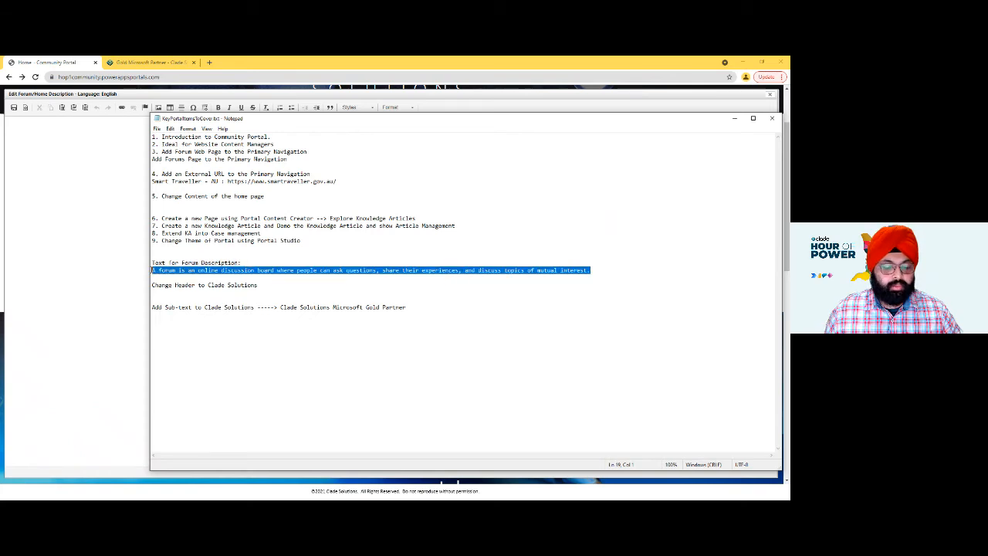
key("ctrl+c")
left_click(121, 251)
key("ctrl+v")
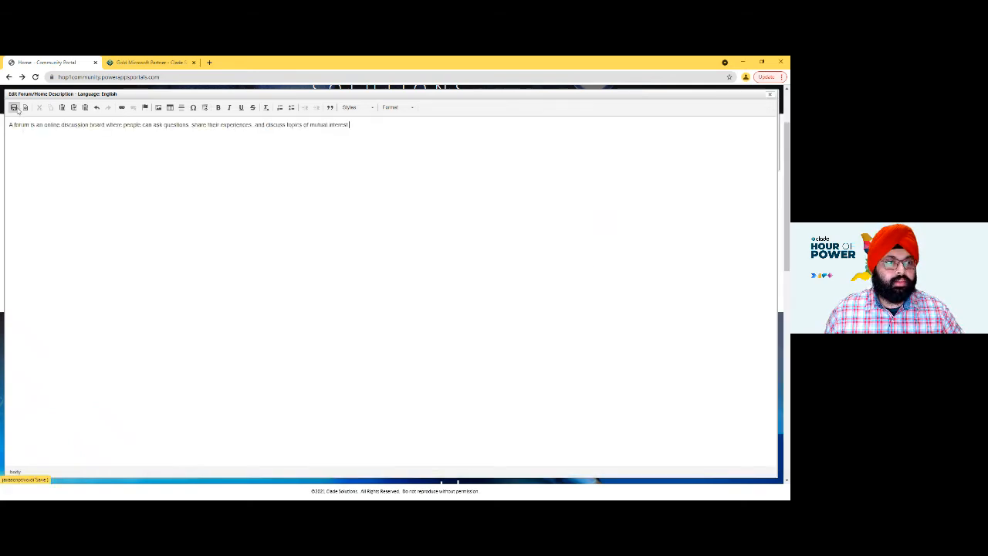
left_click(14, 108)
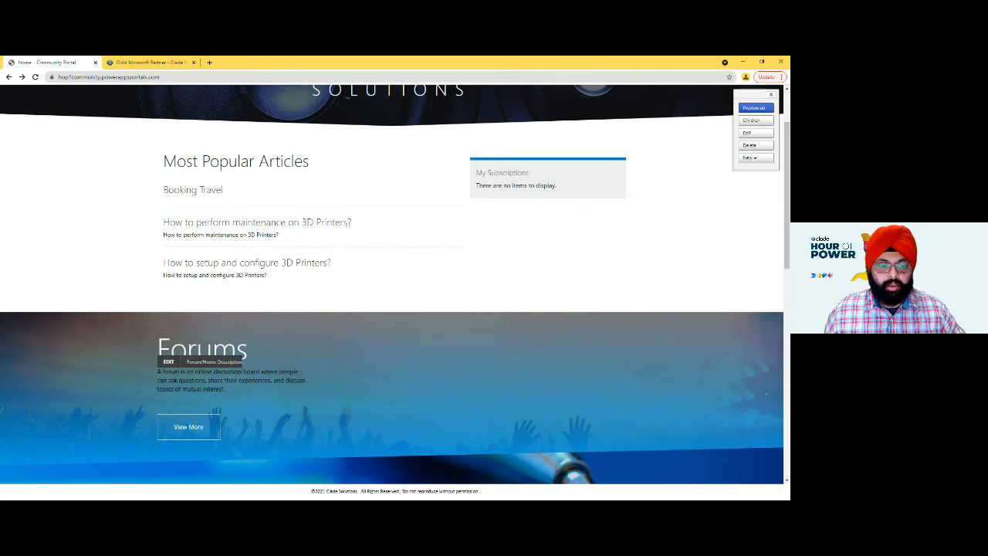
scroll(444, 316, "up", 2)
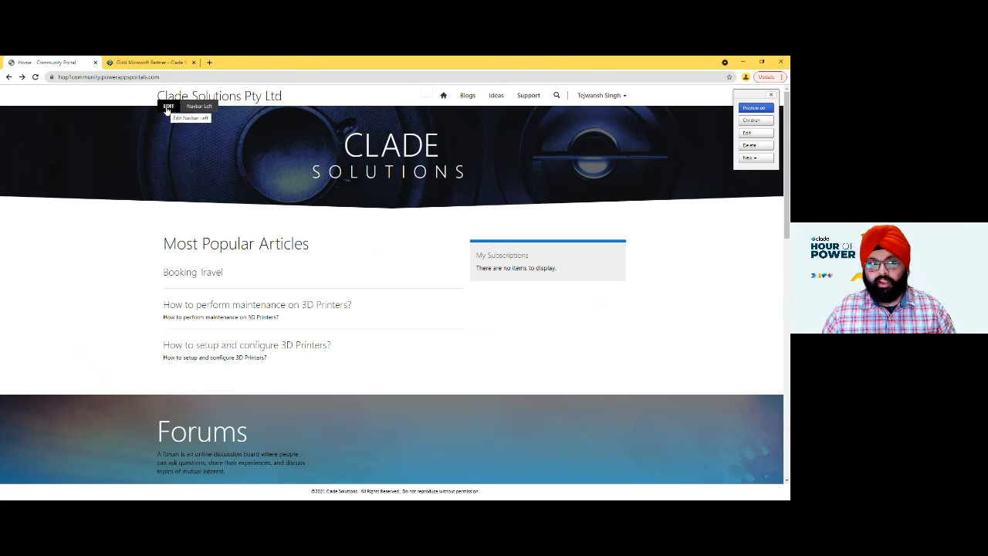
left_click(167, 108)
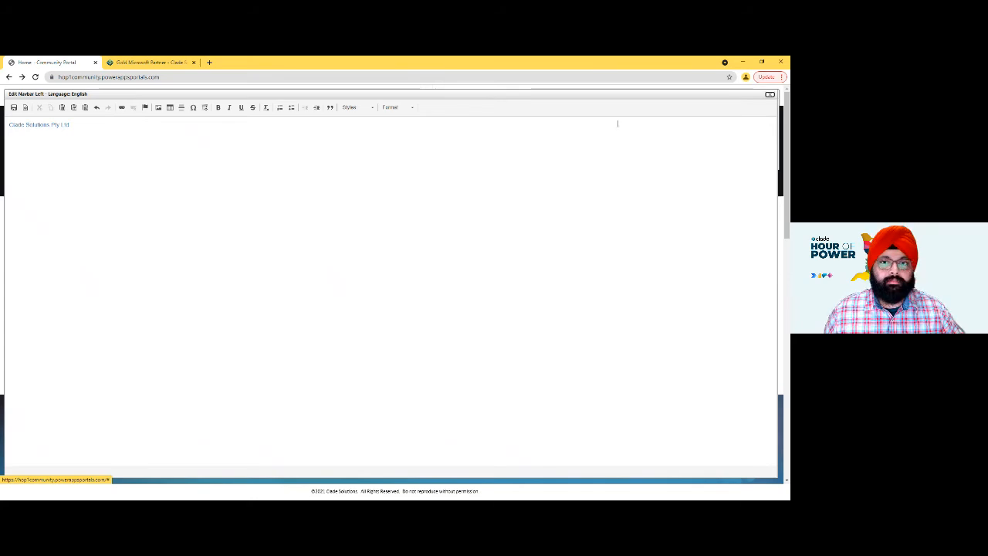
left_click(771, 95)
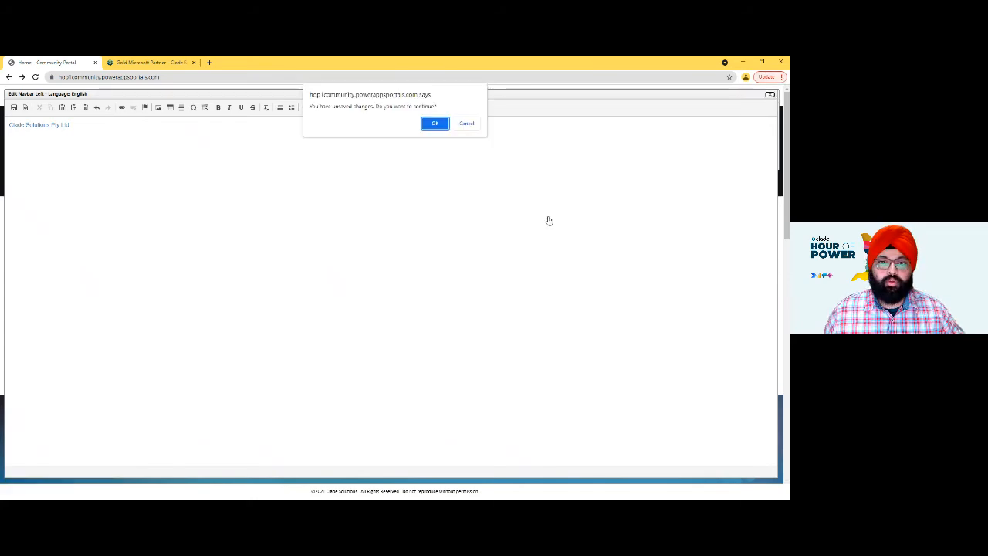
left_click(441, 124)
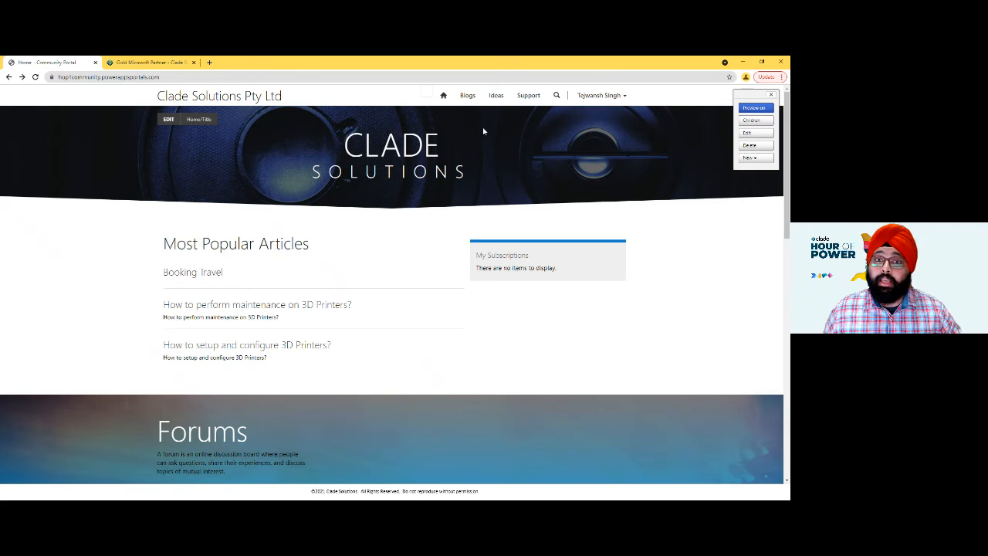
- Inspect the HTML source of the Navbar Left content, and leave its editor without saving
left_click(167, 107)
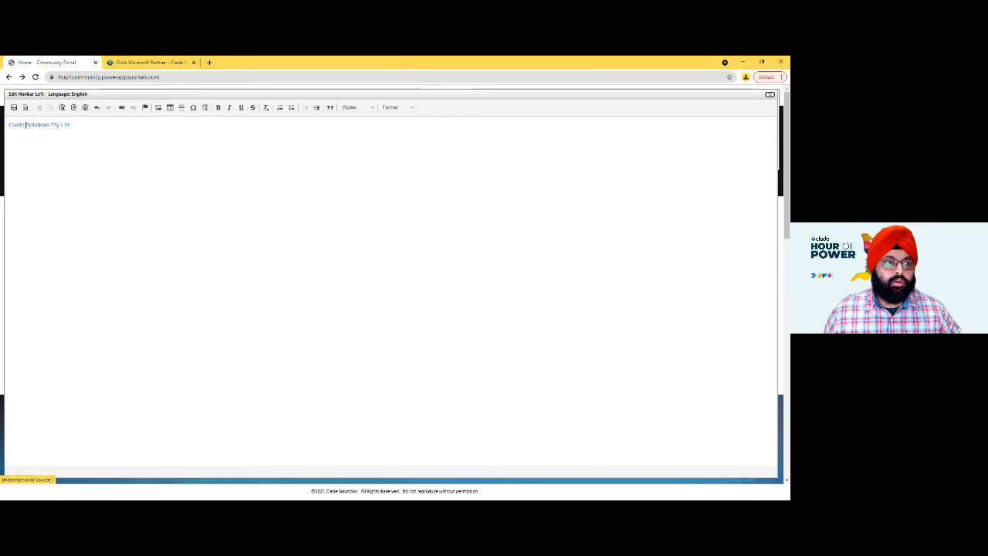
left_click(100, 132)
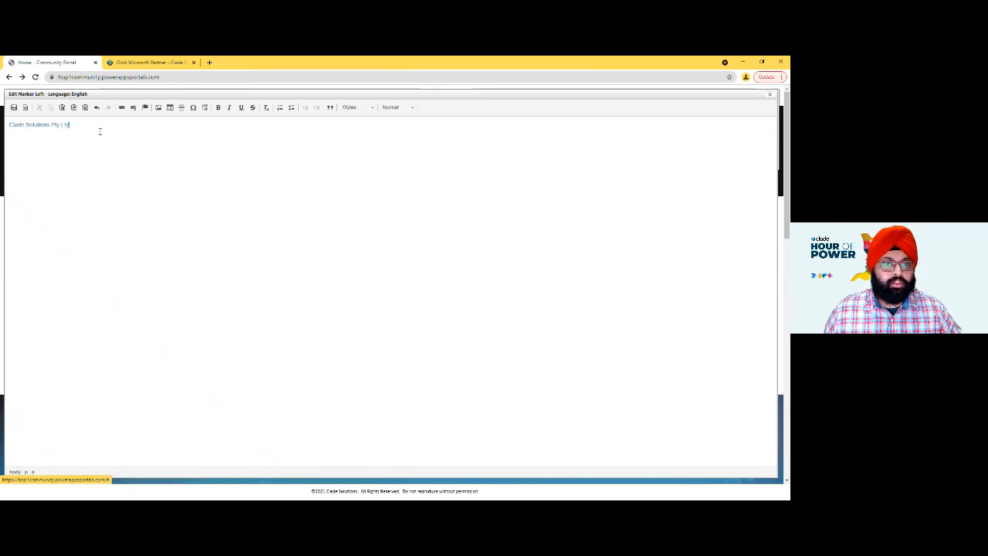
left_click(26, 108)
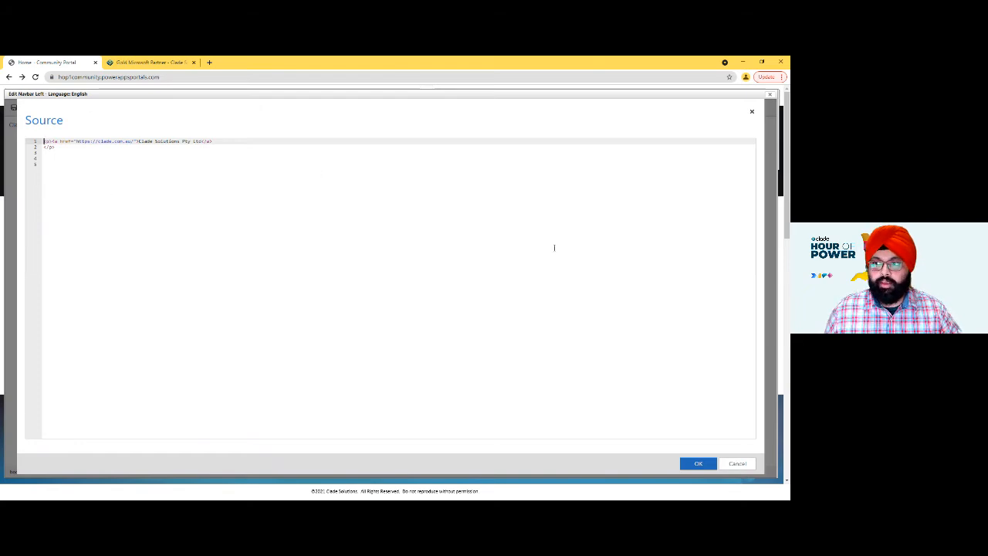
left_click(752, 111)
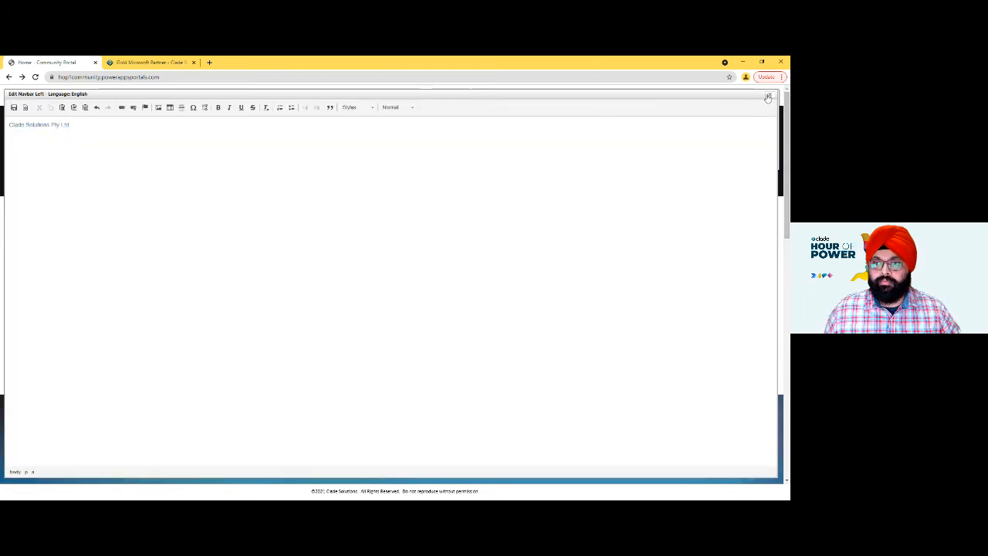
left_click(768, 97)
left_click(435, 121)
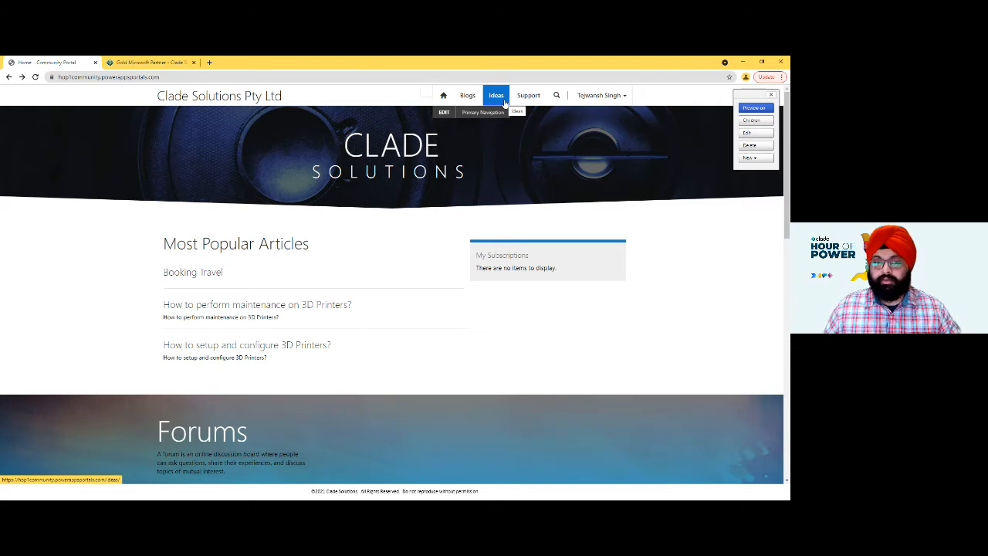
- Start a new link in the Primary Navigation and name it "Forums"
left_click(444, 112)
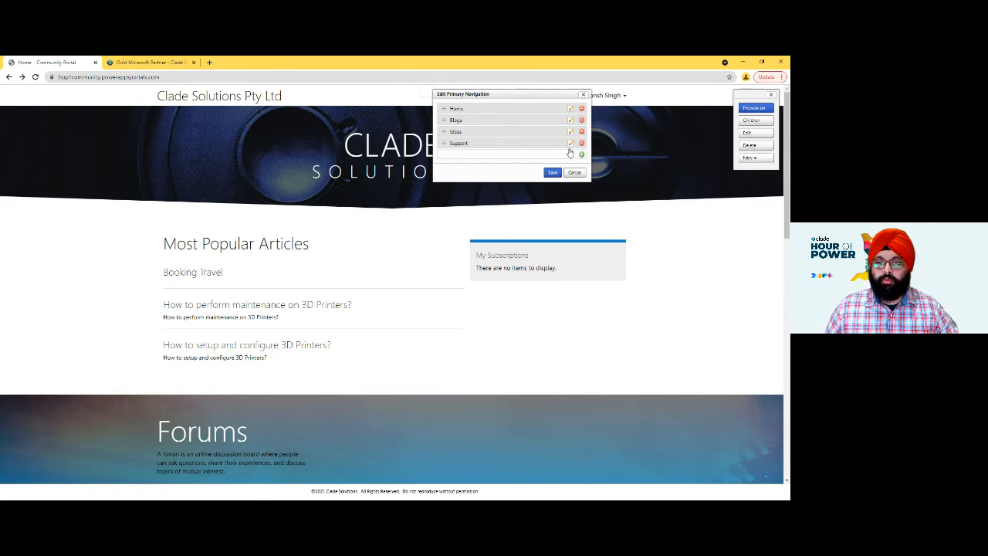
left_click(581, 156)
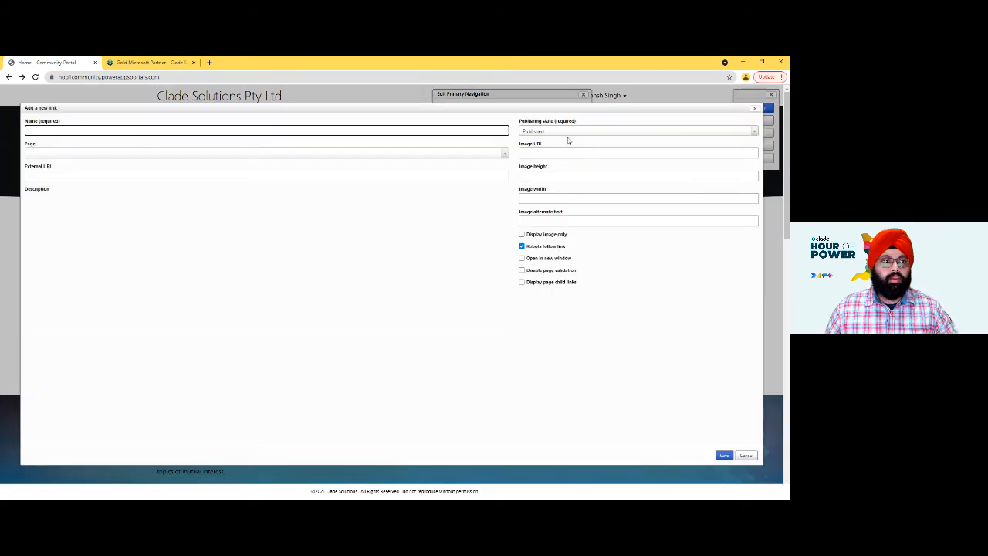
left_click(59, 128)
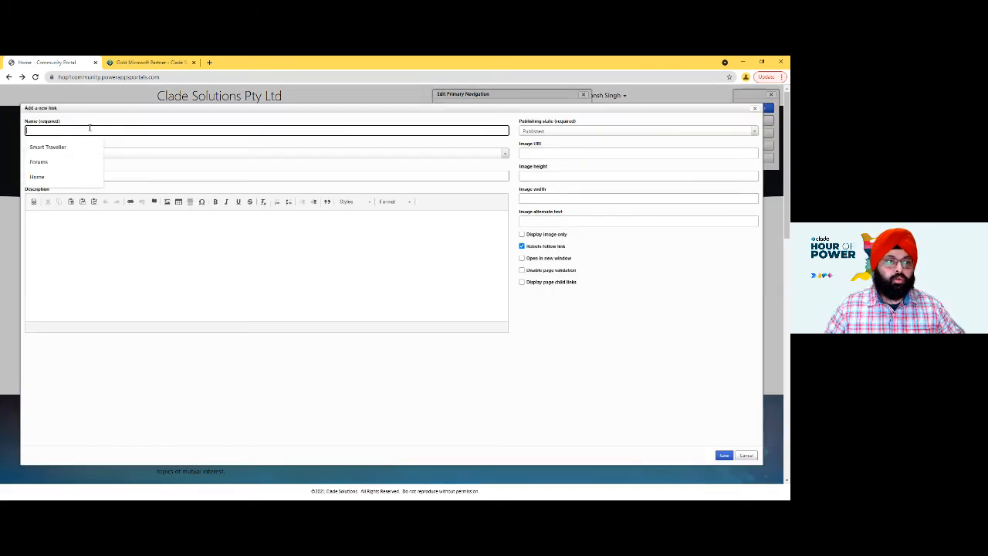
key("Down")
key("Down")
key("Return")
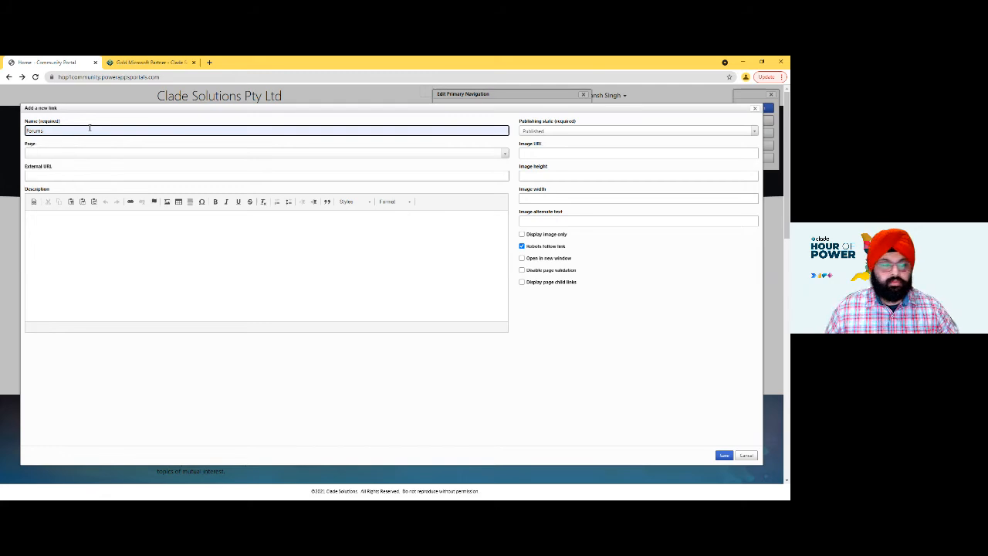
double_click(89, 128)
type("Forums")
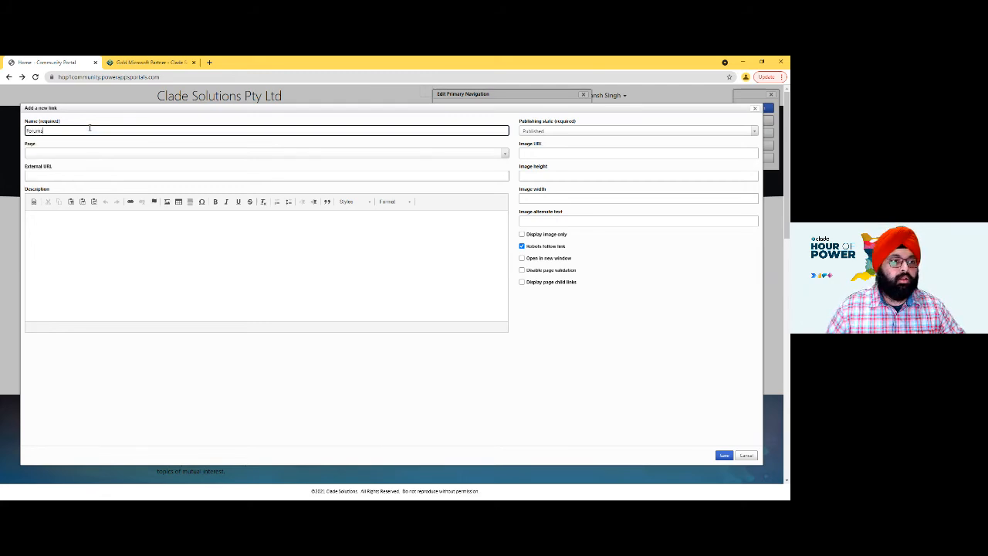
- Point the new link to the Forums page, make it open in a new window, and save the link
left_click(82, 154)
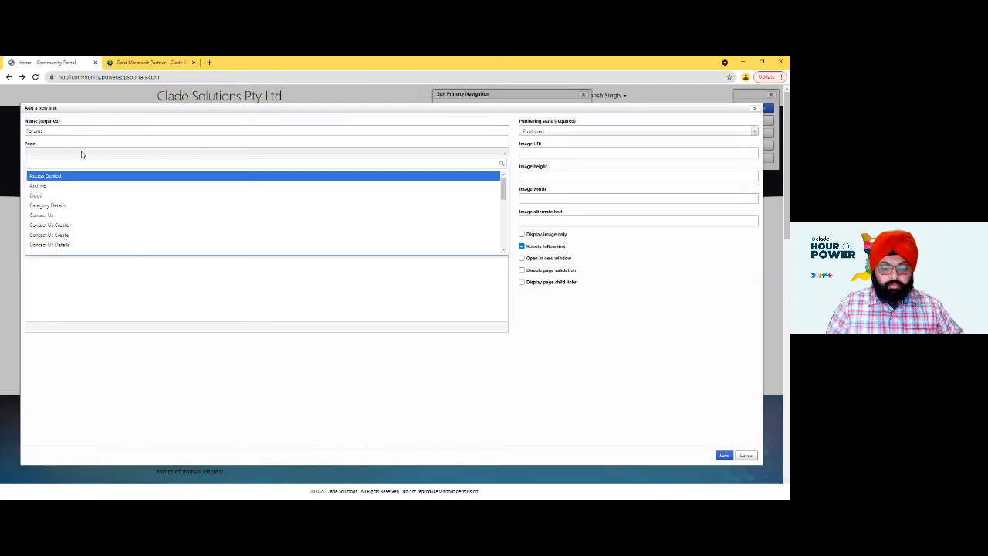
type("Forums")
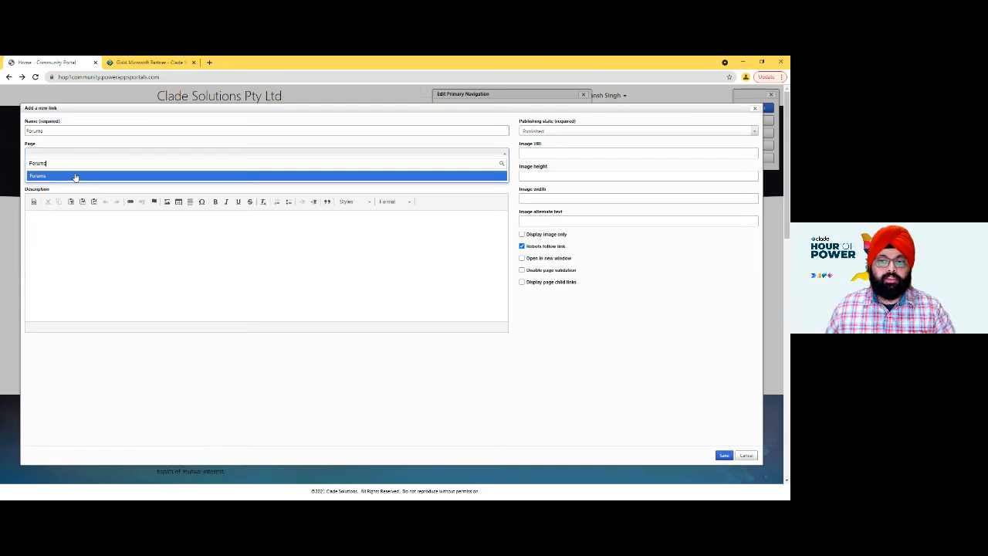
left_click(74, 176)
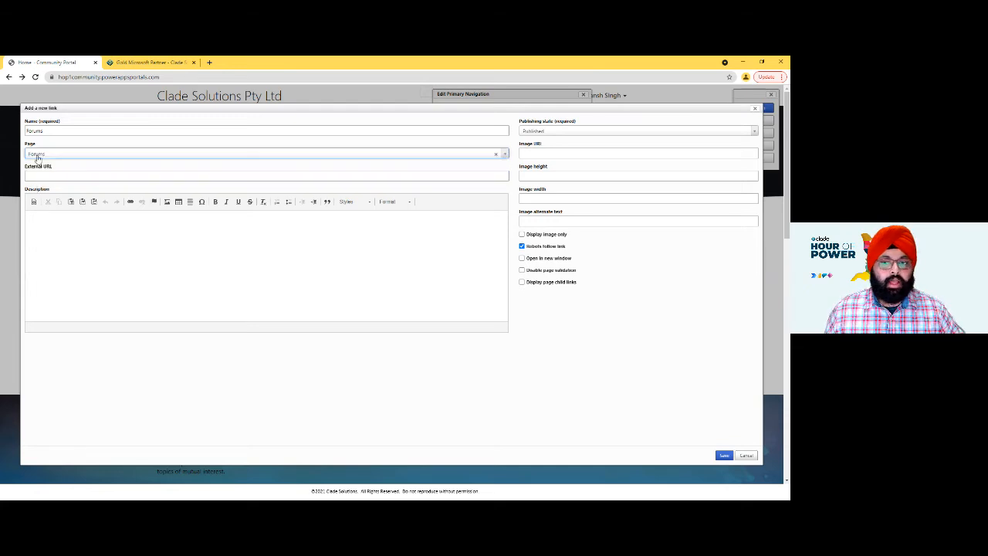
left_click(522, 258)
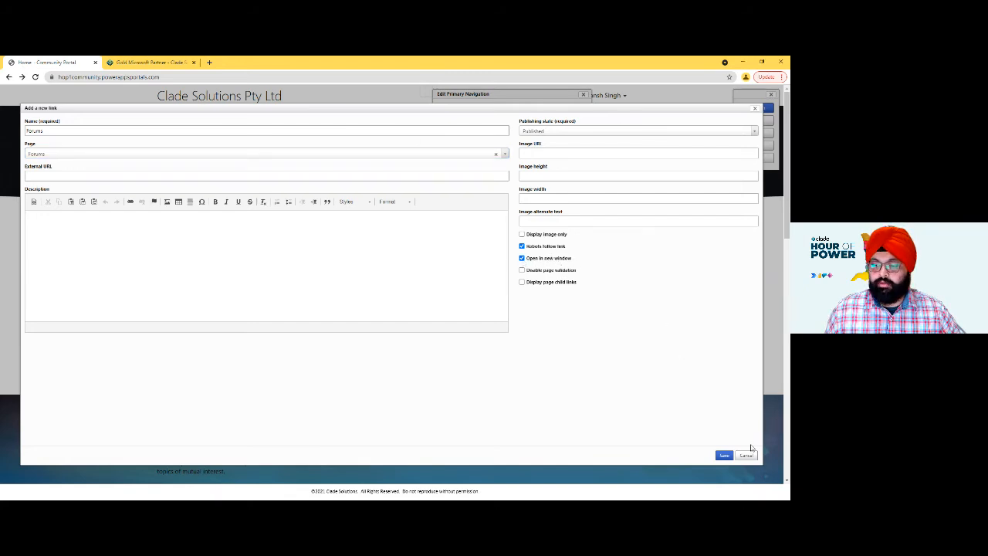
left_click(726, 456)
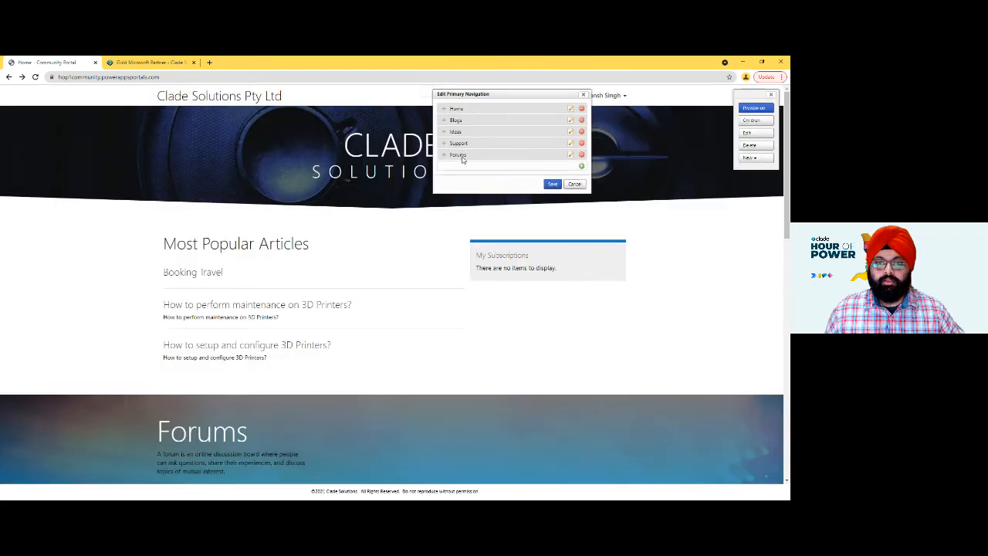
- Move Forums directly after Home, save the Primary Navigation, and test the Forums link, closing the page it opens
left_click_drag(445, 154, 435, 121)
left_click(552, 184)
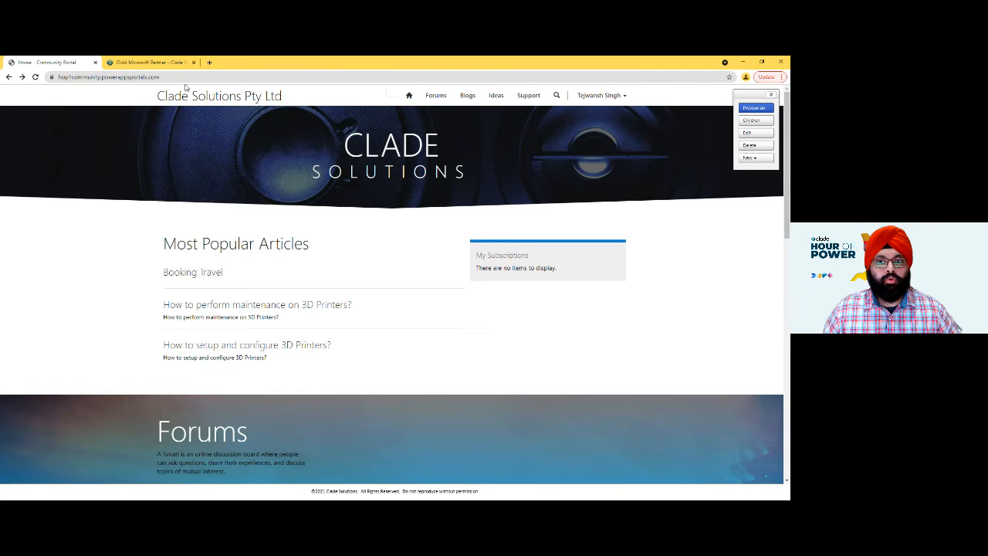
left_click(442, 105)
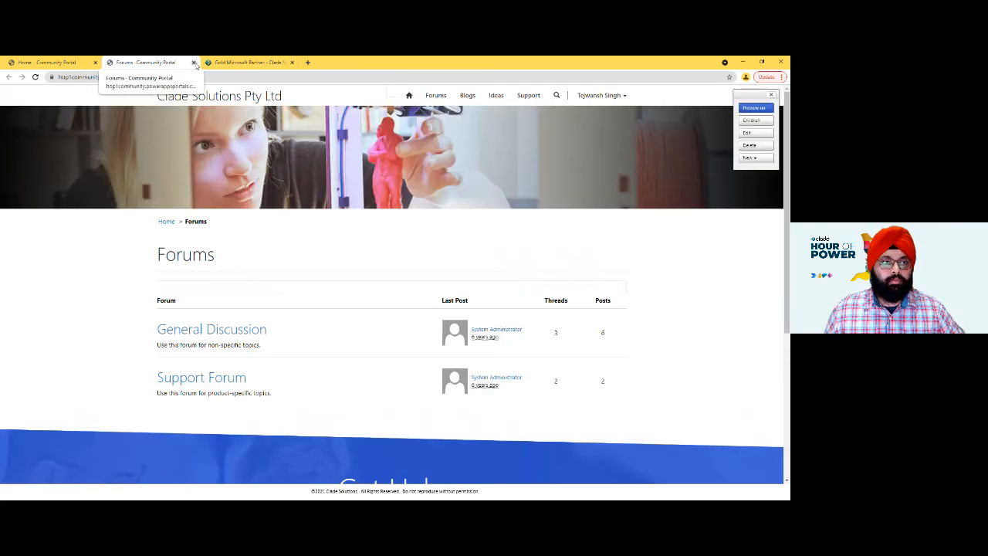
left_click(193, 62)
- Add a link named "Community" without a page or URL to the Primary Navigation
mouse_move(451, 100)
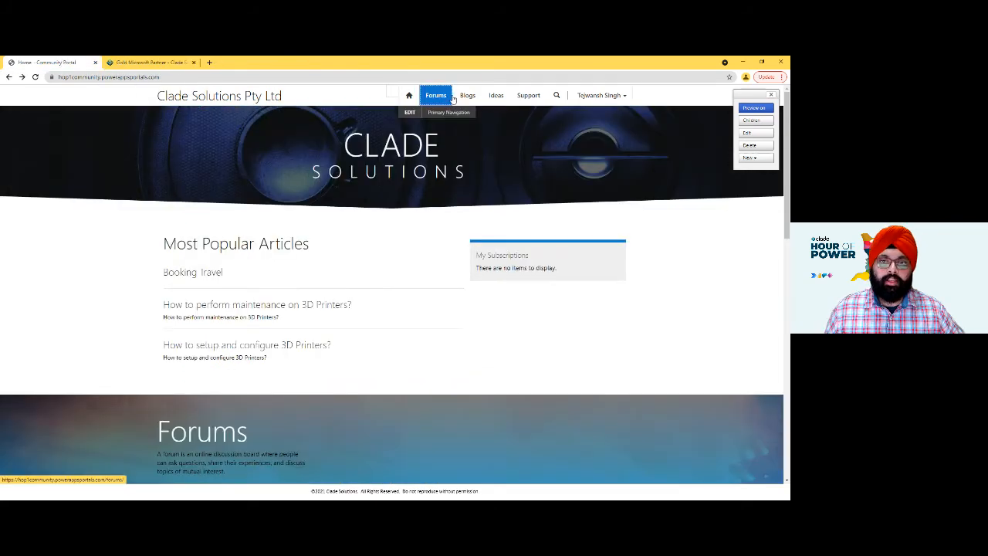
left_click(412, 114)
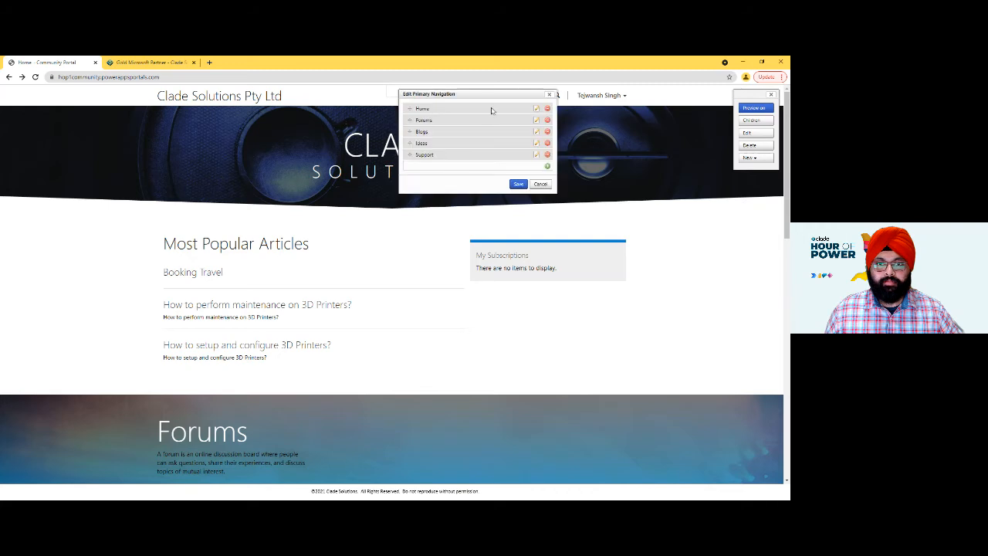
left_click(548, 166)
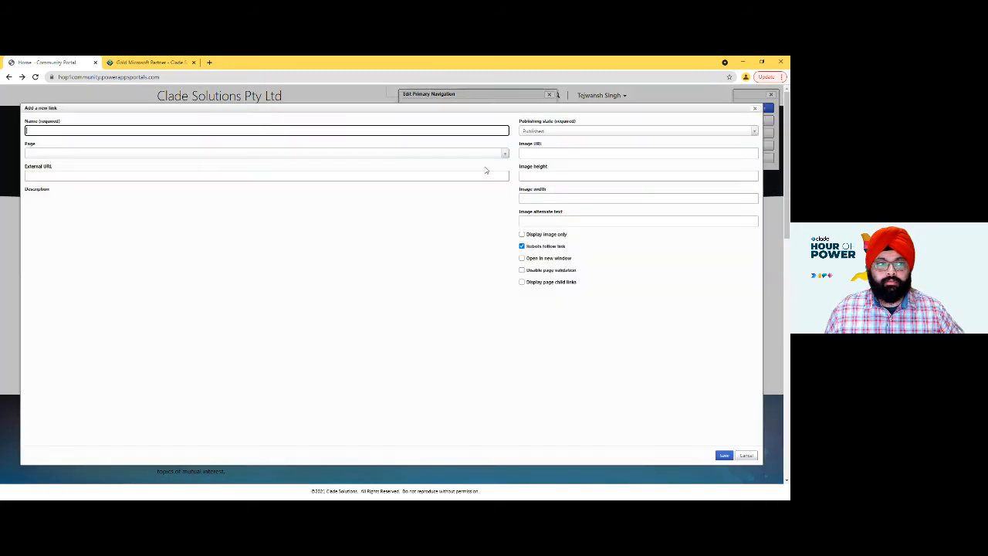
left_click(48, 133)
type("Co")
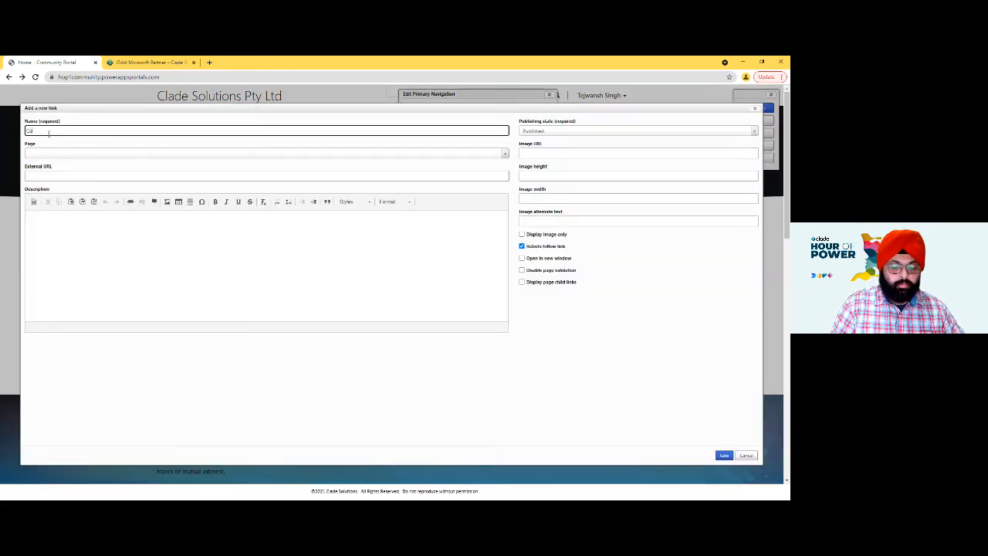
type("mmunity")
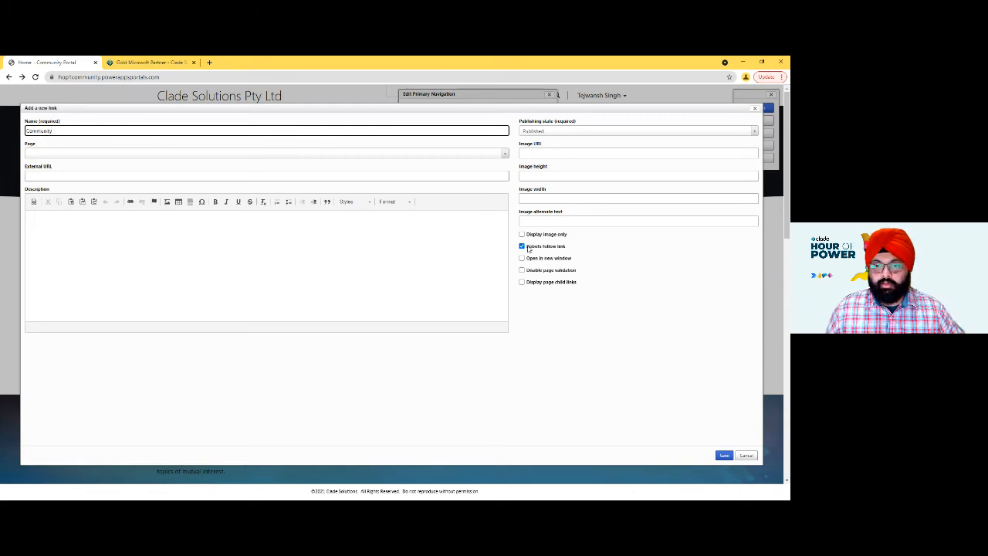
left_click(729, 456)
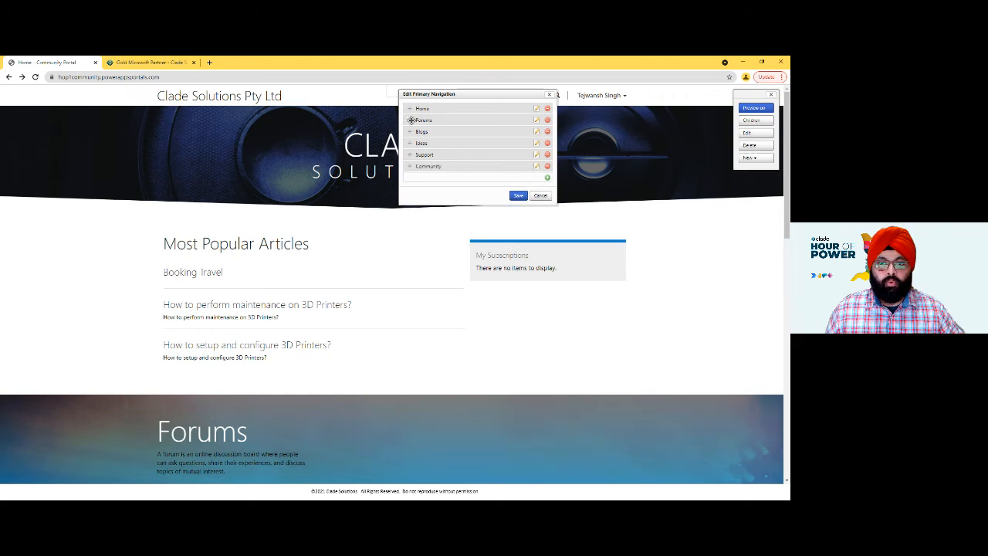
- Nest Forums, Ideas and Blogs as child links under Community, and save the Primary Navigation
left_click_drag(412, 119, 430, 216)
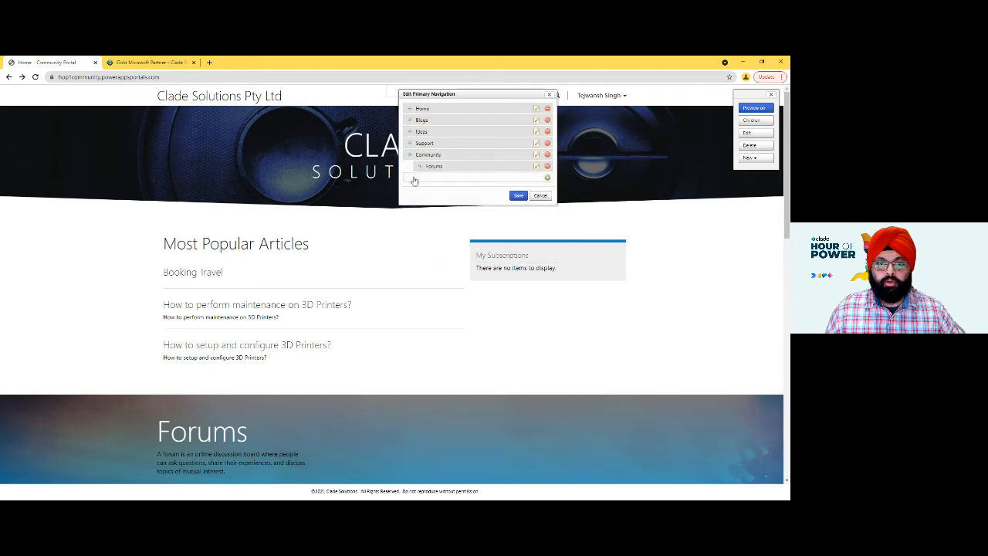
left_click_drag(410, 132, 430, 202)
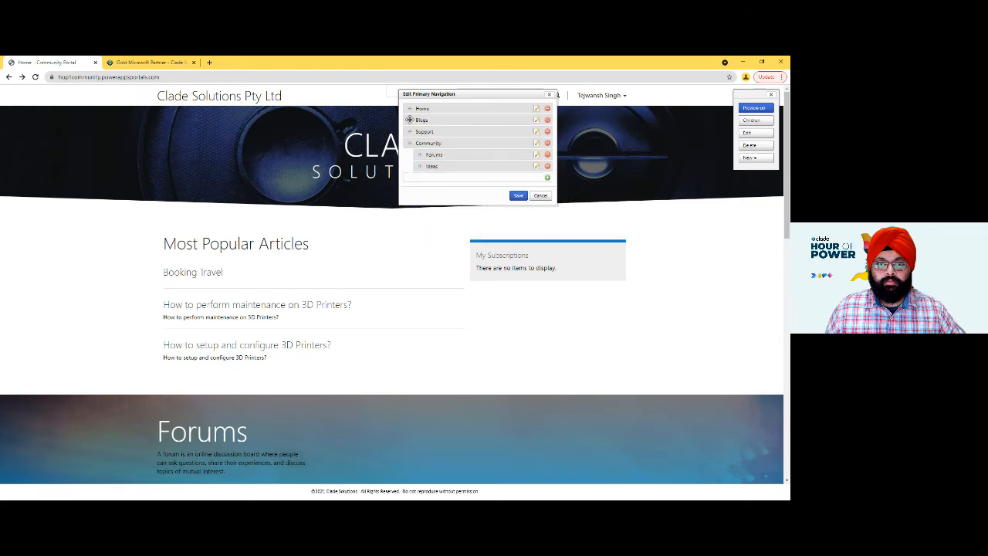
left_click_drag(409, 119, 441, 183)
left_click(518, 196)
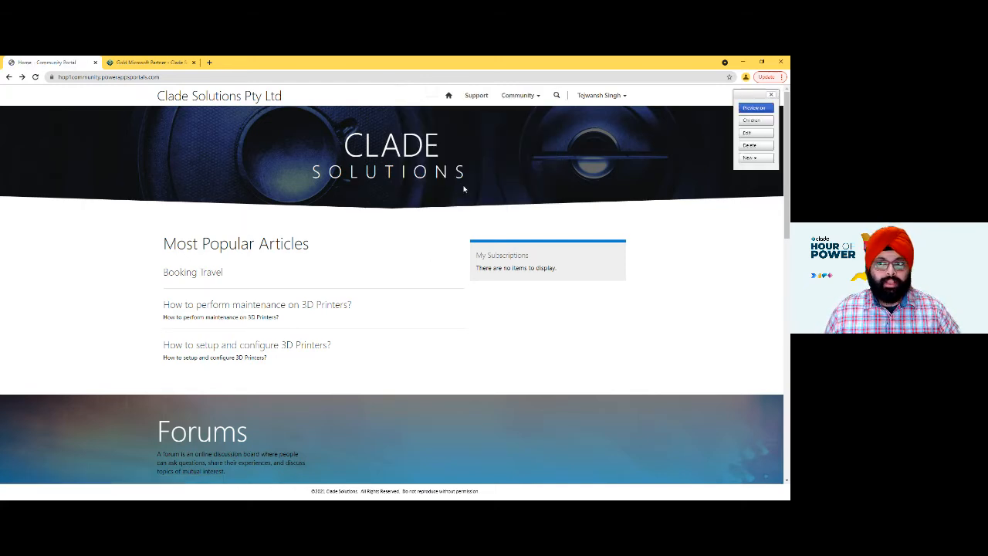
- Test the Forums link under Community on the live site and close the page it opens
left_click(519, 94)
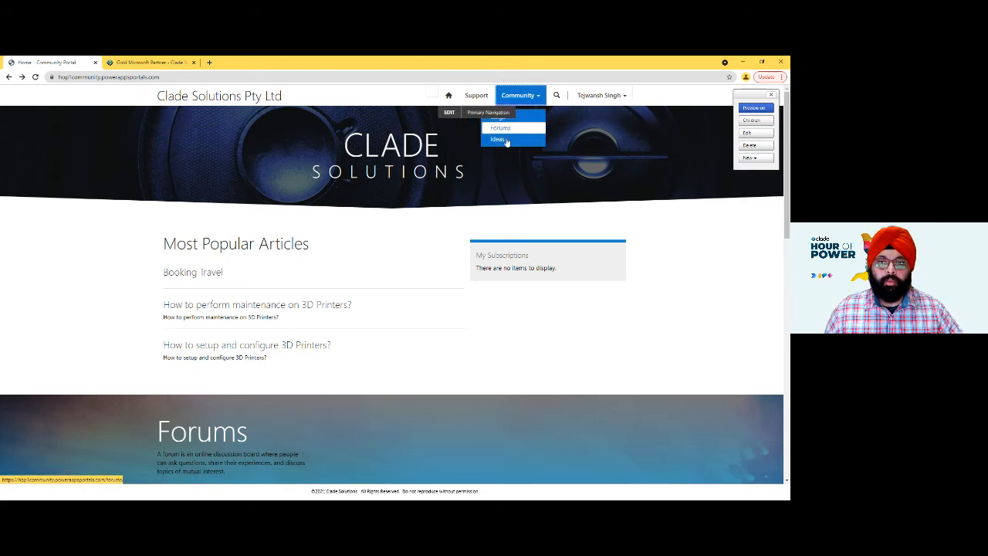
left_click(511, 119)
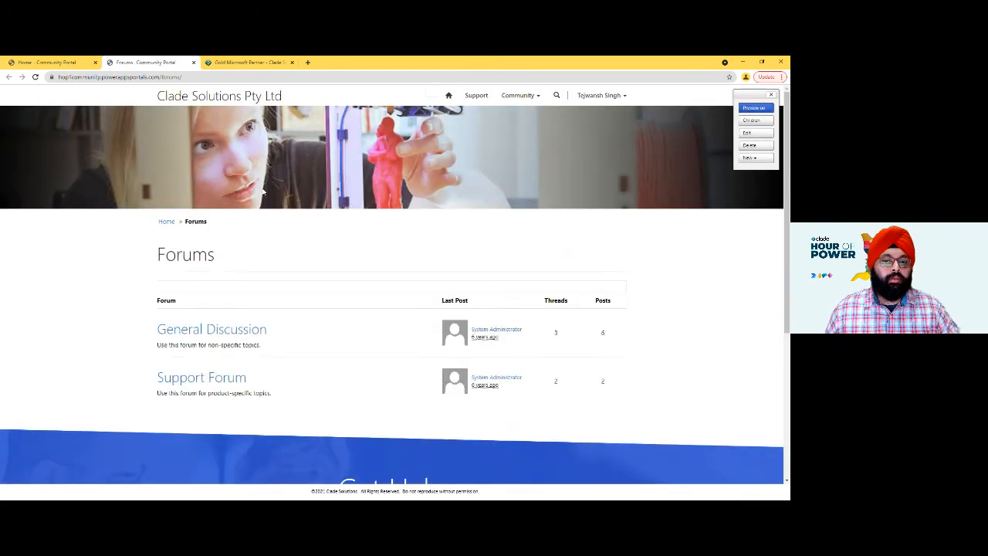
left_click(193, 62)
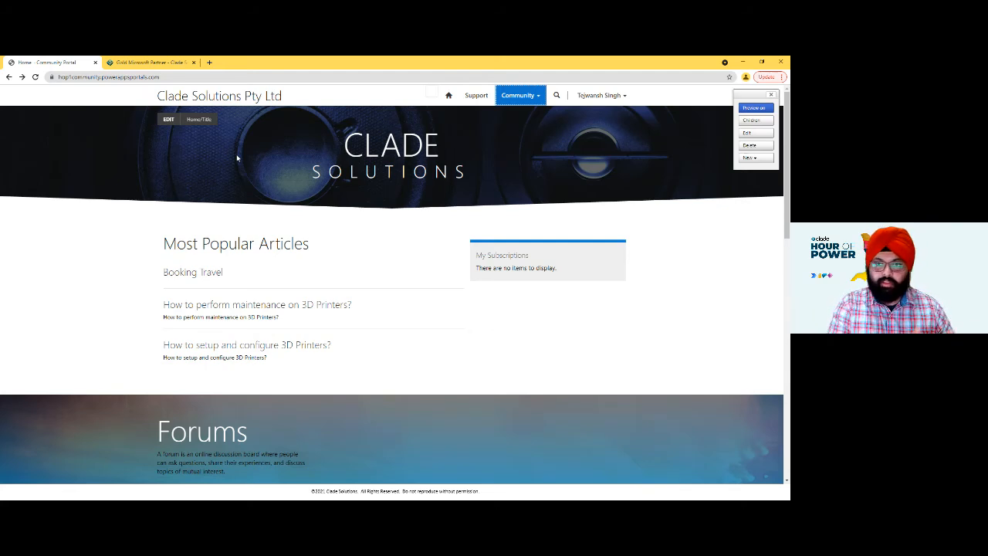
- Start a new link in the Primary Navigation and name it "Smart Traveller"
left_click(453, 117)
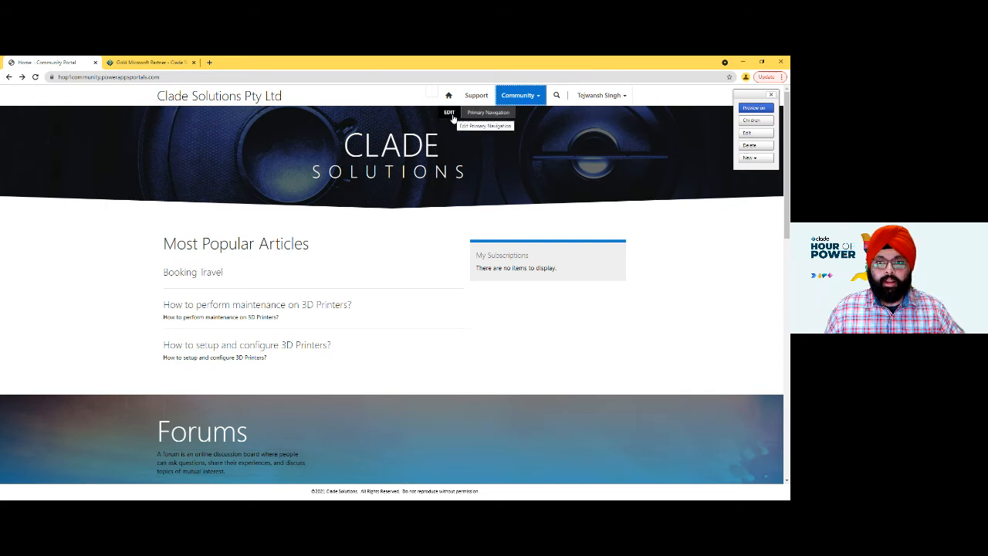
left_click(587, 177)
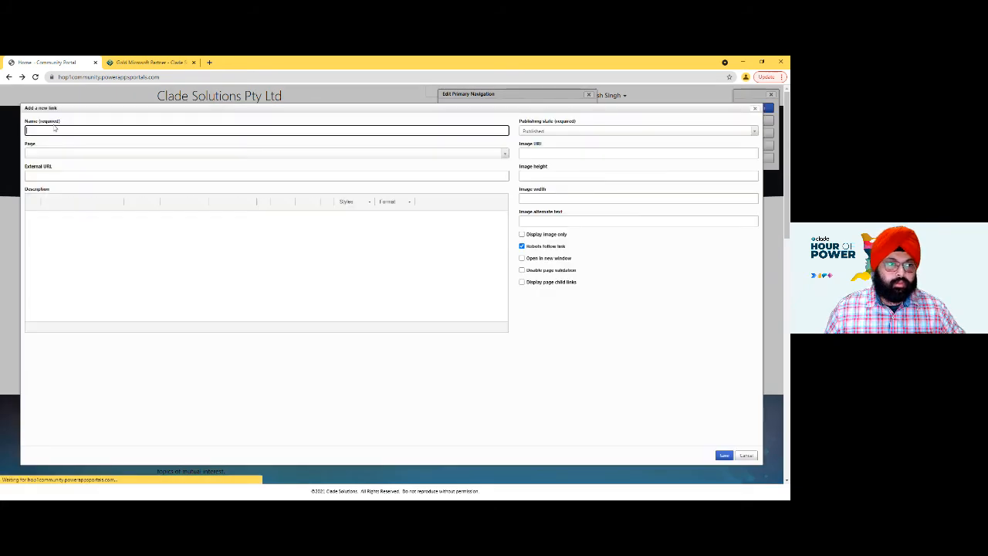
left_click(56, 132)
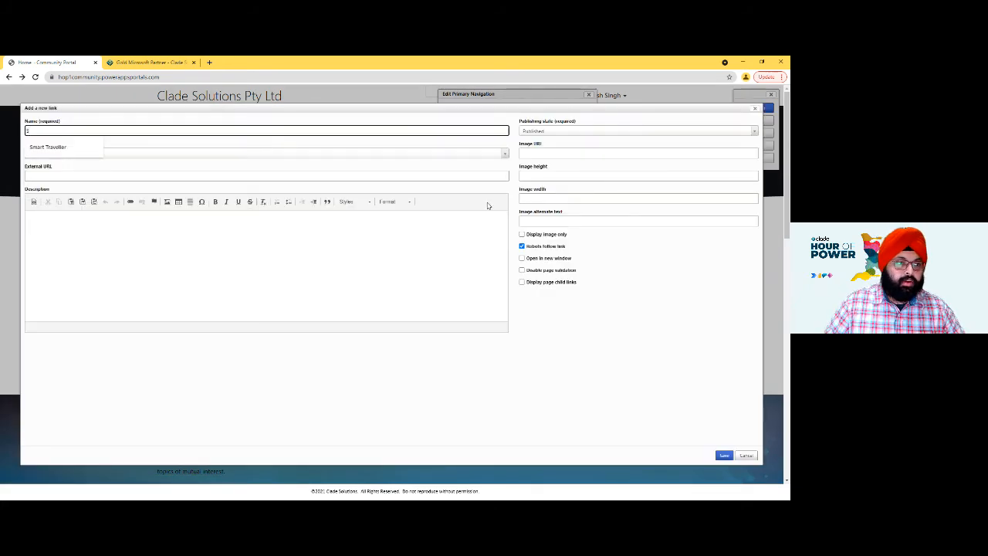
left_click(46, 146)
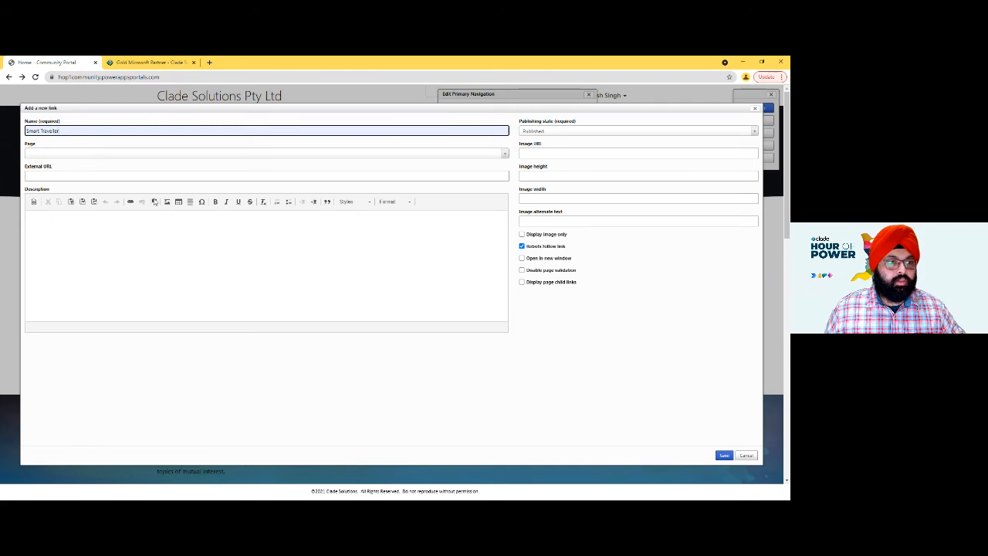
left_click(81, 178)
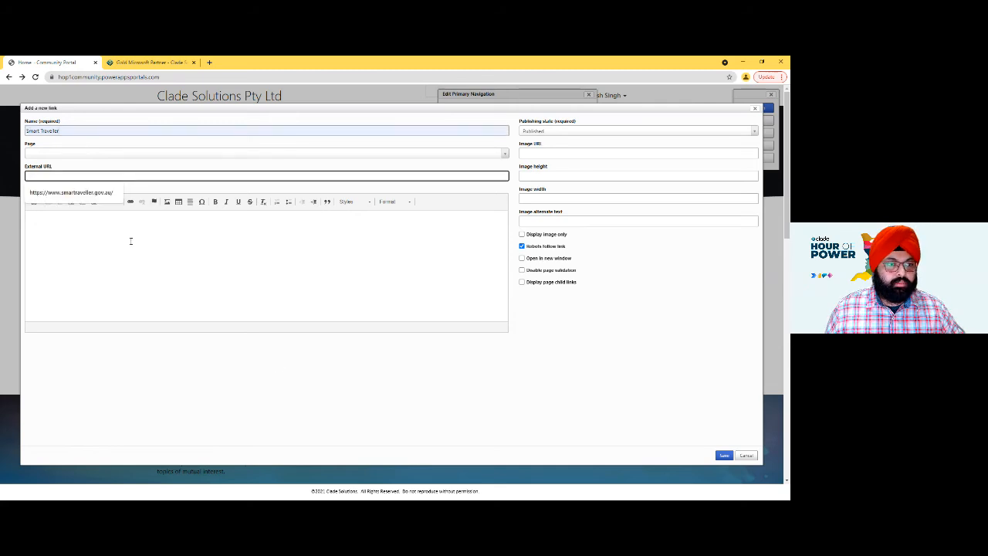
left_click(73, 193)
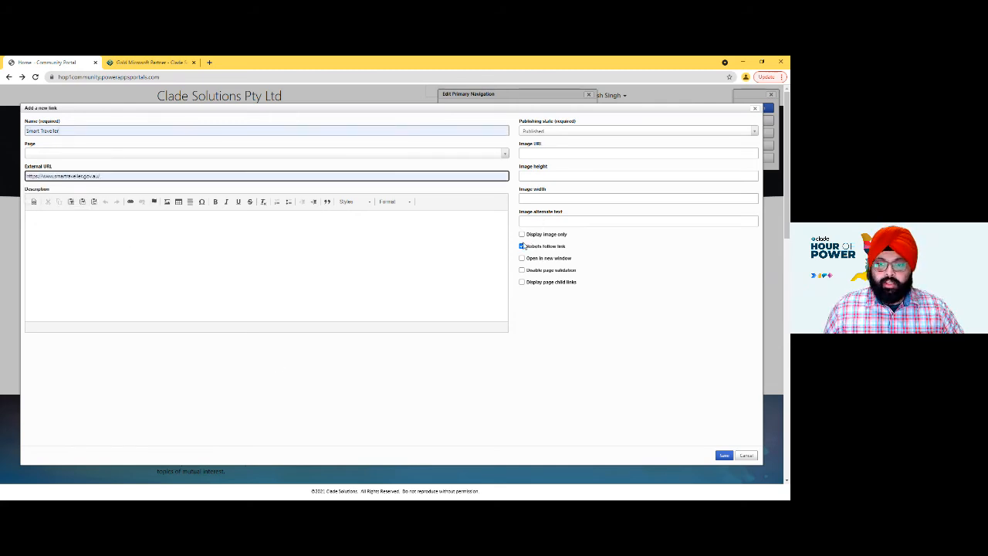
left_click(522, 259)
left_click(724, 455)
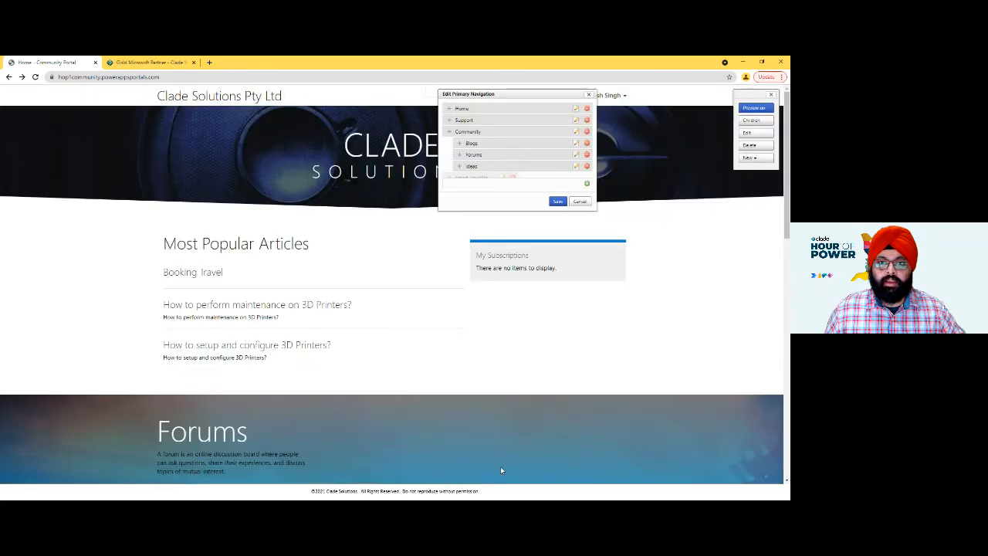
- Save the Primary Navigation and test the Smart Traveller link, closing the website it opens
left_click(557, 207)
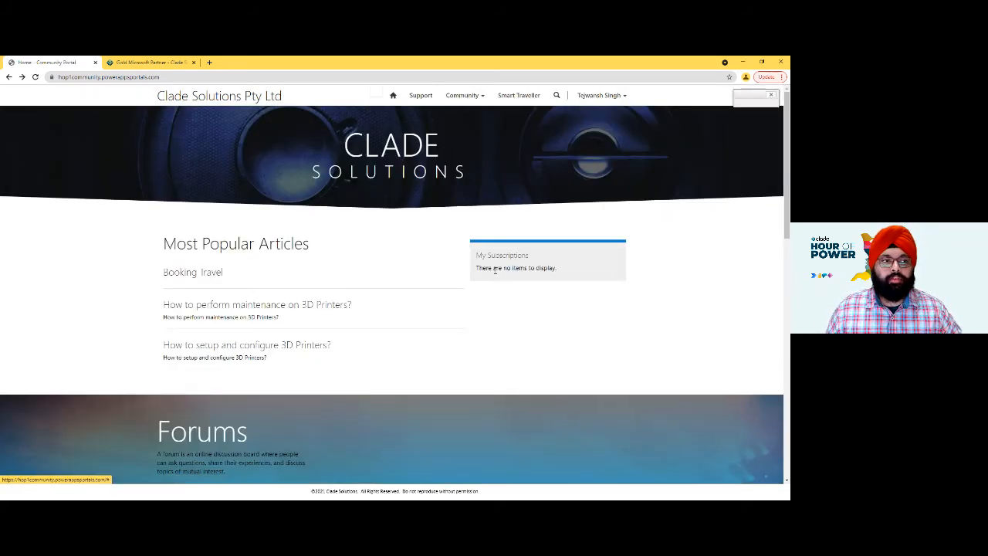
left_click(531, 101)
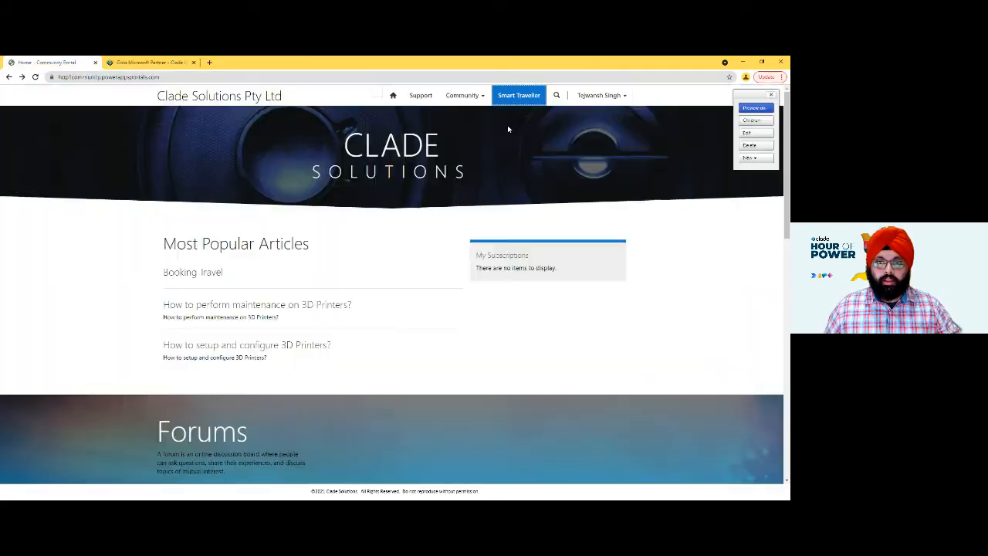
left_click(193, 61)
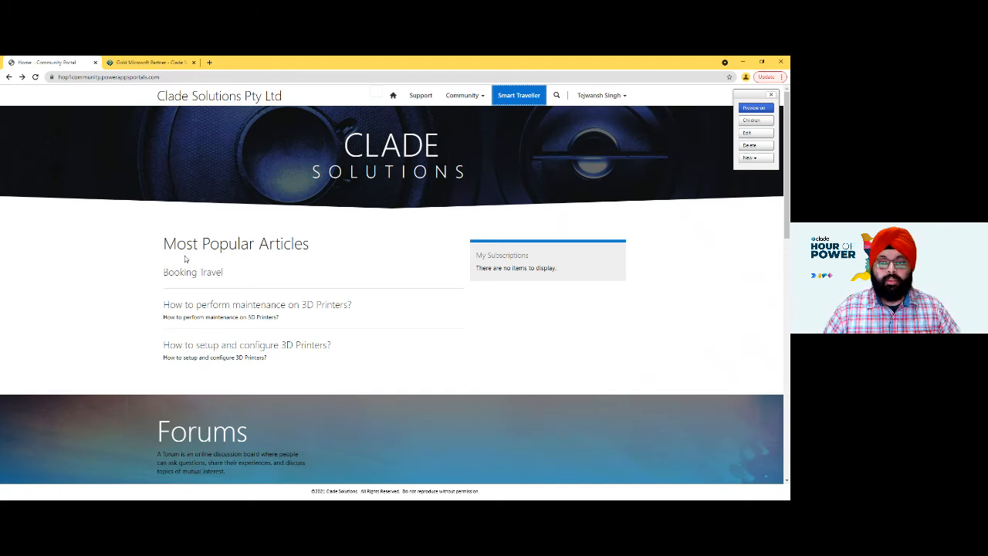
- Switch to Power Apps, open the Portal Management app and go to its Administration section
key("alt+Tab")
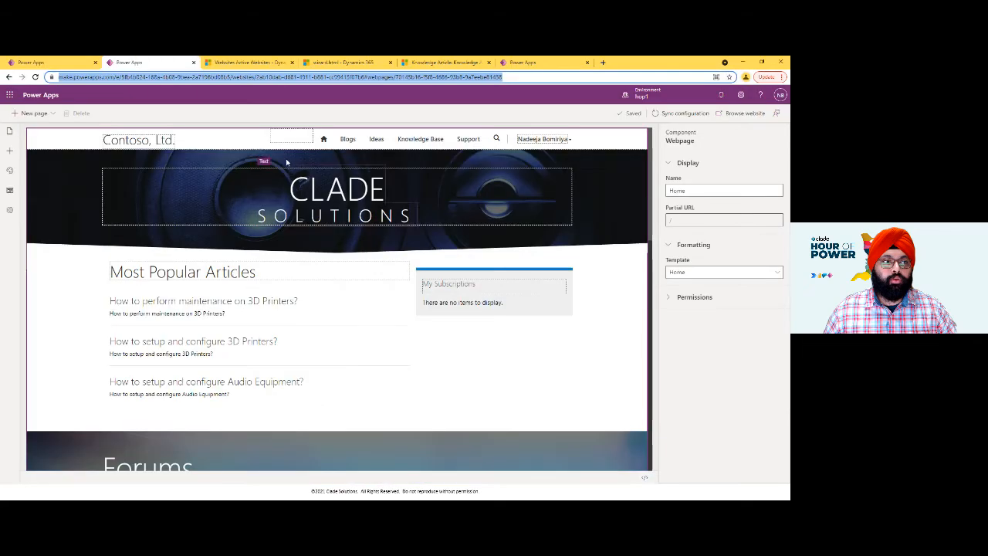
left_click(48, 63)
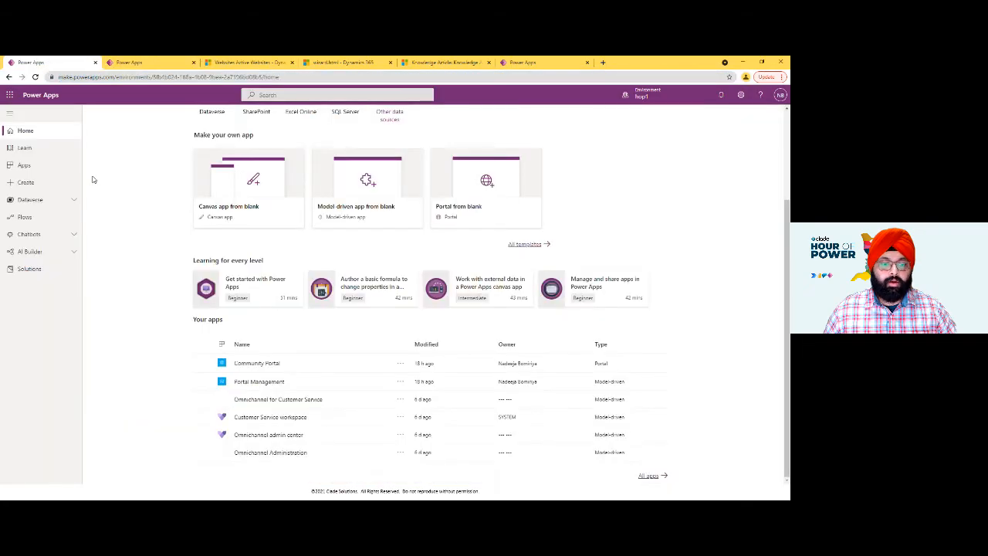
left_click(252, 382)
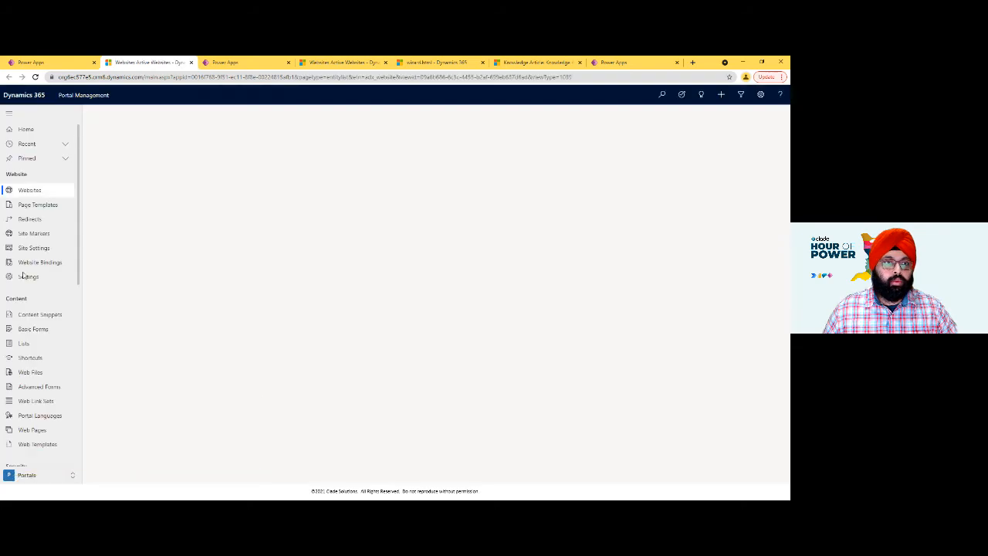
scroll(45, 161, "down", 5)
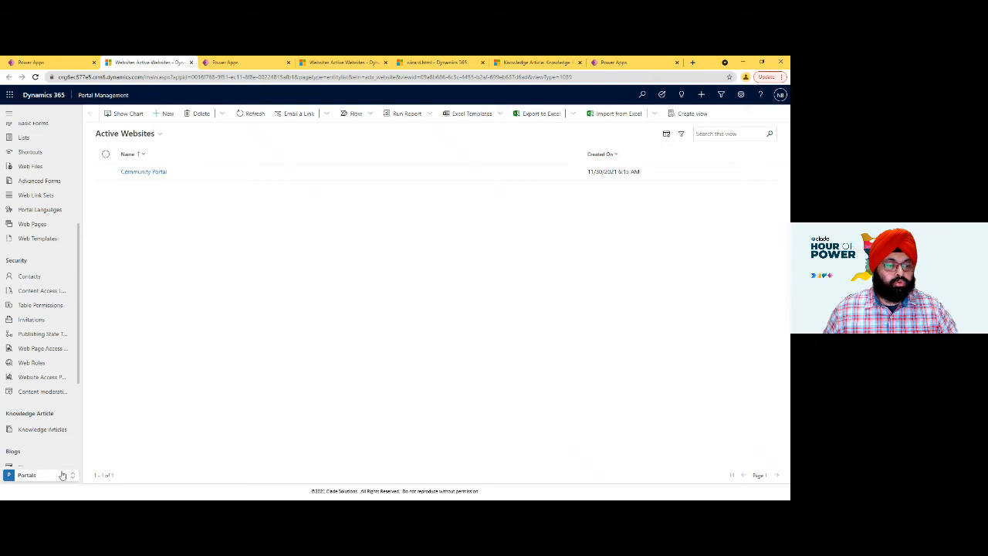
scroll(54, 430, "down", 3)
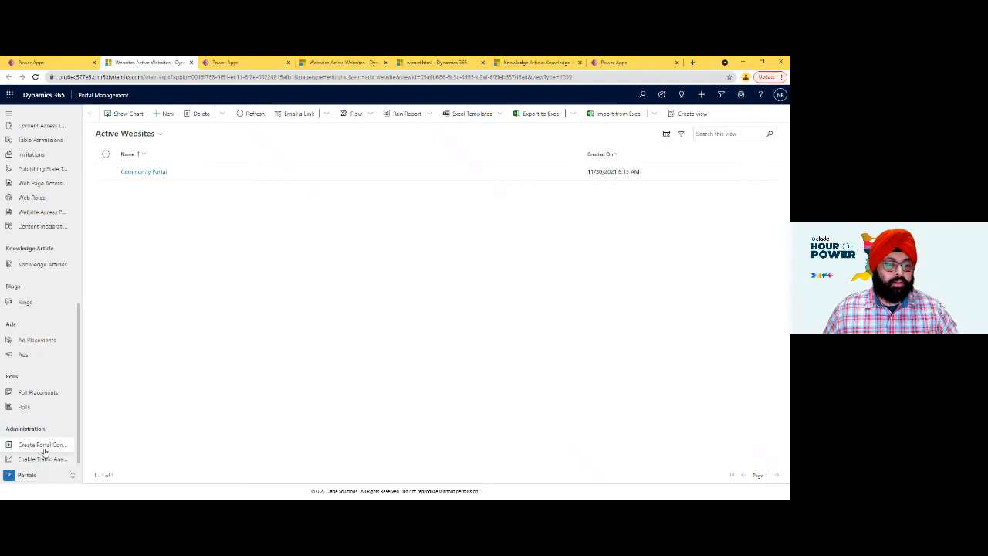
- Bring up the Create Portal Content wizard for the Community Portal and name the page "Explore Knowledge Articles"
left_click_drag(440, 66, 246, 66)
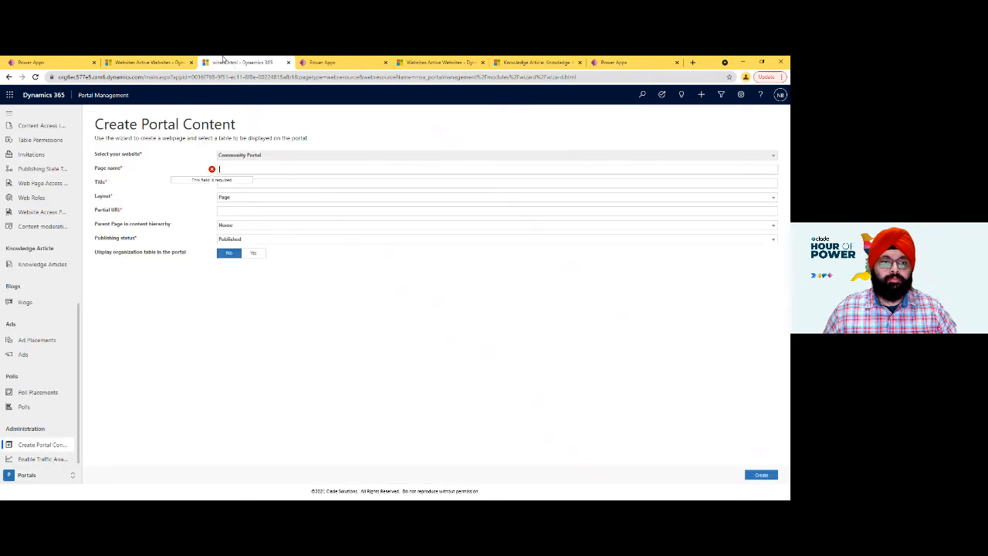
left_click(237, 167)
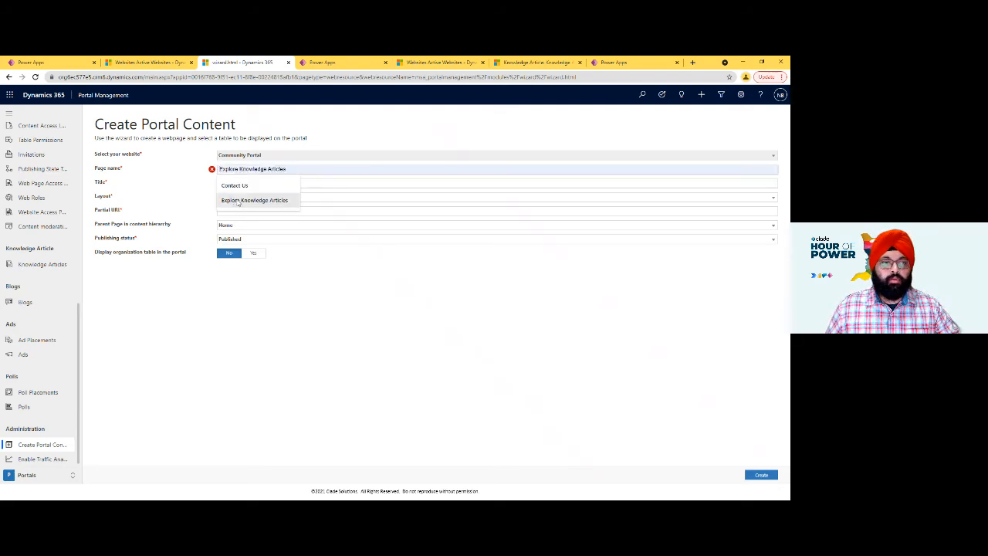
left_click(238, 201)
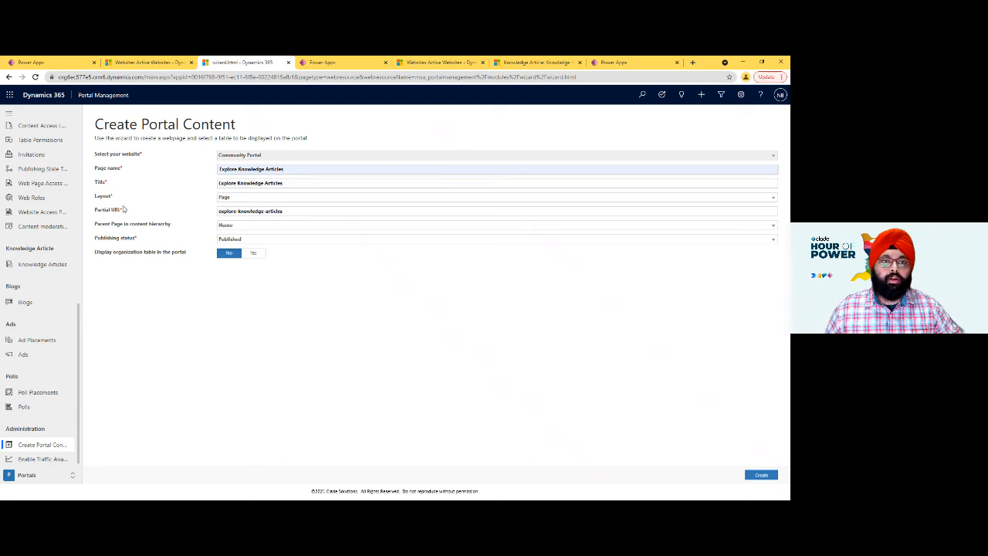
- Open the Forums page on the live site, examine the partial URL in its address, and return to the wizard
key("alt+Tab")
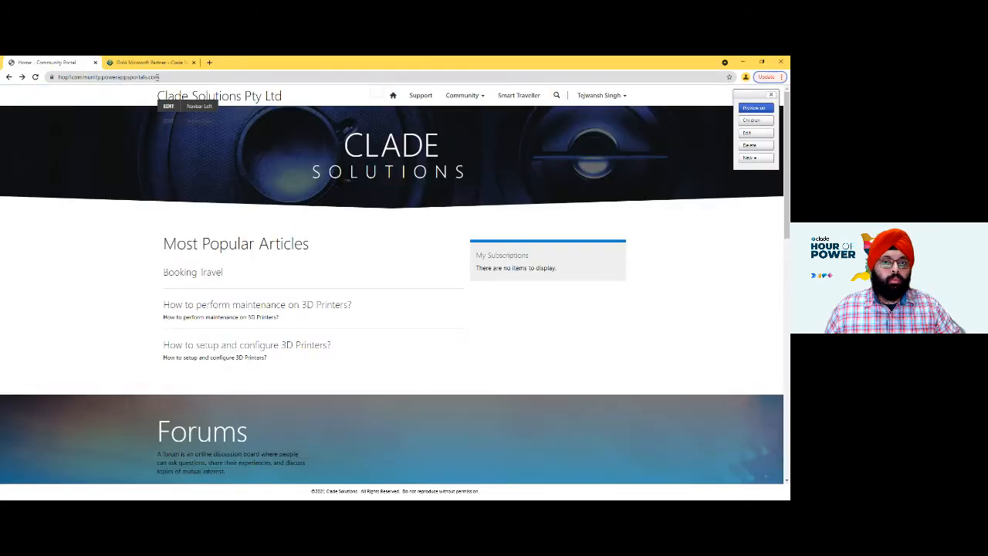
left_click(462, 95)
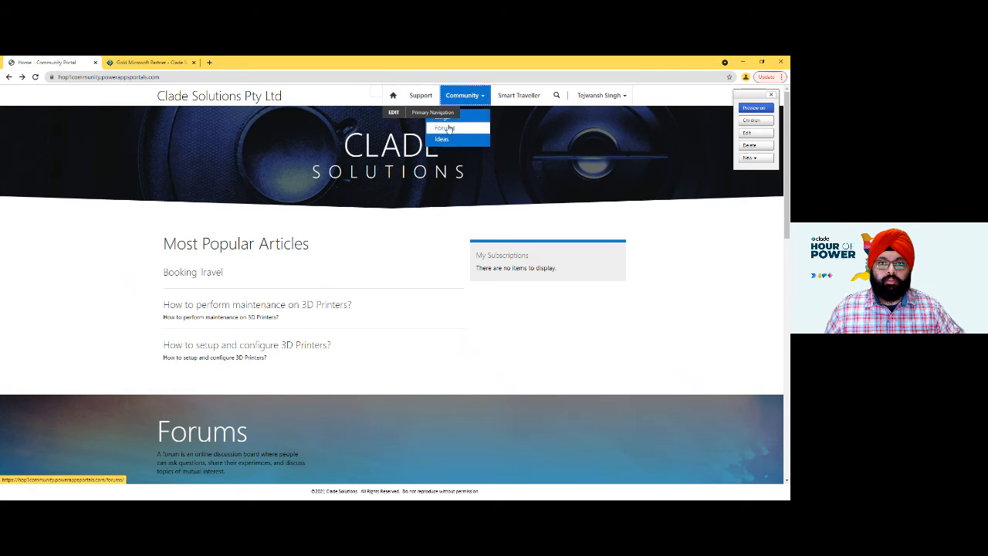
left_click(446, 128)
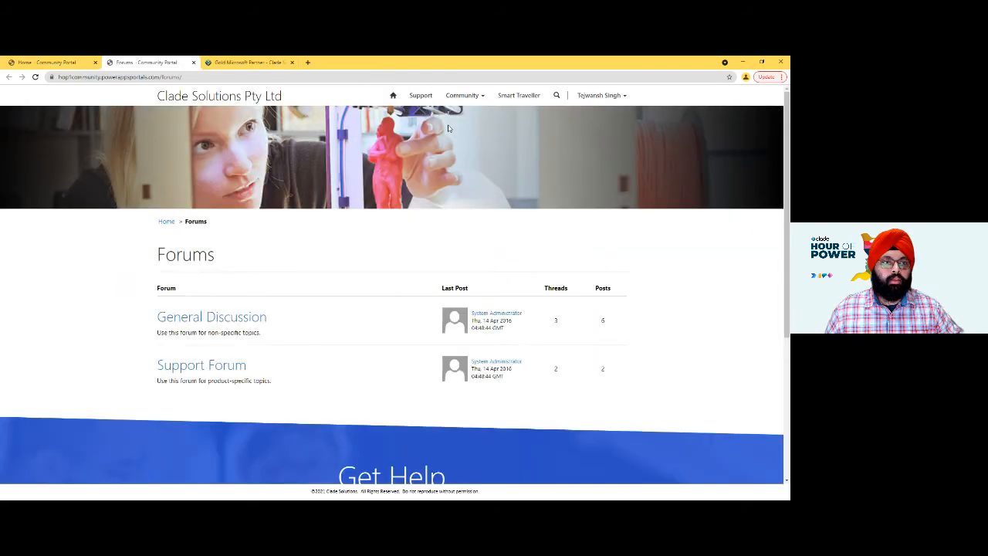
left_click_drag(162, 77, 190, 80)
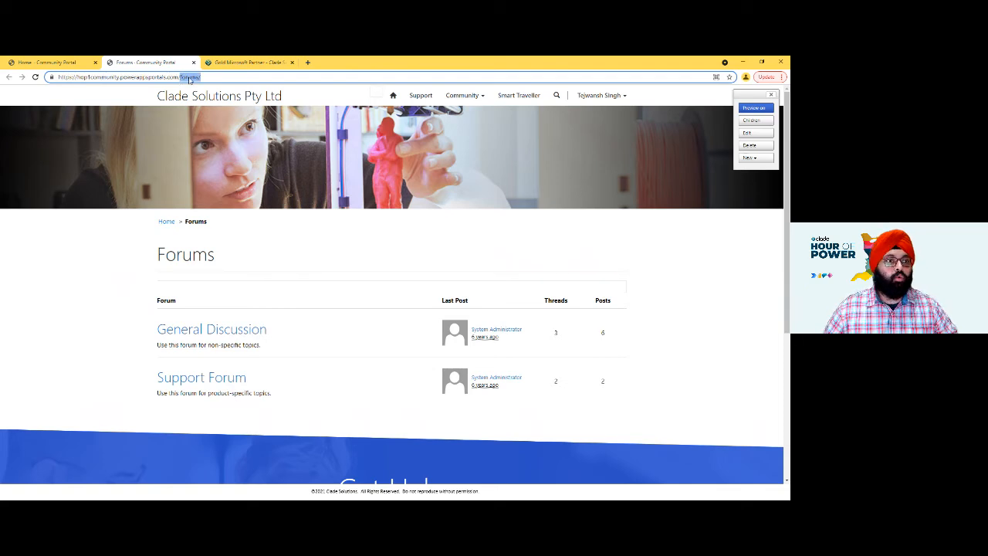
key("alt+Tab")
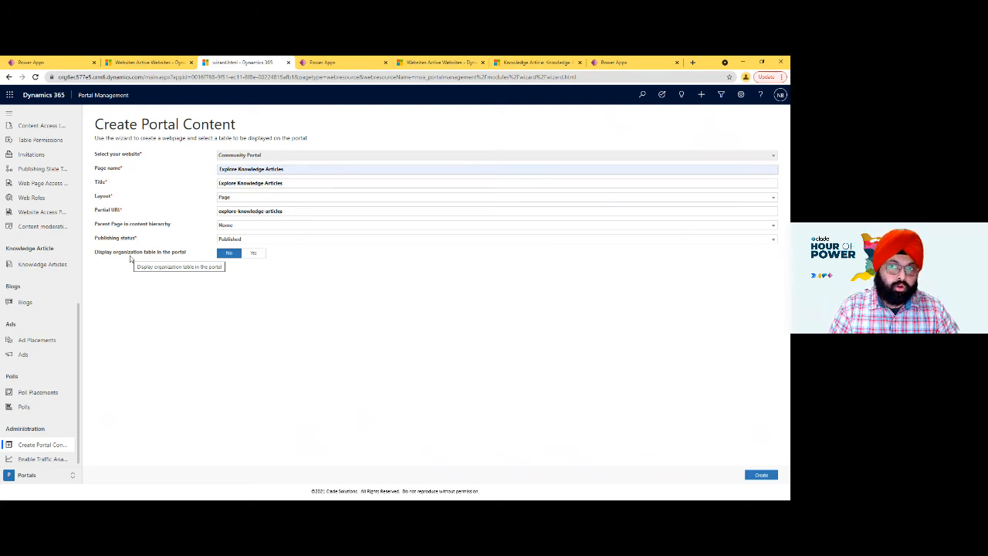
- Enable displaying an organization table in the portal and choose the Knowledge Article (knowledgearticle) table
left_click(251, 254)
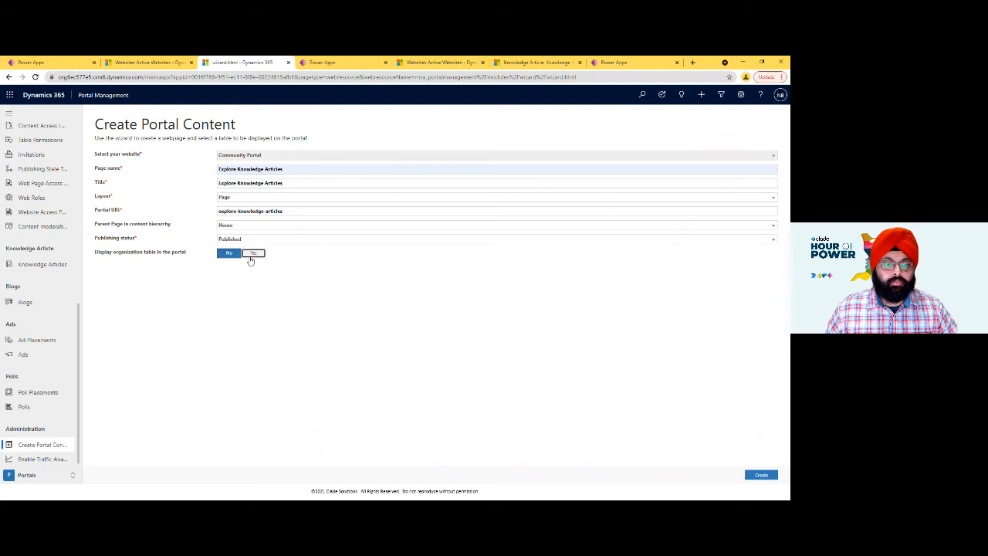
left_click(238, 274)
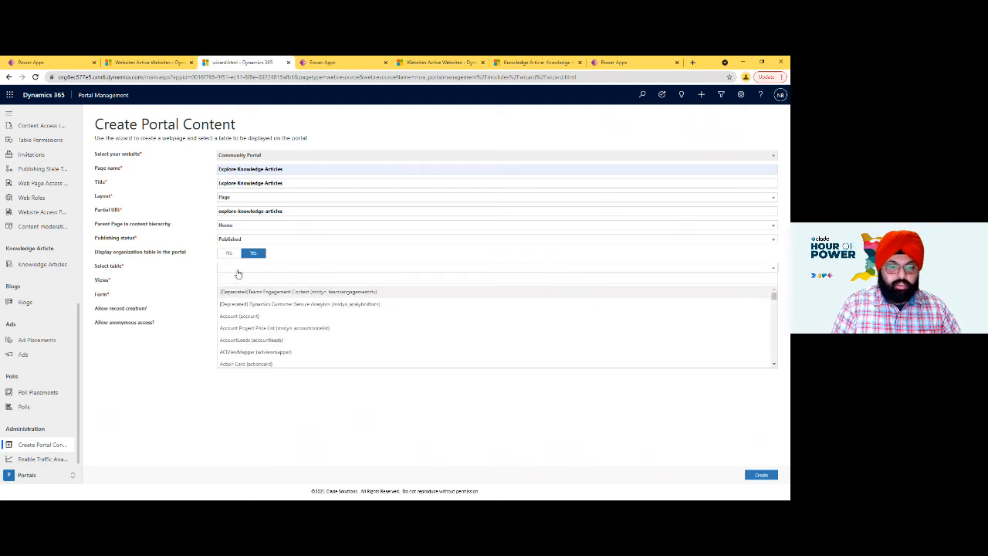
type("knowled")
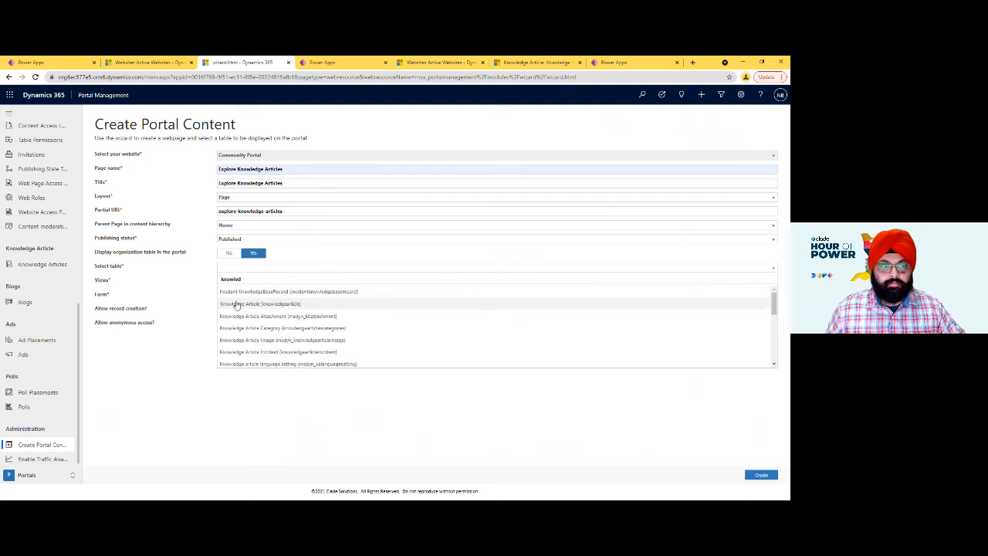
left_click(236, 304)
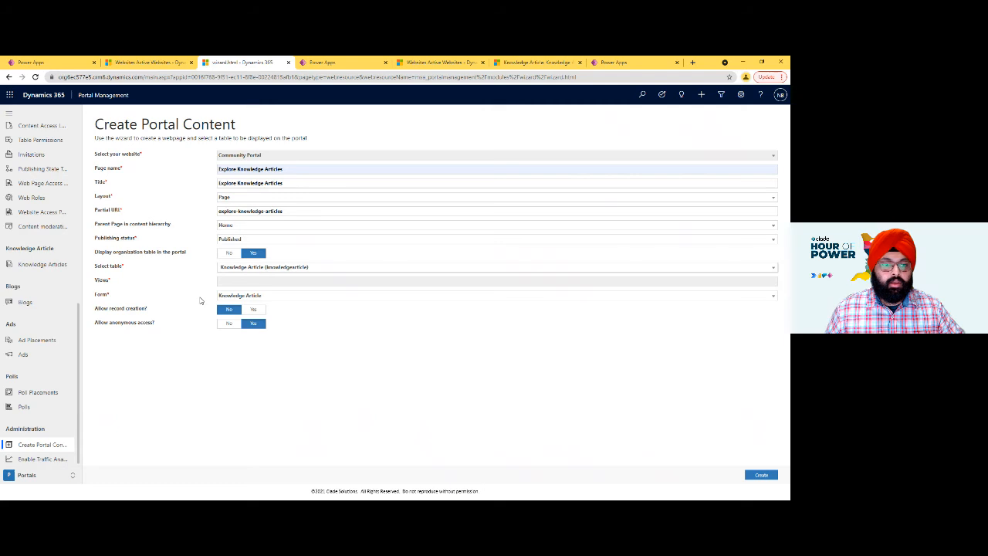
- Choose the All Articles view for the Knowledge Article table on the new page
left_click(238, 281)
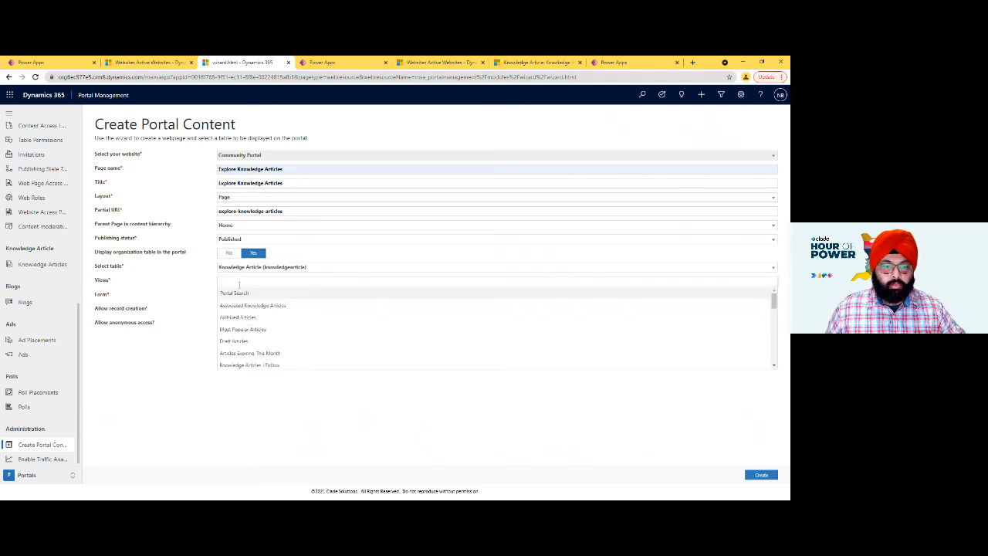
type("All A")
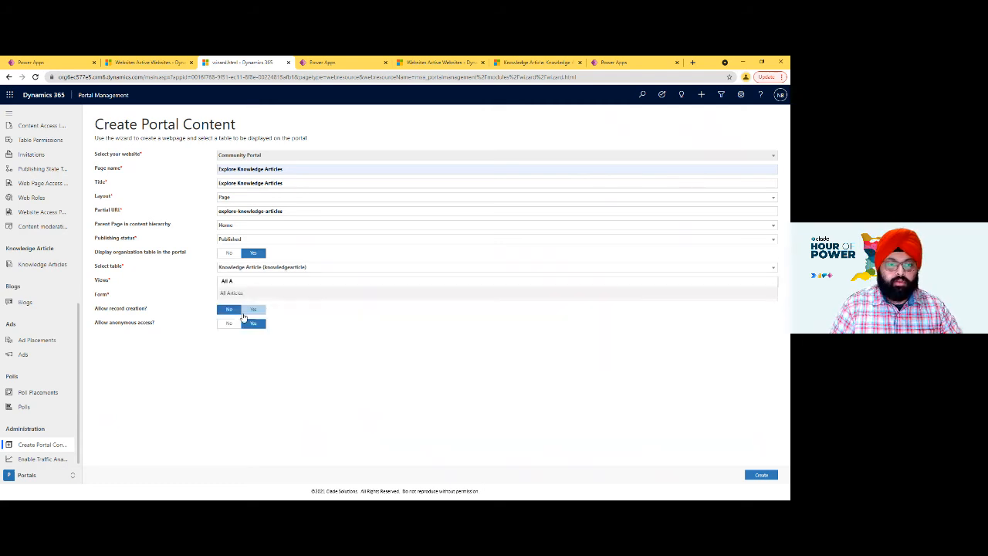
left_click(245, 294)
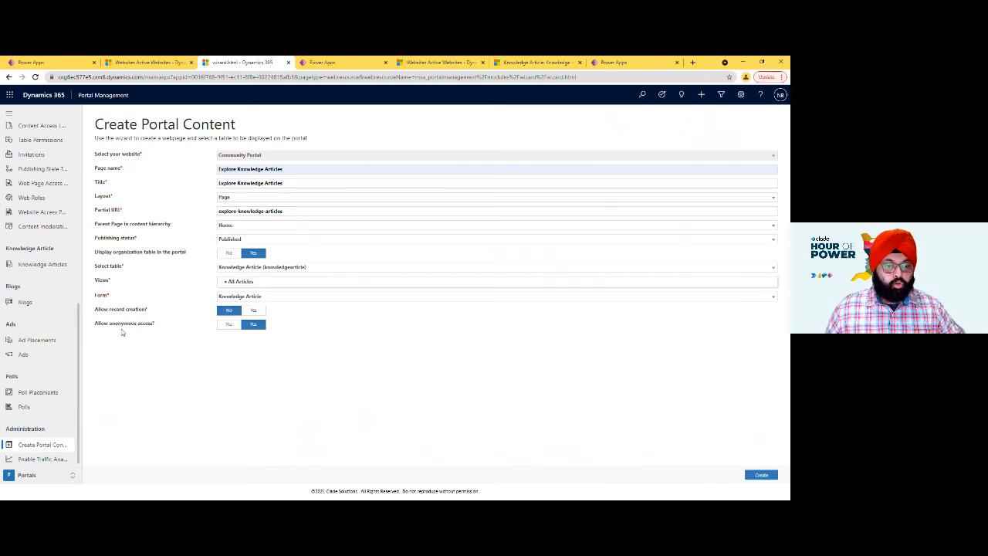
left_click(228, 325)
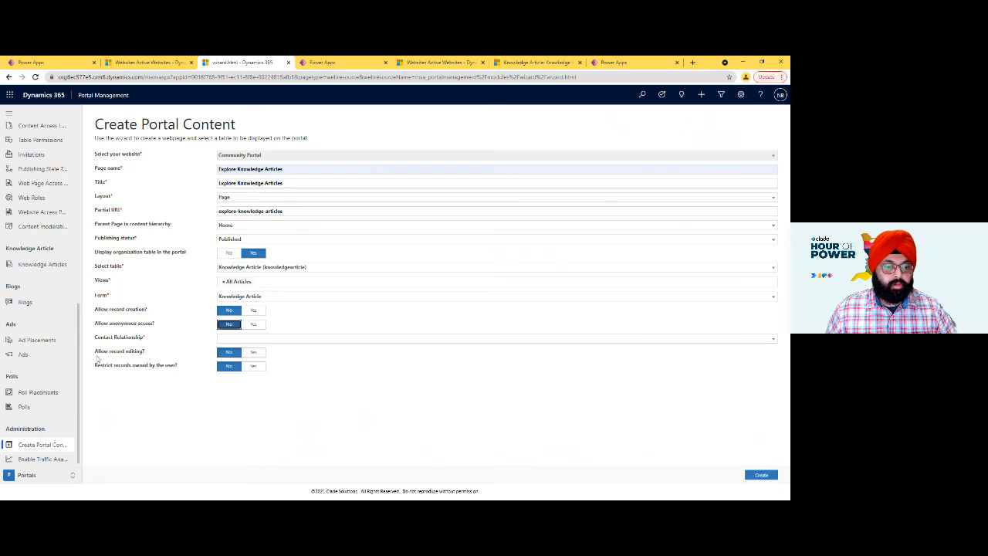
left_click(759, 475)
left_click(247, 338)
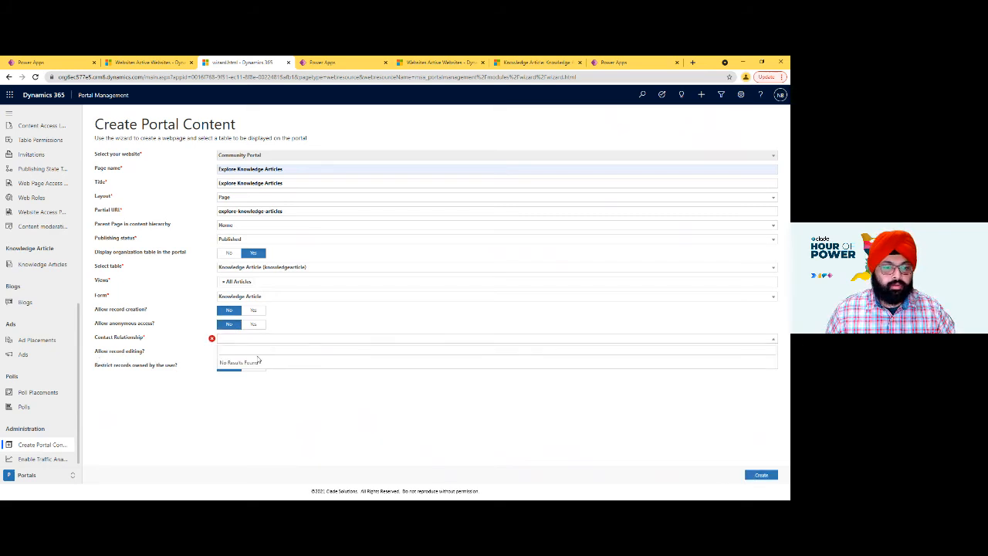
left_click(245, 325)
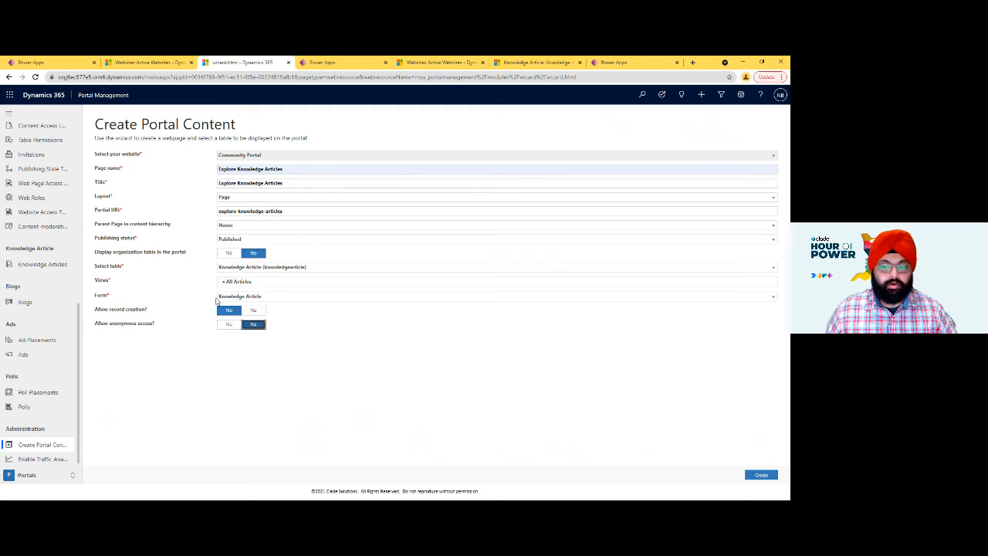
- Create the Explore Knowledge Articles page with anonymous access allowed and check the partial URL in its record
left_click(765, 475)
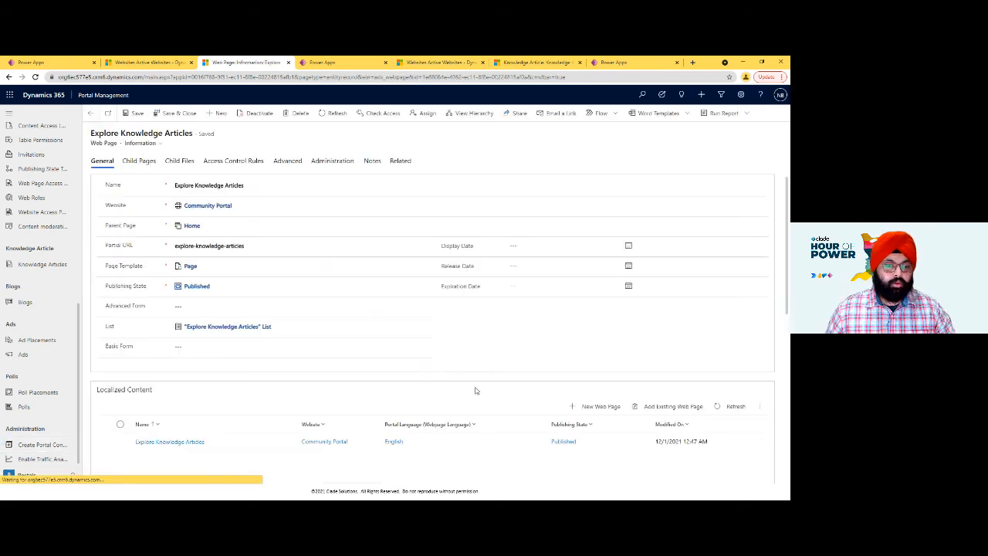
left_click(264, 250)
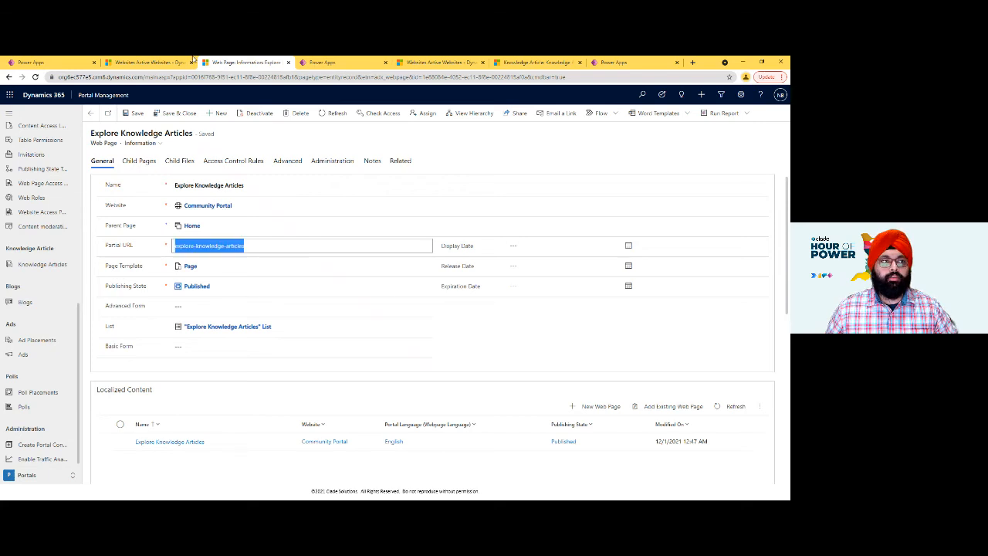
- Switch to the live Community Portal site's home page and bring up its primary navigation for editing
key("alt+Tab")
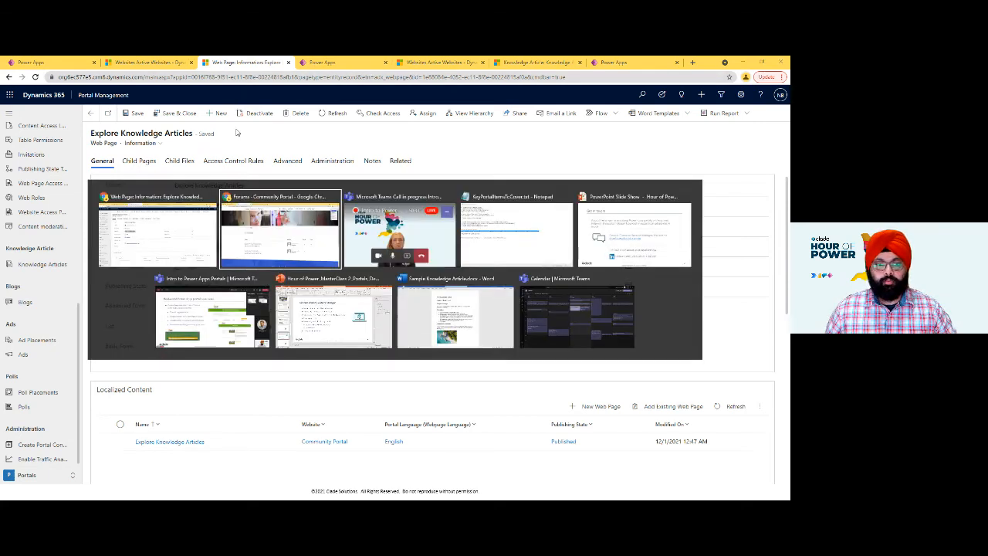
left_click(318, 232)
left_click(44, 62)
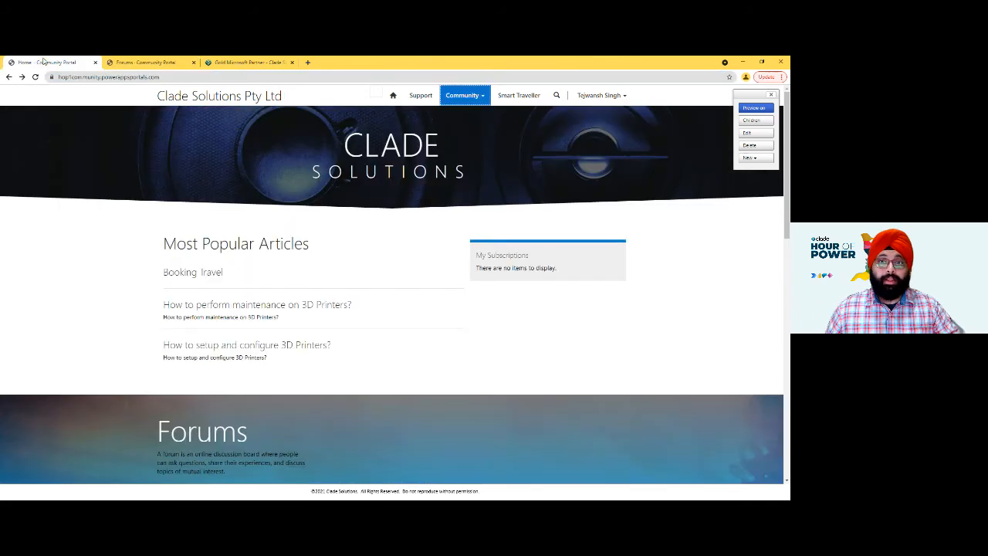
mouse_move(379, 106)
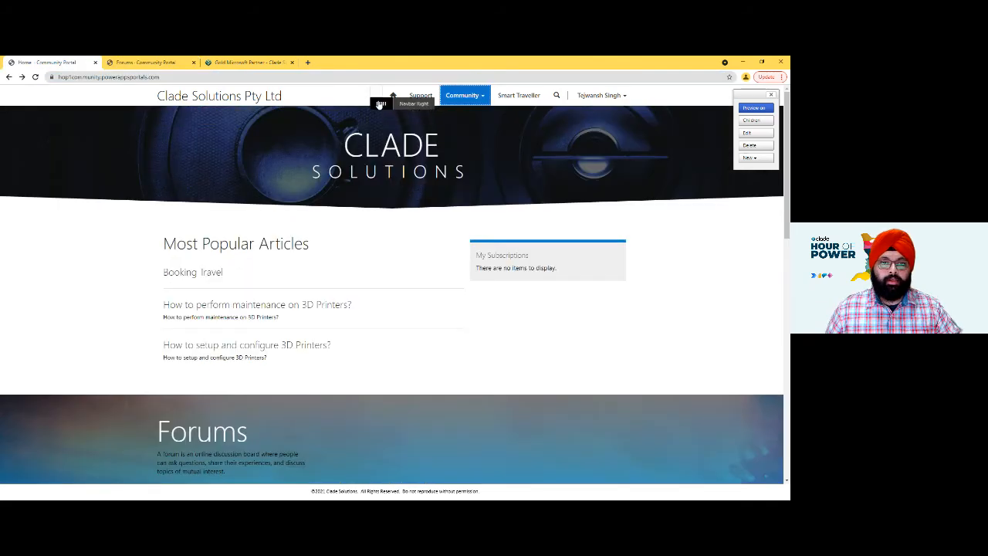
left_click(379, 105)
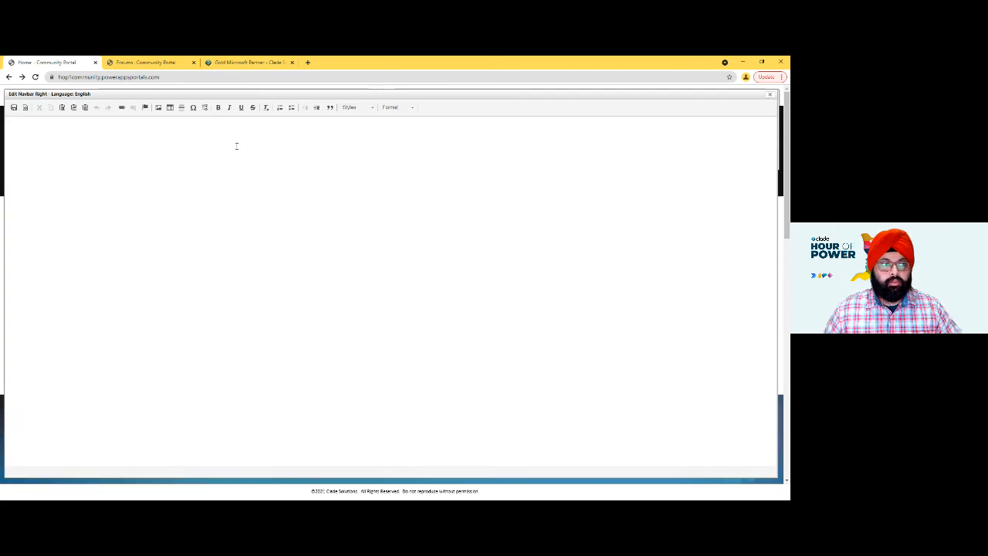
left_click(771, 96)
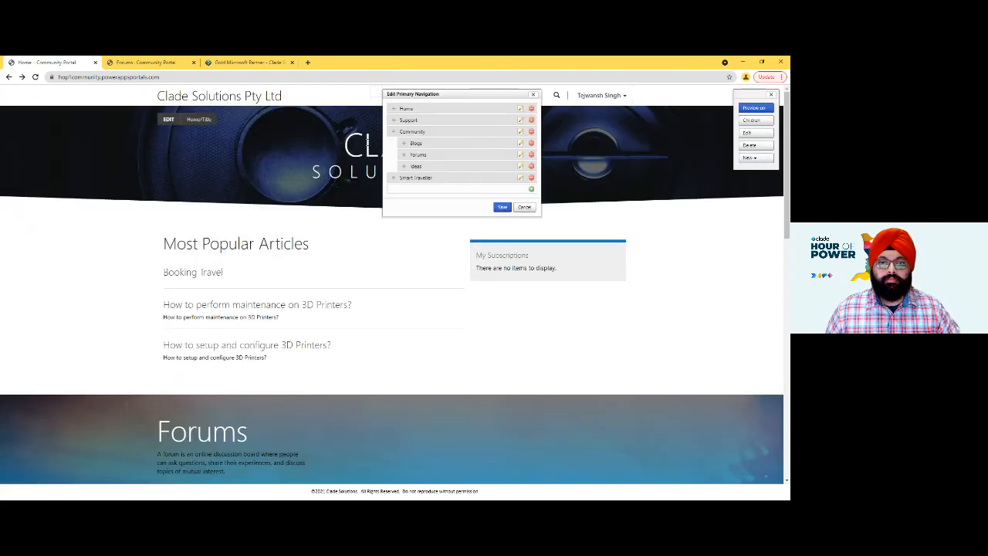
- Add a link named "Explore" pointing to the Explore Knowledge Articles page and save the primary navigation
left_click(530, 190)
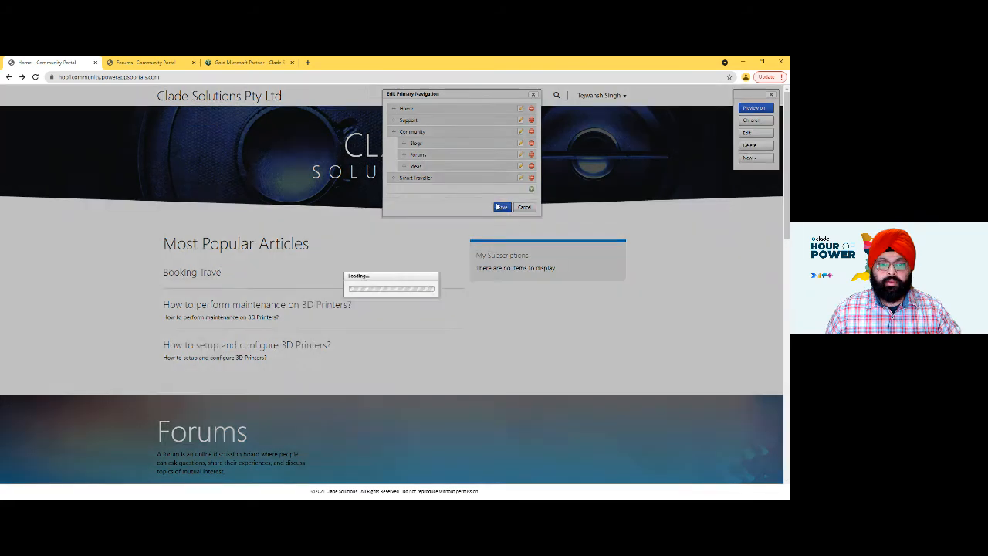
type("a")
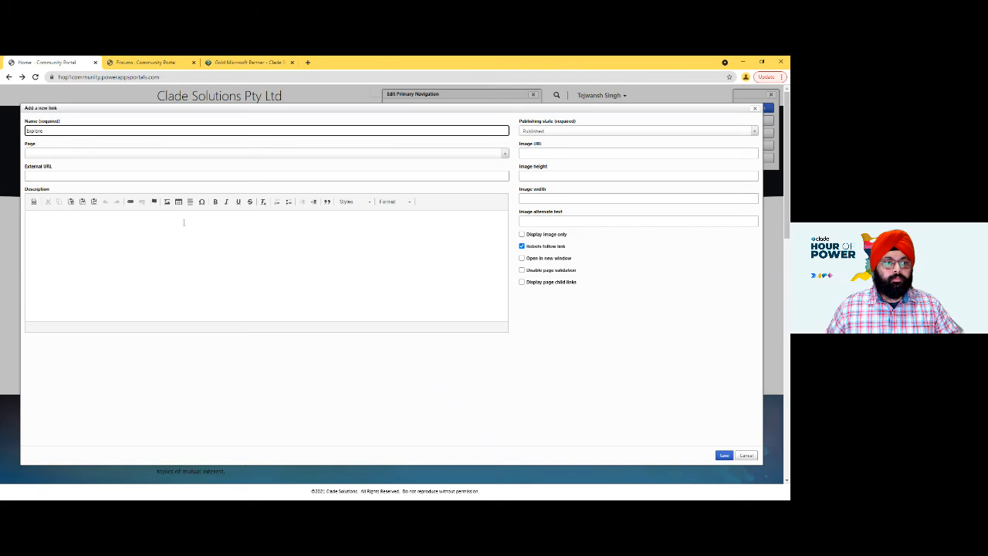
left_click(80, 175)
left_click(54, 154)
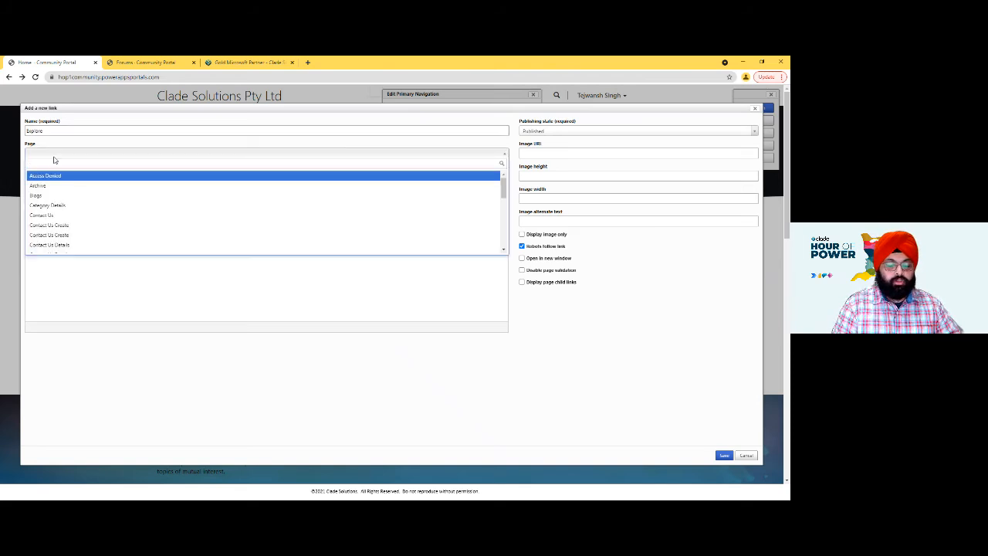
type("kn")
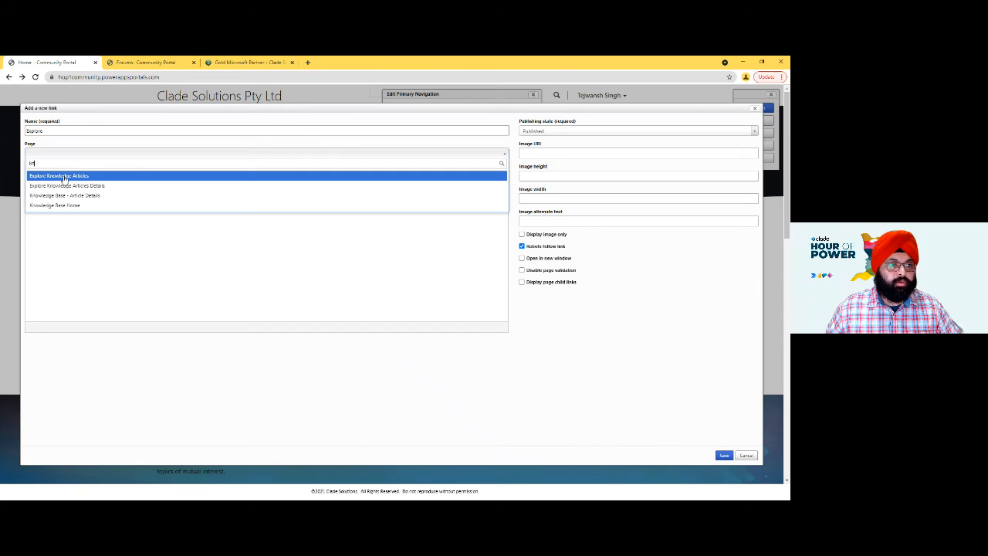
left_click(64, 177)
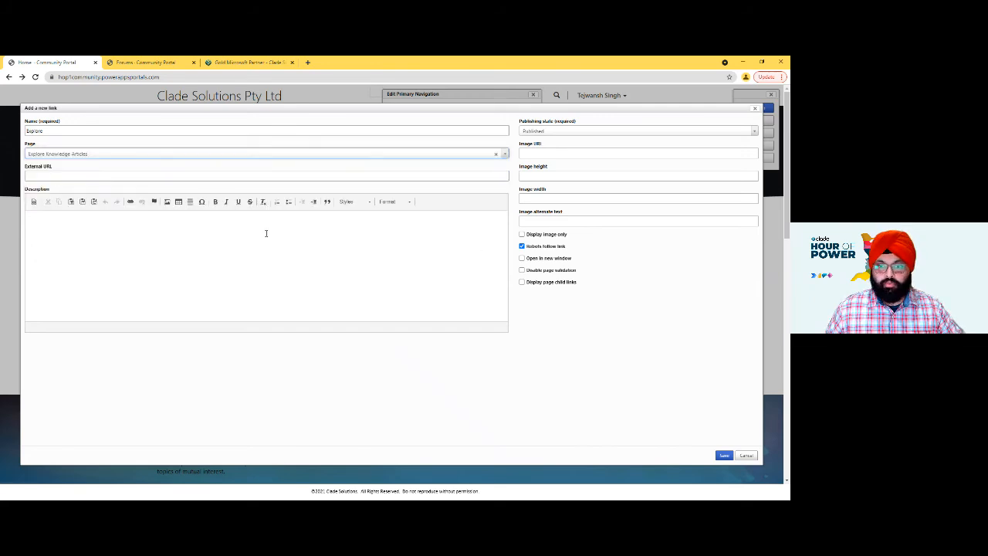
left_click(725, 456)
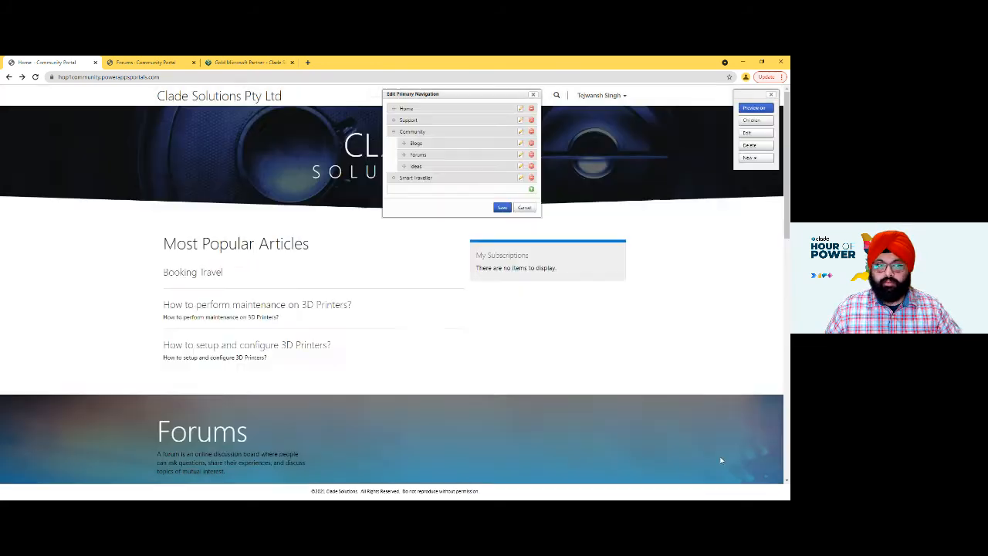
left_click(503, 221)
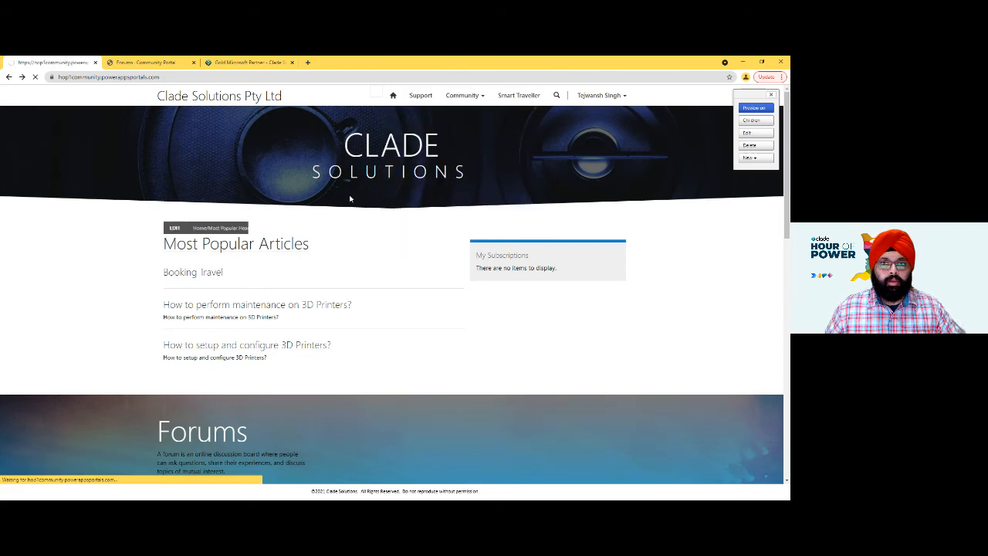
- Open the Explore page on the live site and change its heading to "Knowledge Articles"
left_click(530, 101)
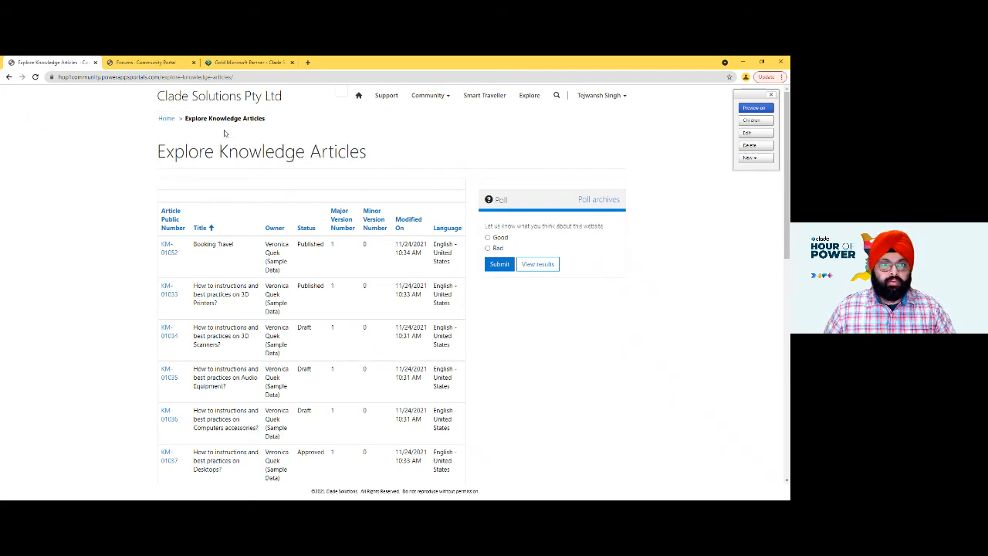
mouse_move(201, 153)
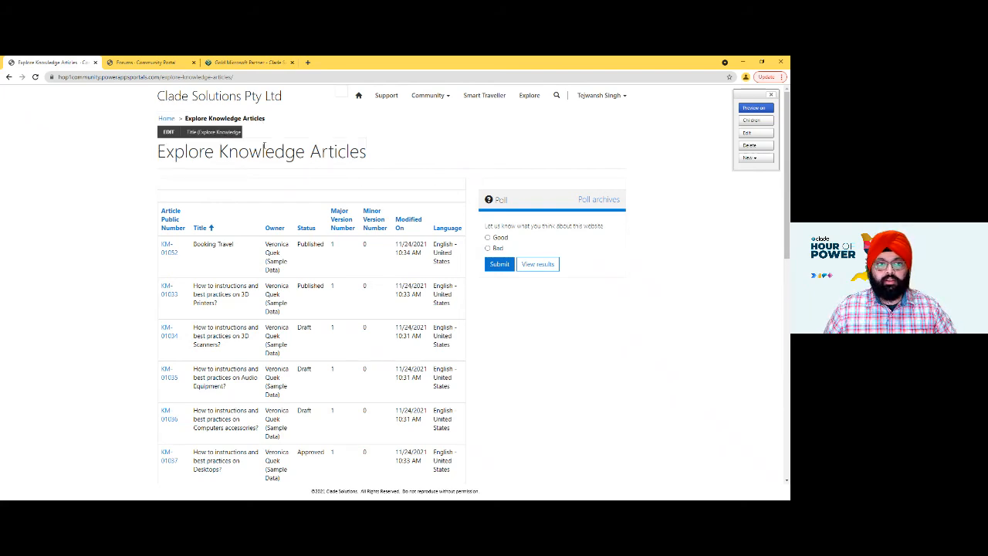
left_click(169, 132)
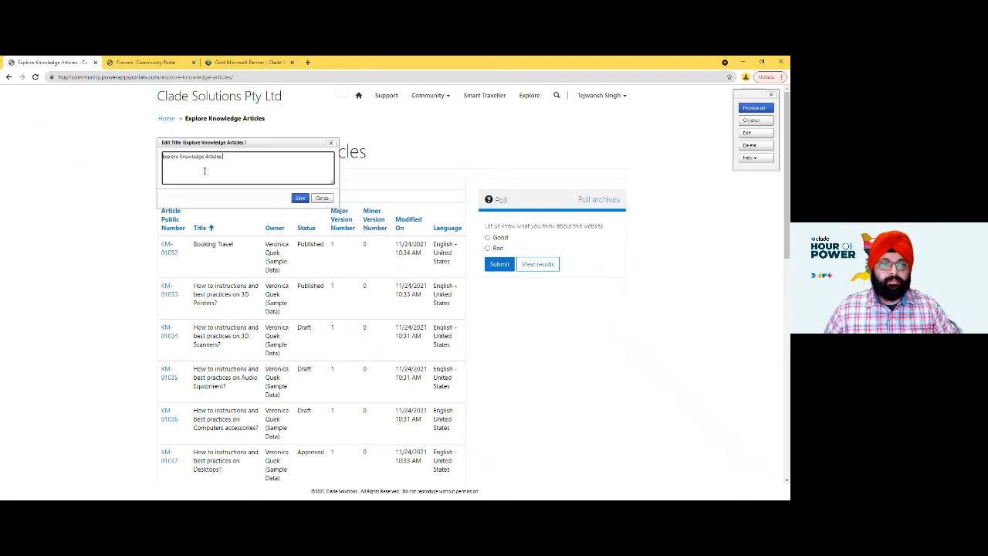
left_click_drag(240, 161, 143, 157)
key("BackSpace")
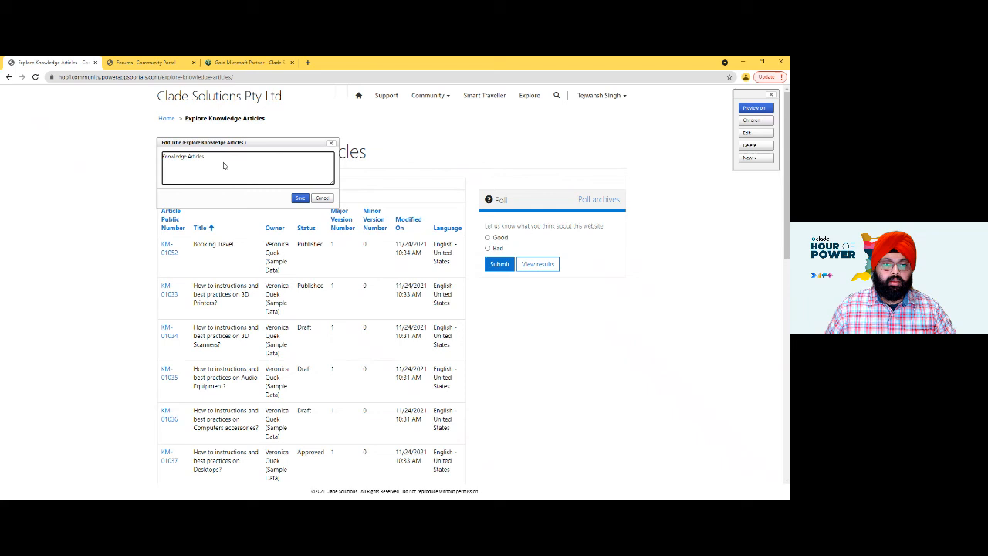
left_click(299, 198)
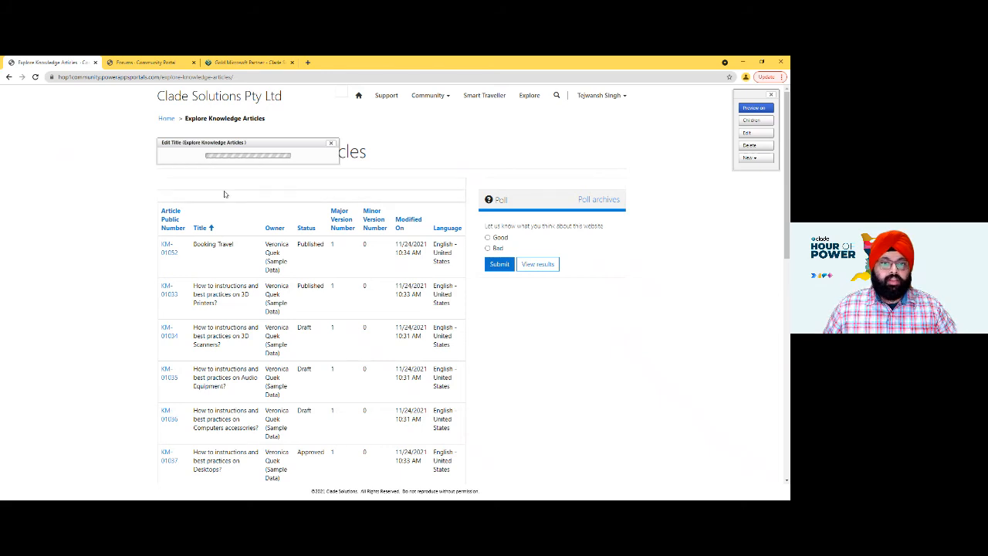
- Examine the knowledge article list and its paging on the live Knowledge Articles page
scroll(409, 307, "down", 5)
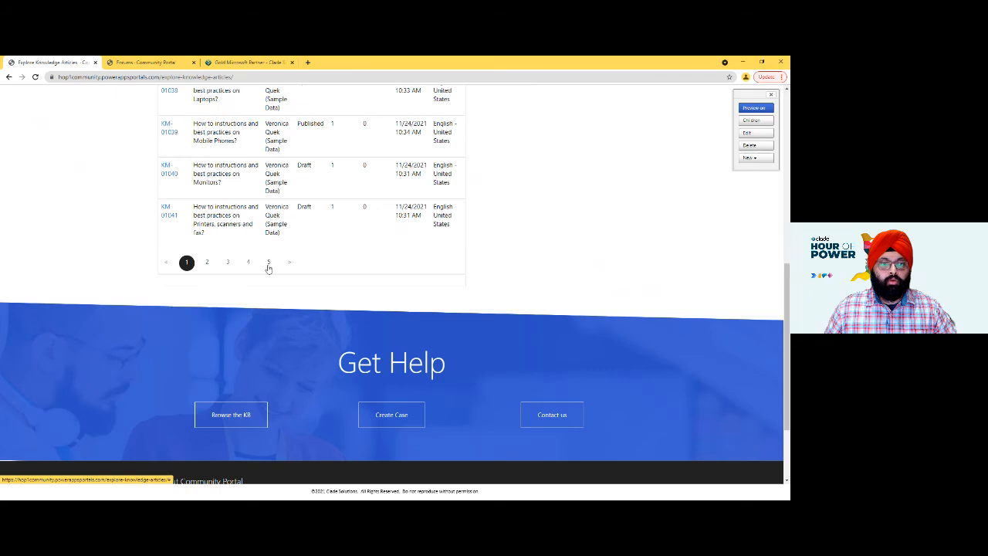
left_click(271, 266)
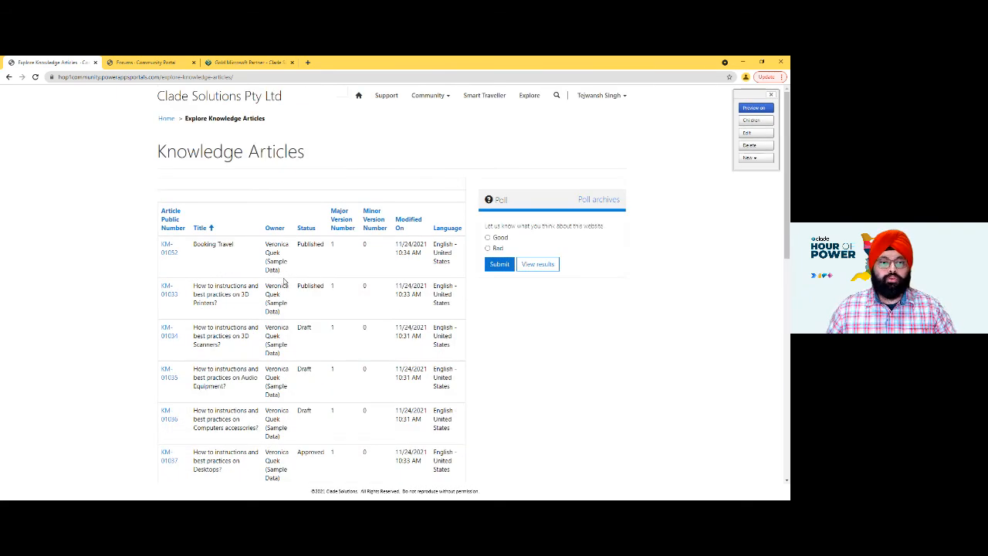
scroll(284, 281, "down", 5)
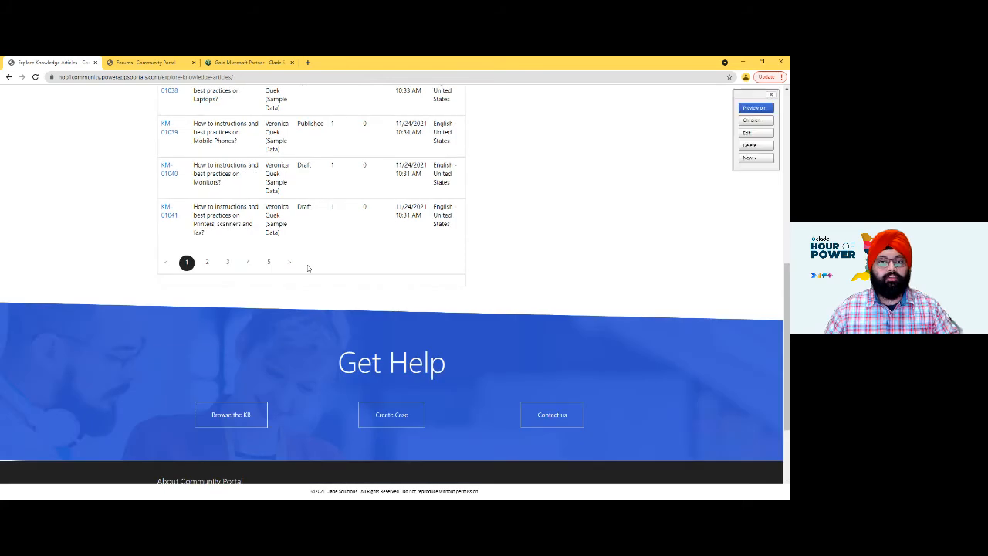
scroll(325, 228, "up", 5)
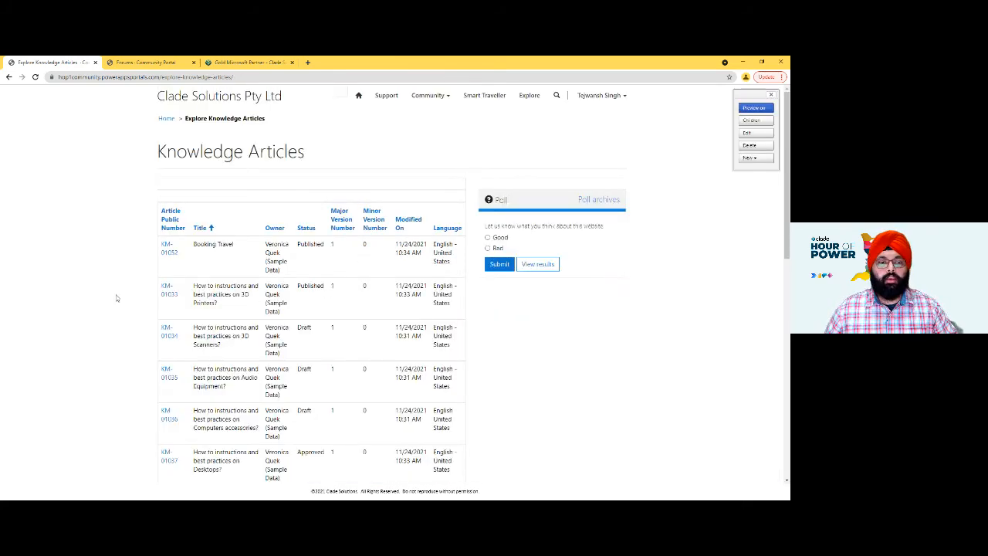
- Return to the Portal Management app and open the list of web pages in its Content section
key("alt+Tab")
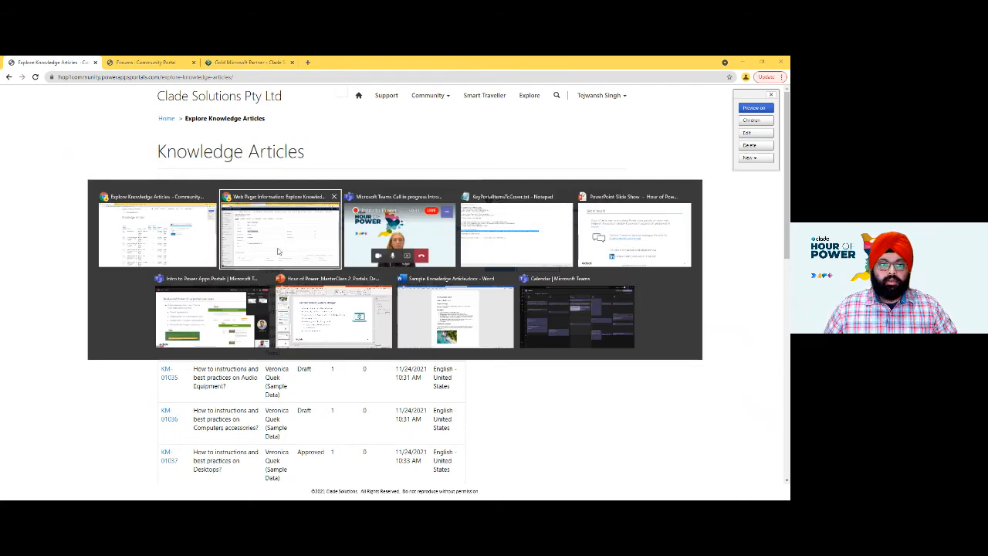
left_click(284, 250)
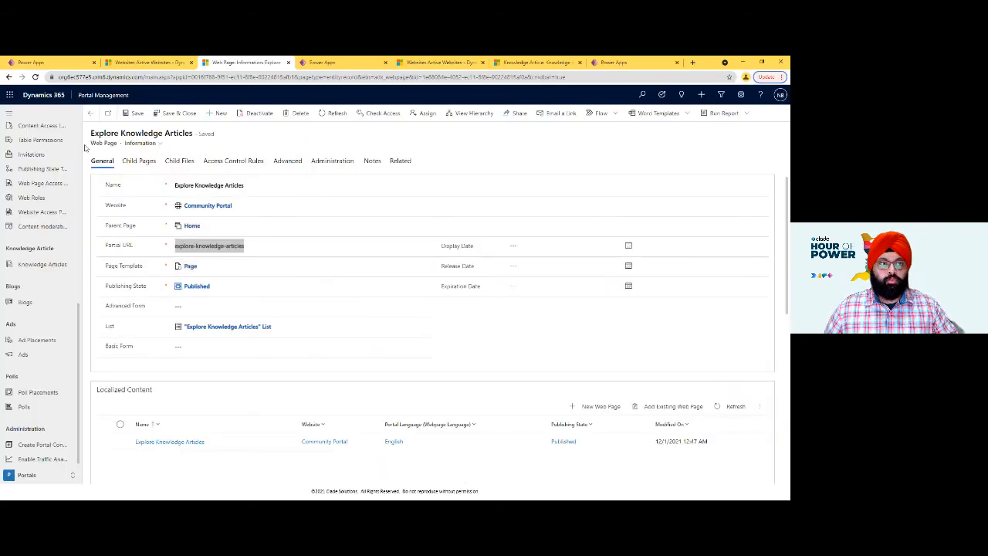
left_click(62, 62)
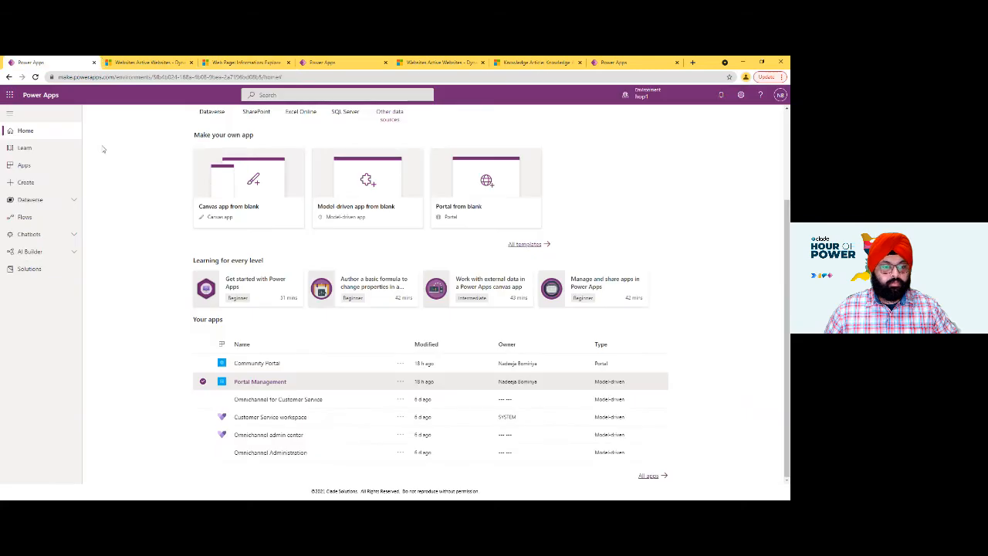
left_click(259, 63)
scroll(42, 278, "up", 1)
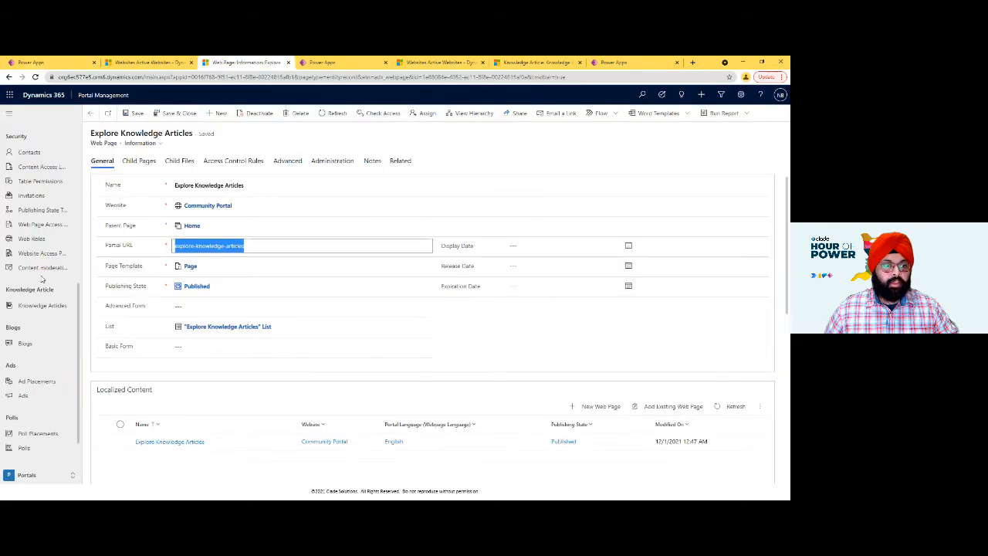
scroll(43, 279, "up", 5)
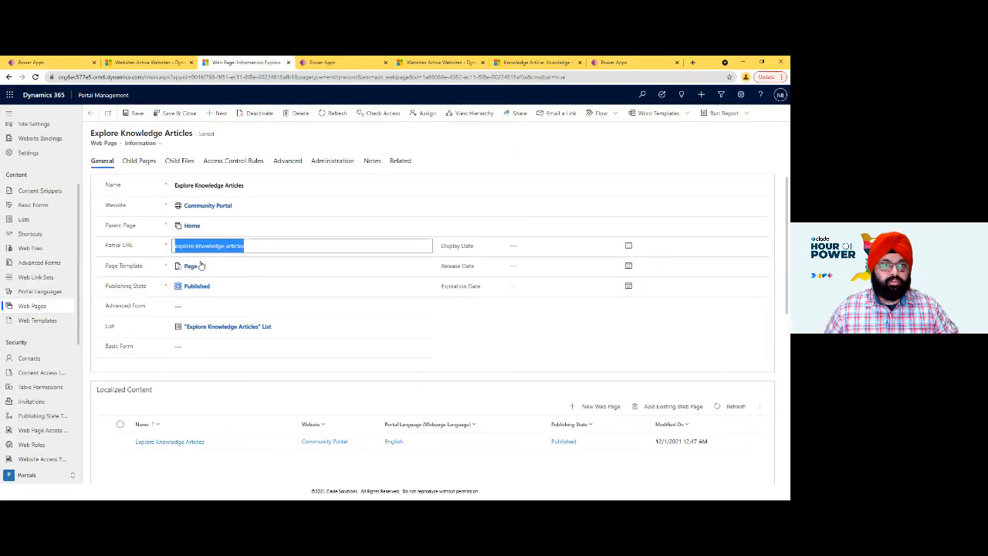
left_click(31, 307)
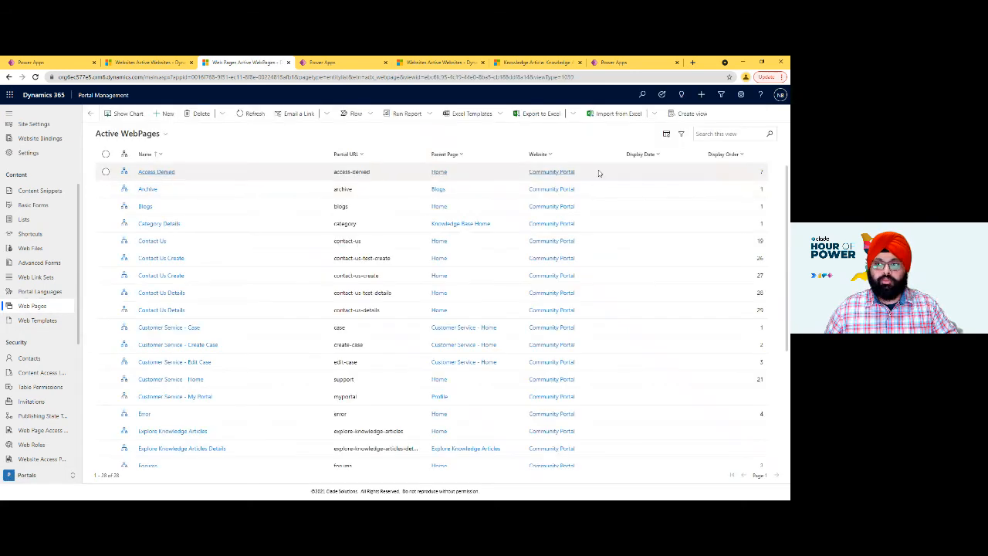
- Search the web pages for "Explore", open the Explore Knowledge Articles page and go to its linked list record
left_click(718, 139)
type("Explo")
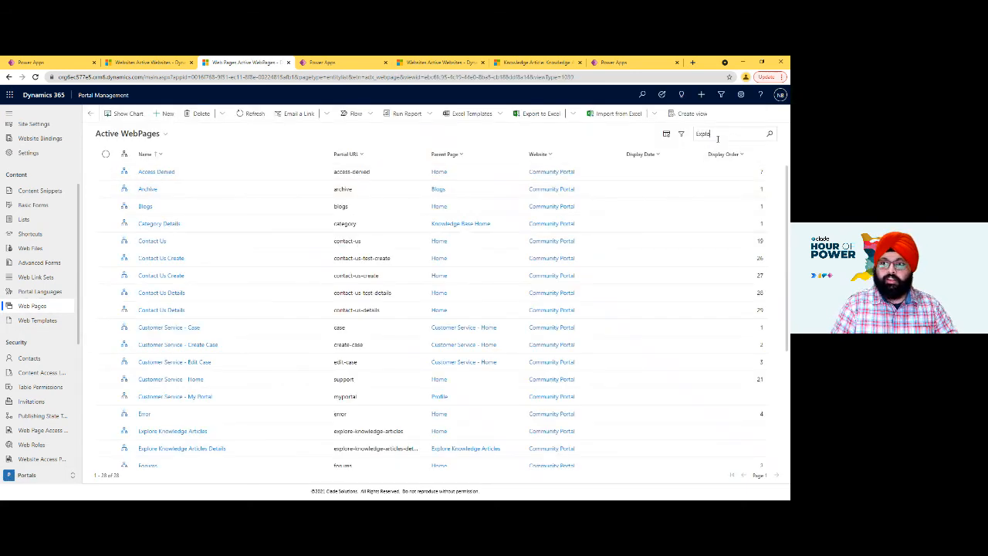
type("re")
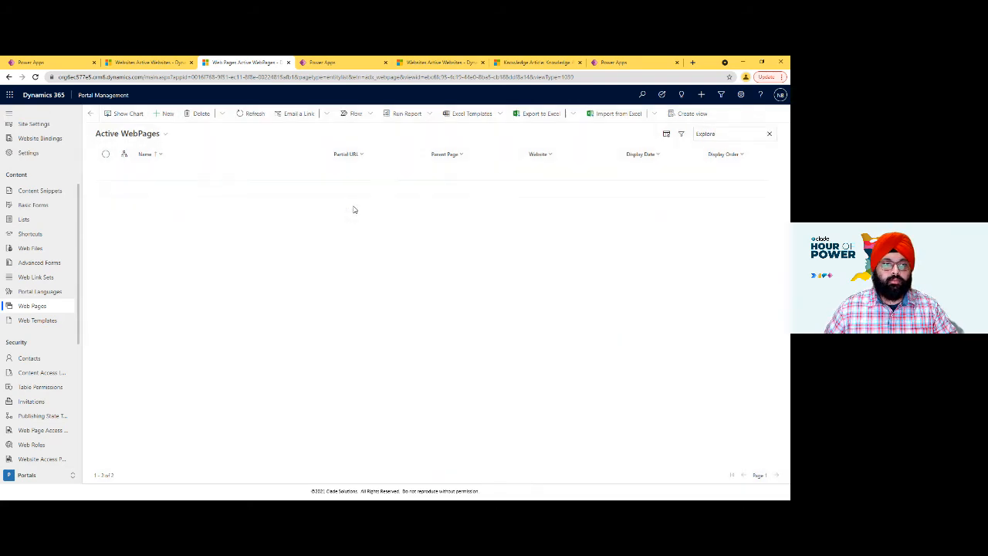
left_click(198, 174)
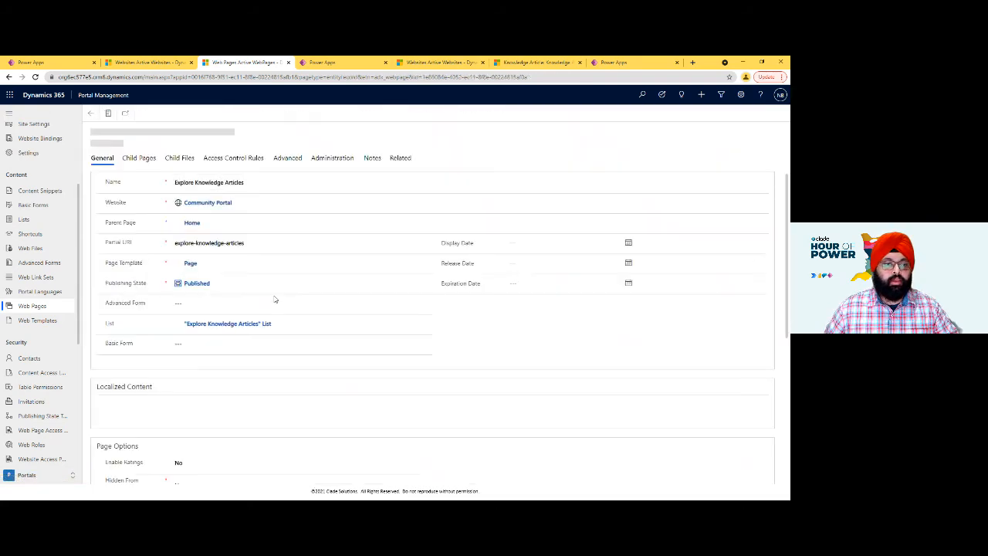
left_click_drag(104, 327, 122, 328)
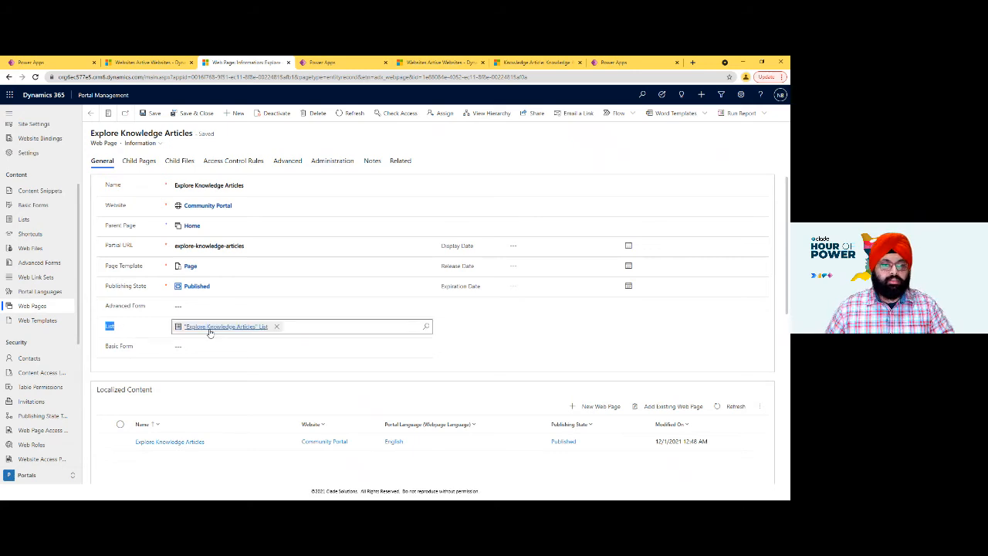
left_click(209, 330)
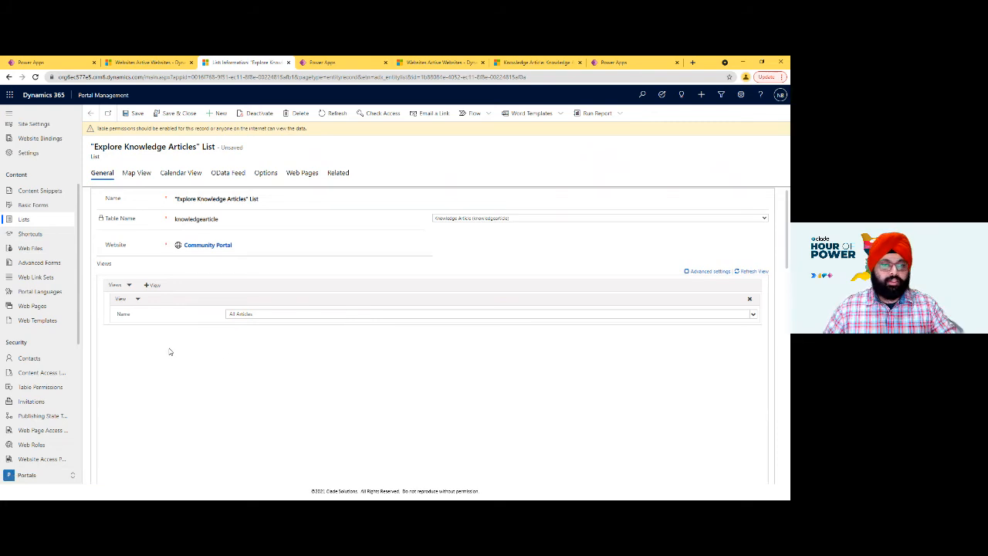
- Set the page size of the "Explore Knowledge Articles" list to 20
scroll(169, 352, "down", 5)
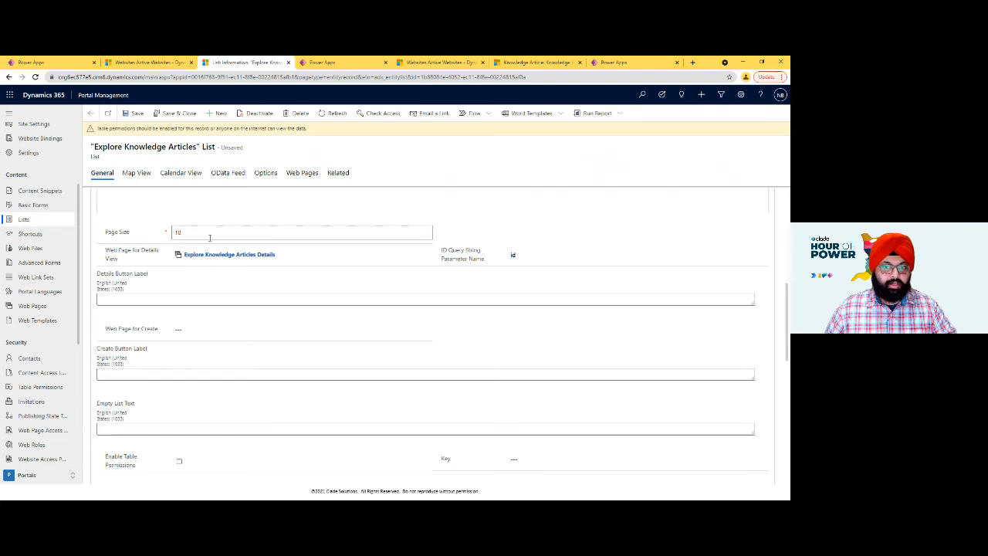
left_click_drag(215, 235, 57, 236)
type("2")
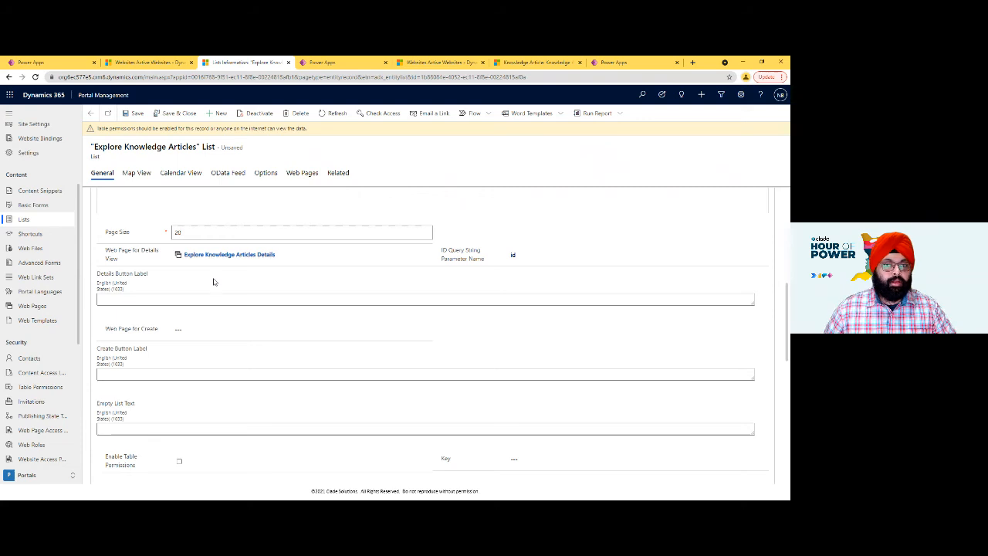
- Enable search on the list with the placeholder text "Search for Knowledge Articles" and save the record
scroll(196, 286, "down", 3)
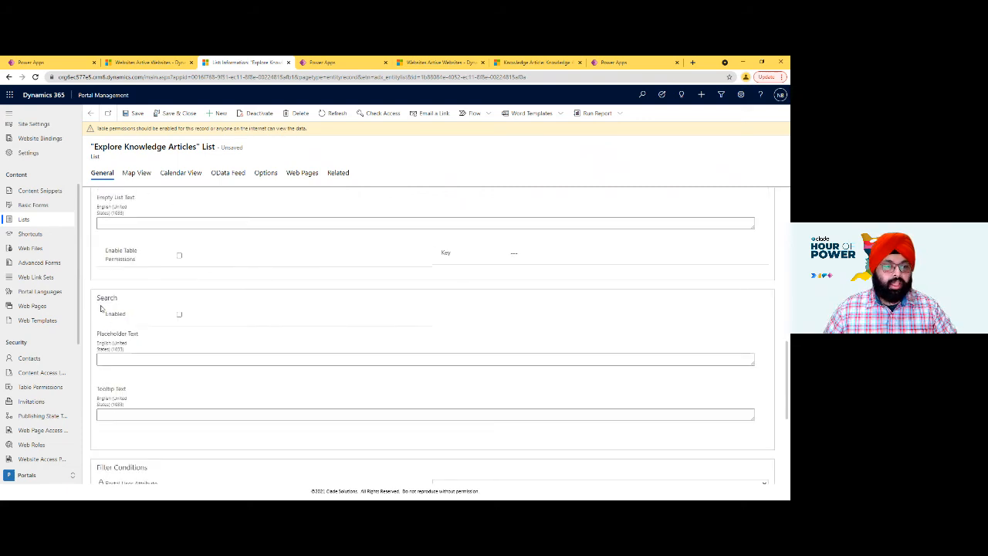
double_click(101, 297)
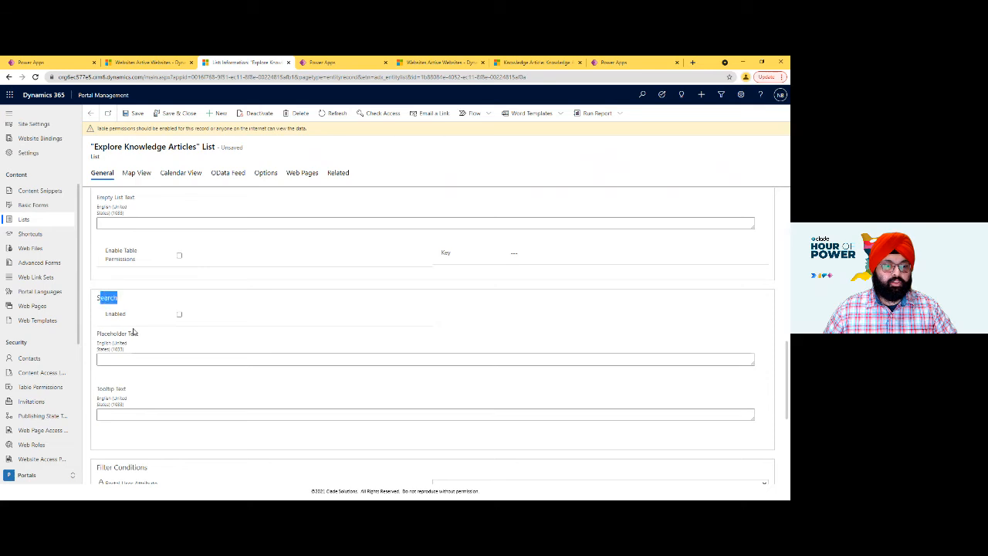
left_click(180, 314)
left_click(166, 357)
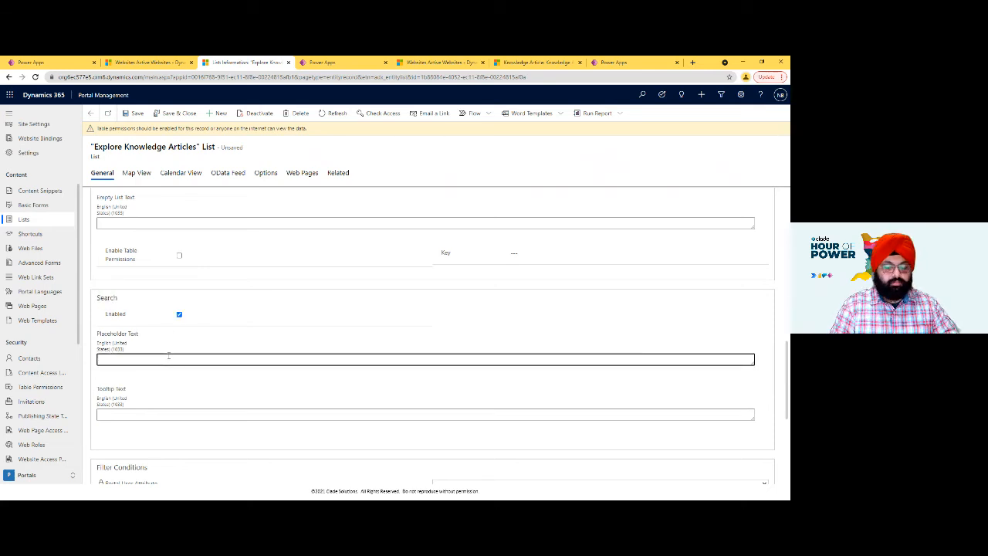
type("Search for Knowledge Articles")
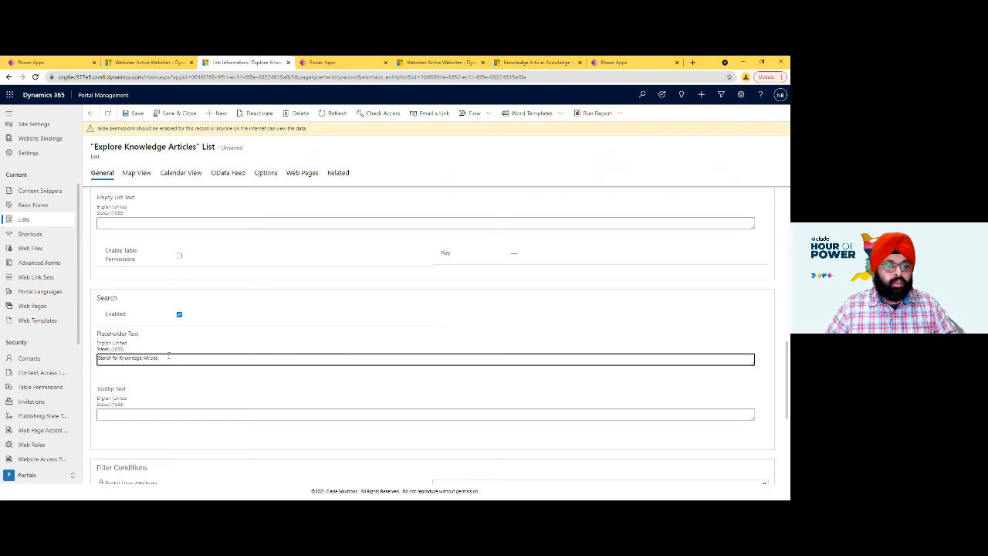
scroll(168, 356, "down", 2)
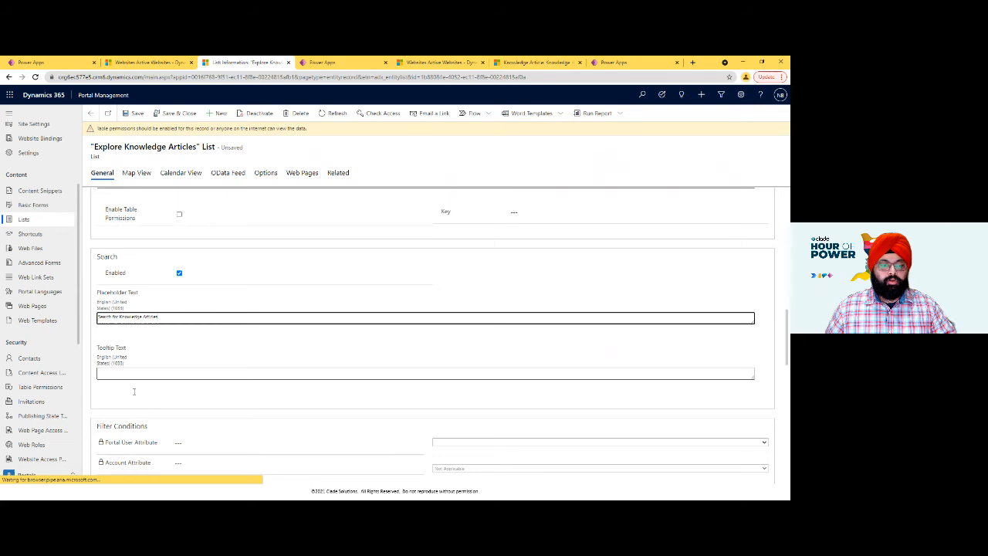
left_click(125, 115)
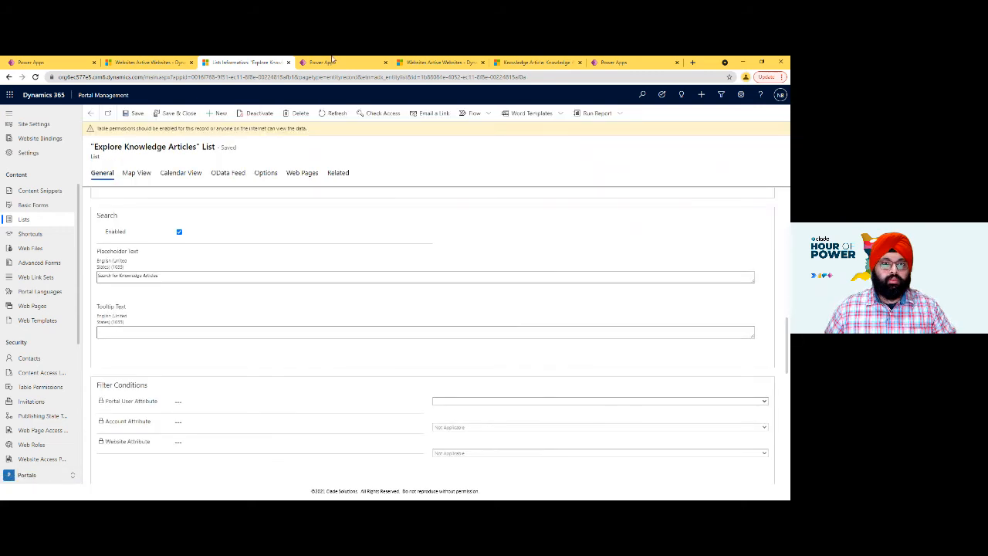
- Sync the portal configuration in the Power Apps studio and reload the live Knowledge Articles page
left_click(334, 62)
left_click(684, 113)
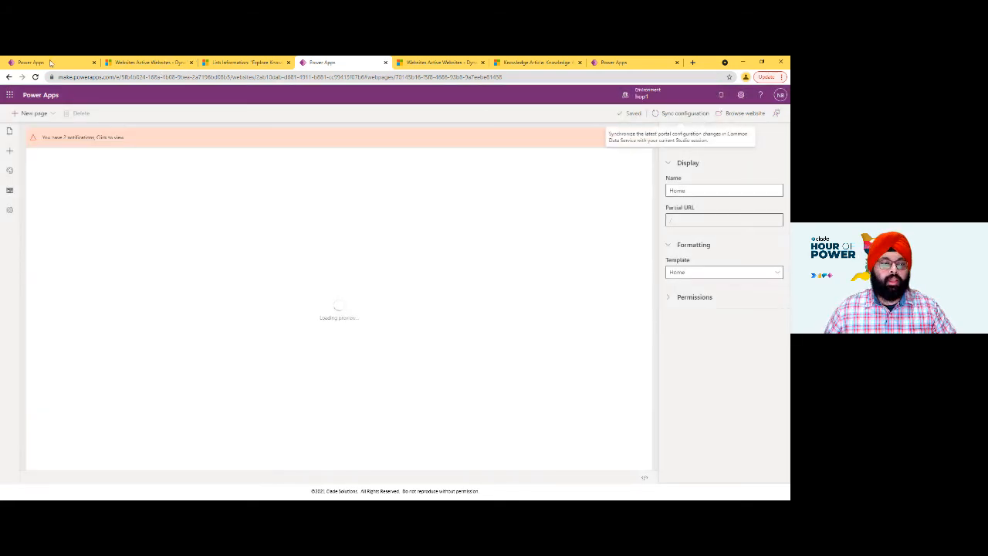
key("alt+Tab")
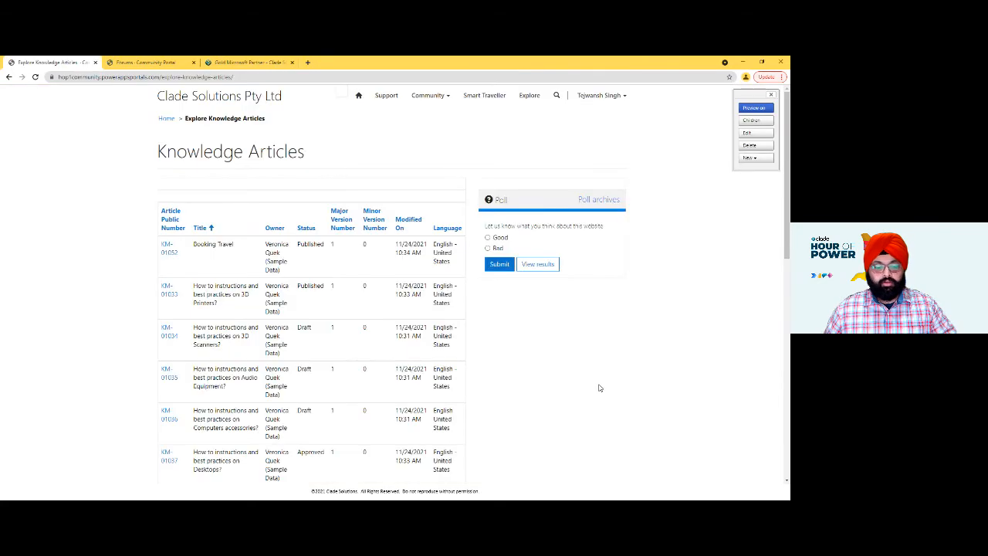
key("F5")
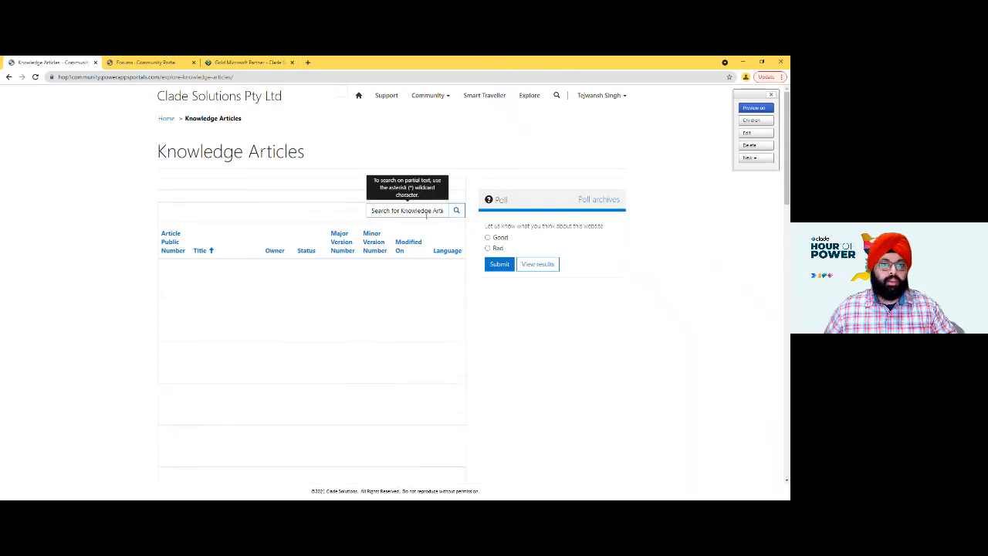
- Search the live knowledge article list for "Booking", followed by a wildcard search for "*travel"
left_click(410, 215)
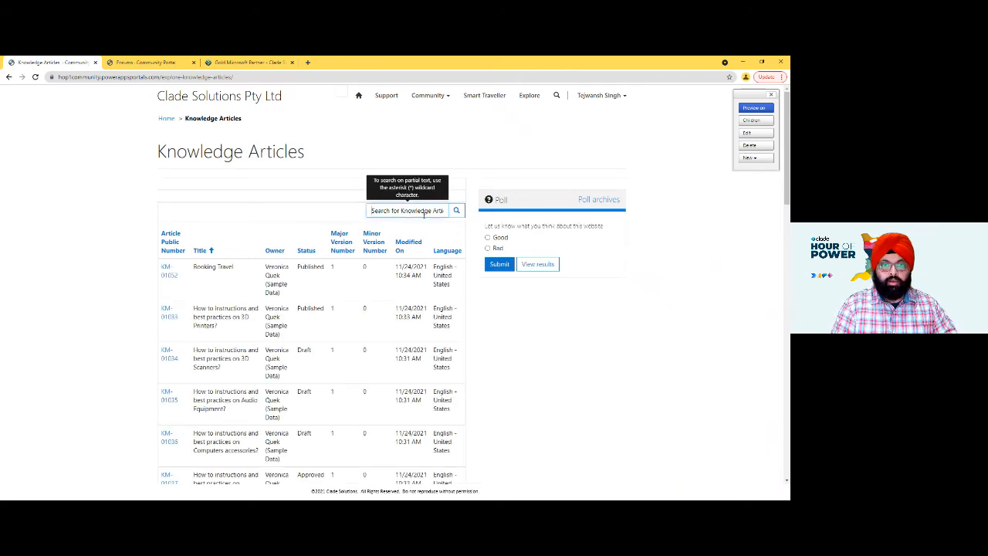
type("Book")
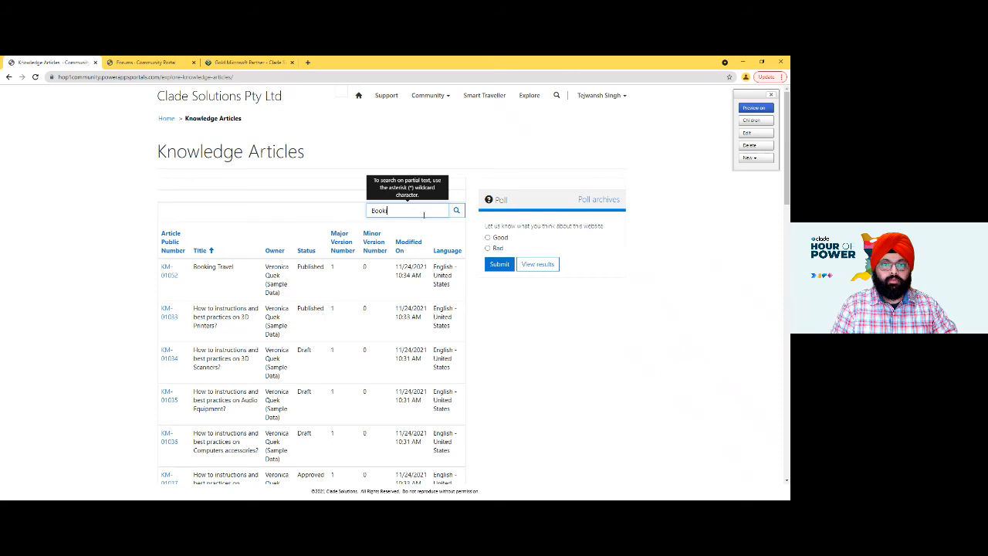
type("ing")
key("Return")
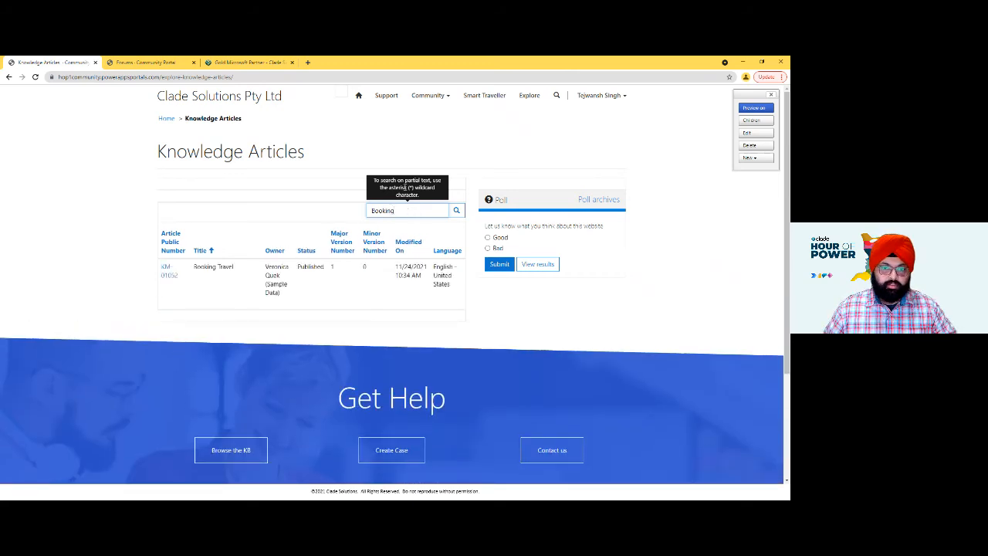
double_click(411, 211)
type("*")
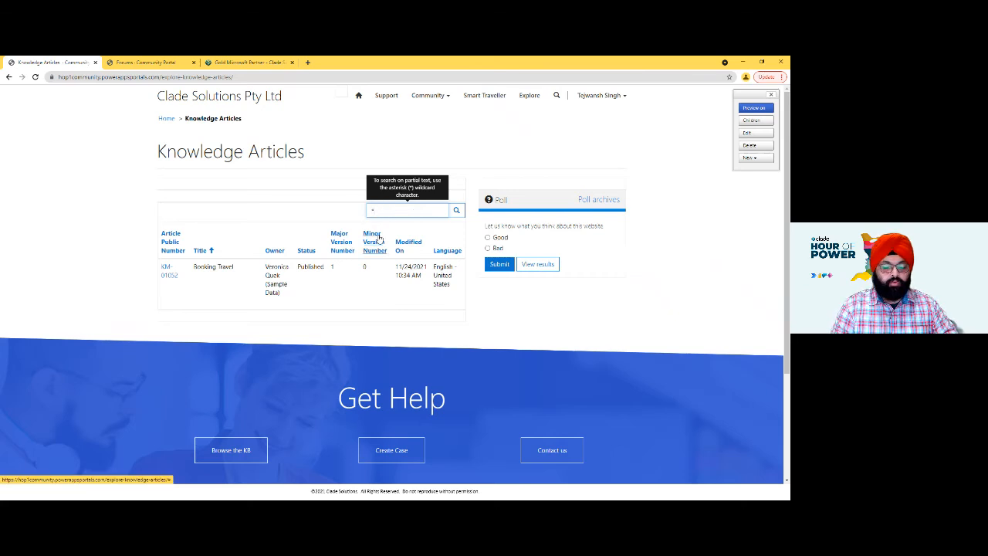
type("travel")
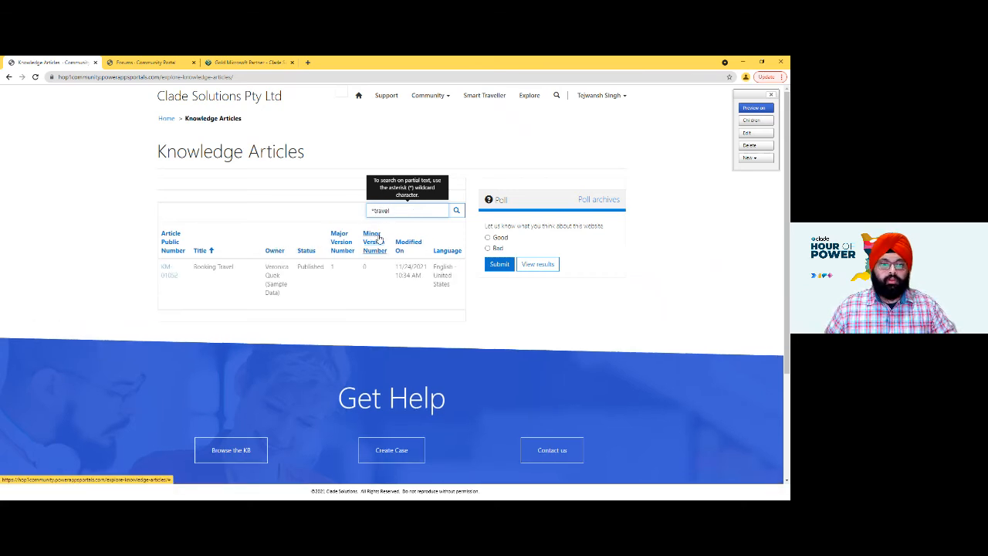
- Search the live knowledge article list for "*3" and look through the matching articles
double_click(396, 210)
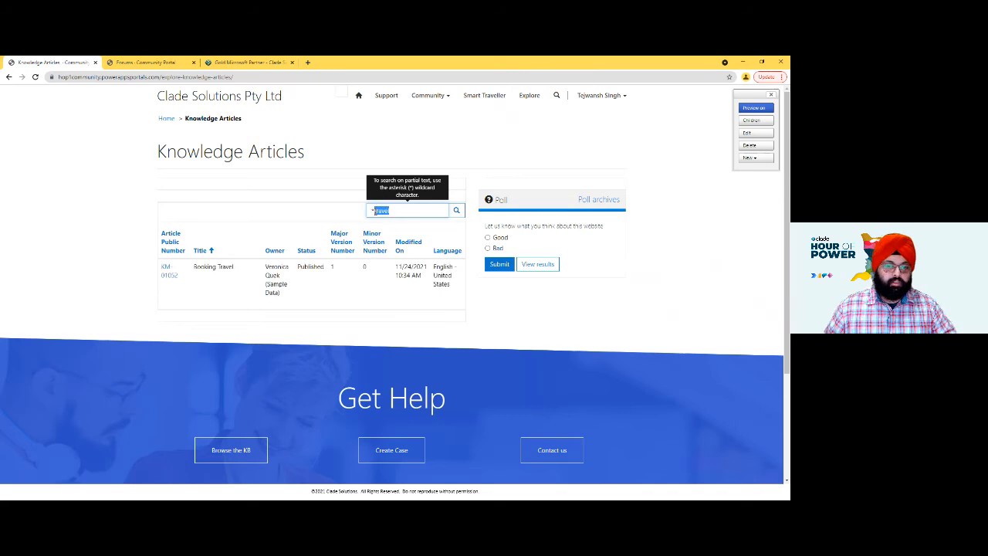
type("b")
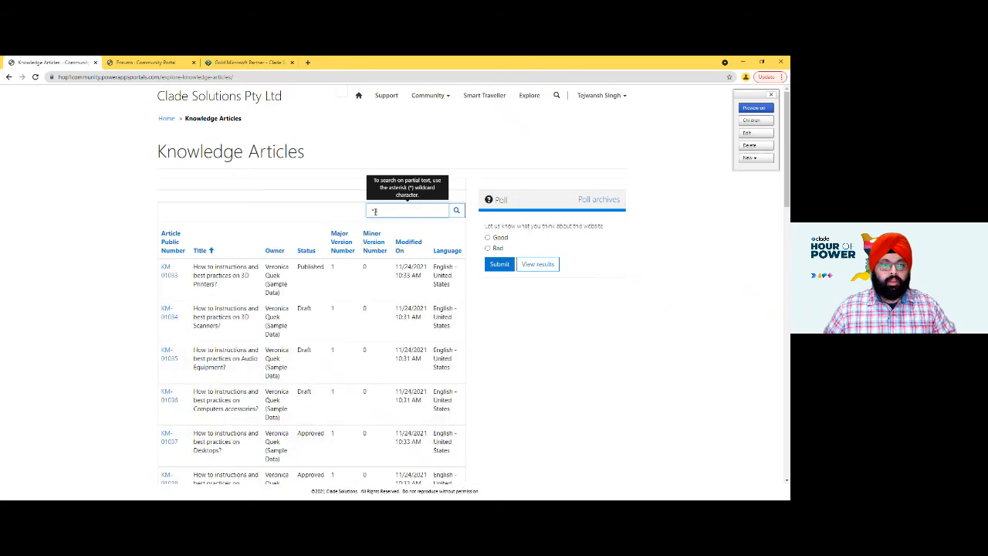
scroll(259, 386, "down", 1)
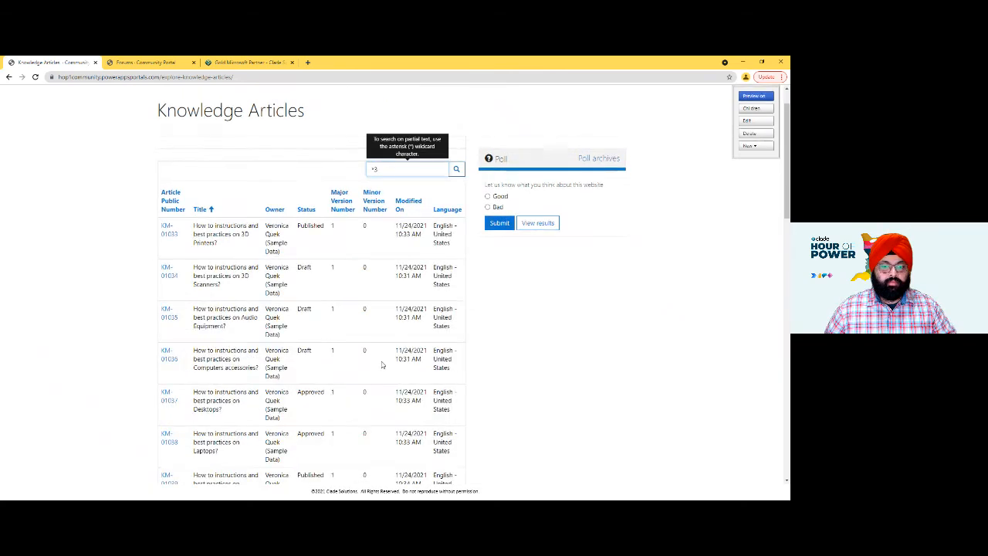
scroll(226, 399, "down", 5)
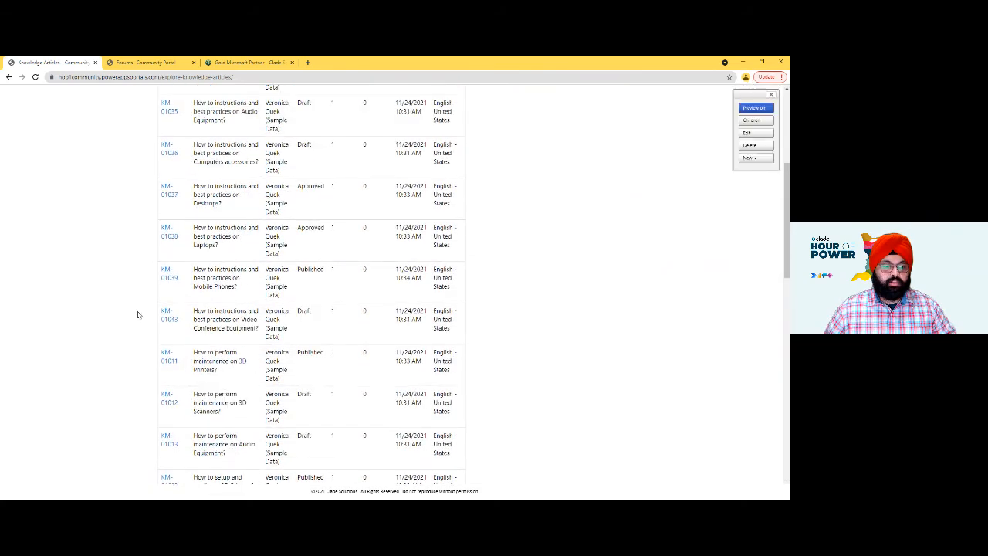
scroll(174, 350, "up", 6)
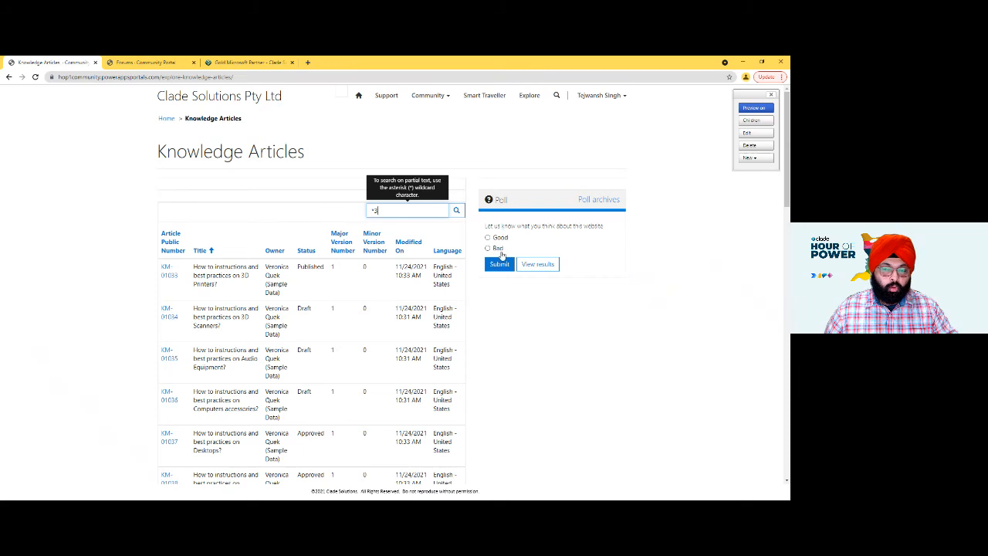
- Switch to the Portal Management app, open the Good or Bad Question poll and show its answer options
key("alt+Tab")
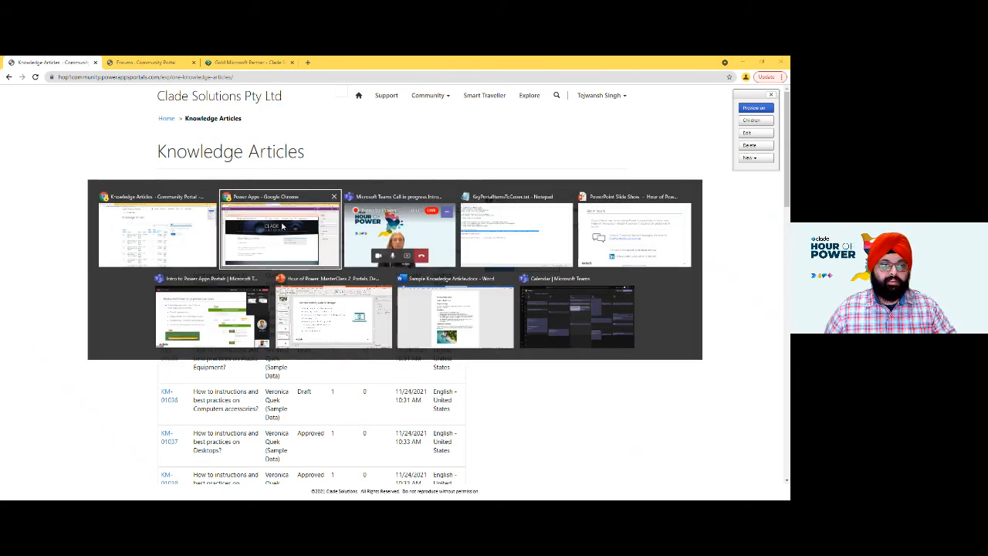
left_click(282, 226)
left_click(131, 62)
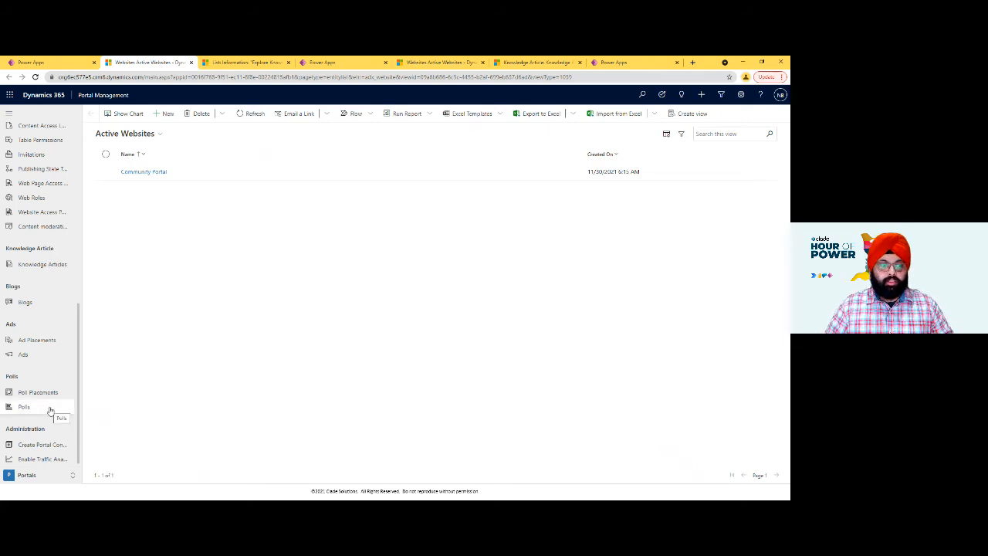
left_click(24, 407)
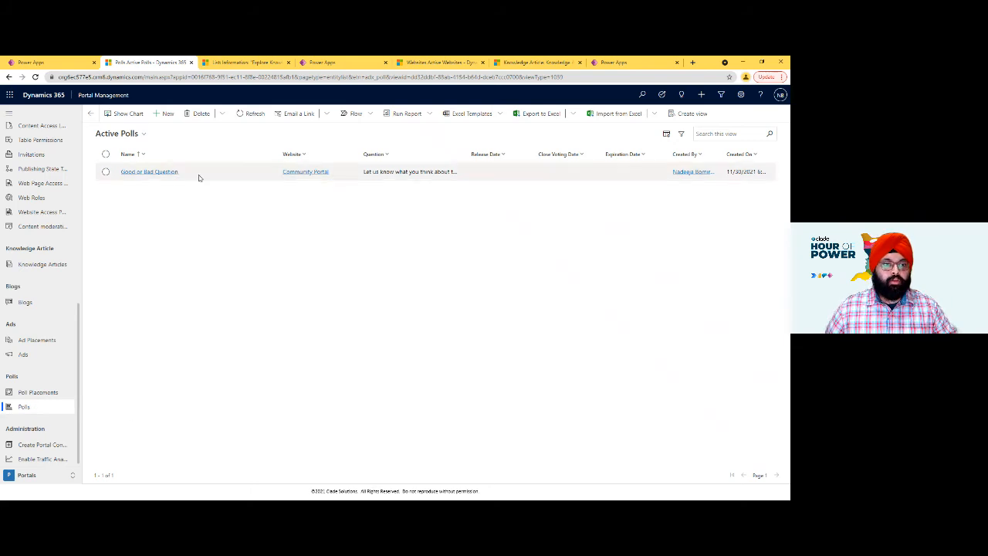
left_click(152, 172)
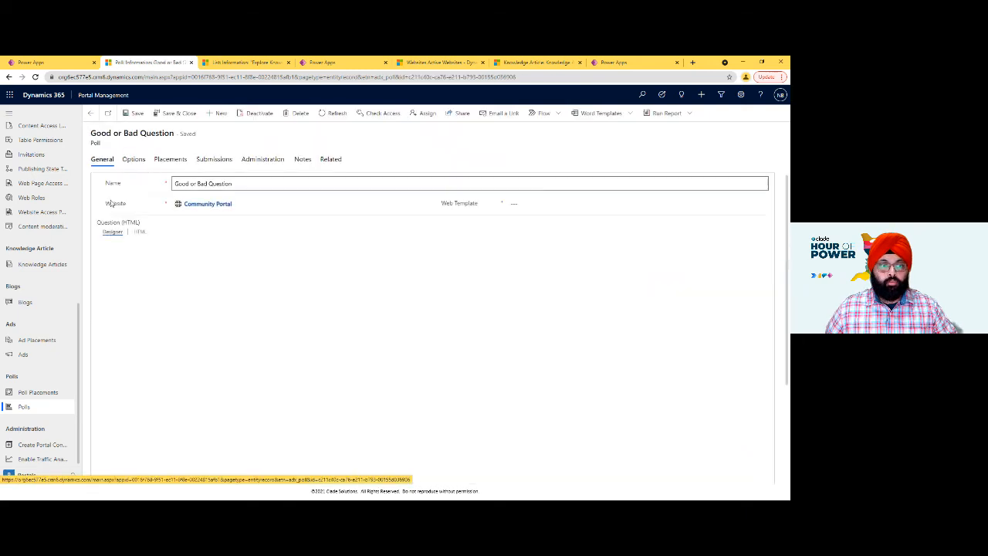
left_click_drag(230, 268, 104, 271)
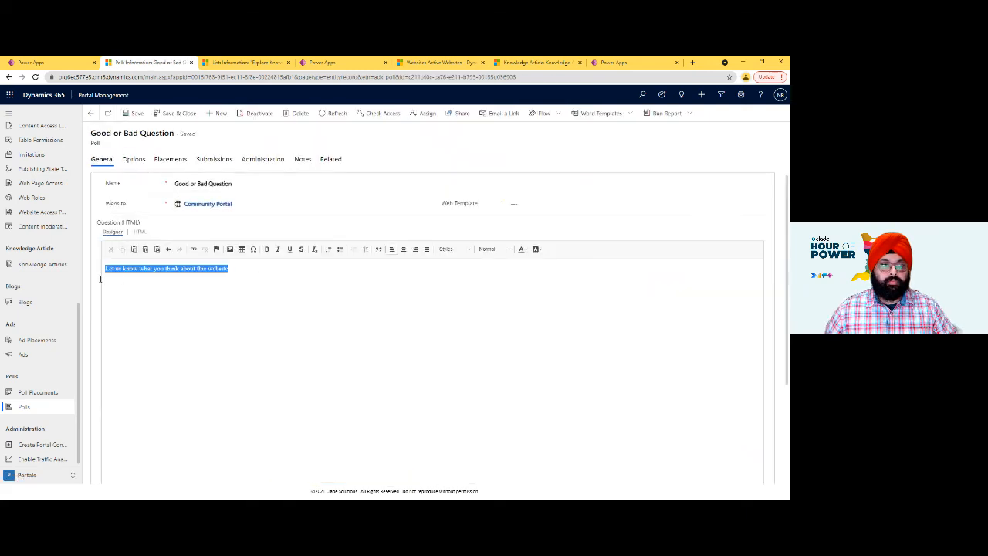
left_click(134, 160)
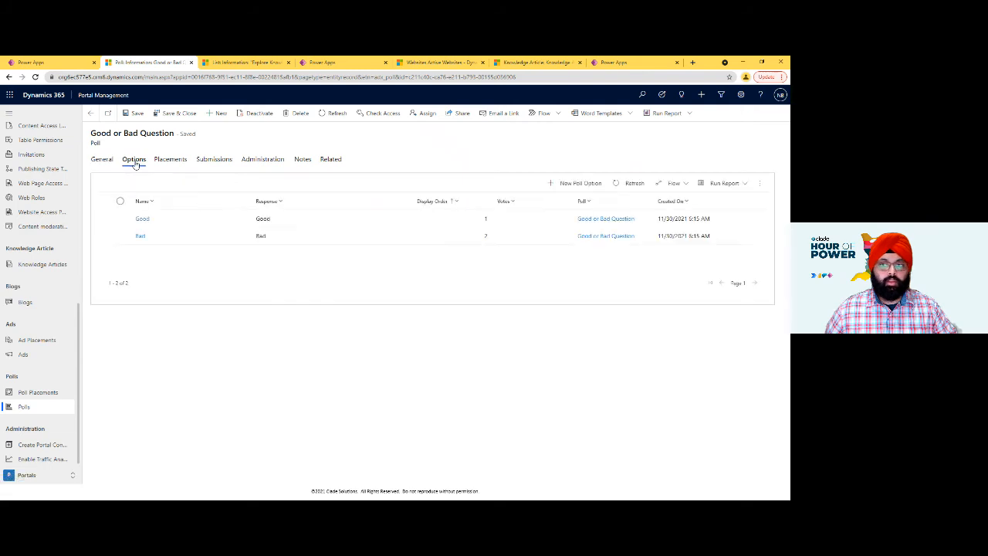
- Add a poll option named Medium with the response Medium and display order 3 to the Good or Bad Question poll, and save it
left_click(584, 185)
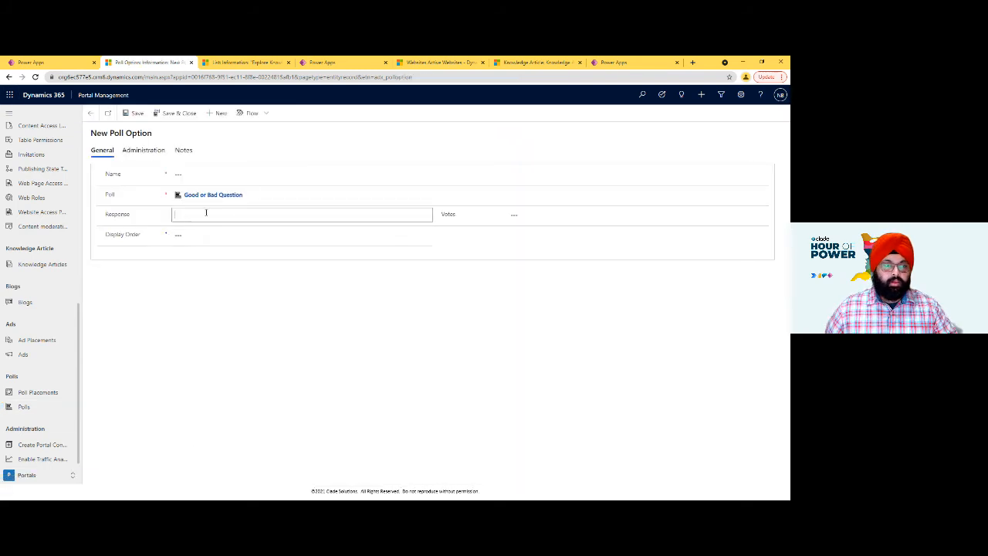
left_click(198, 176)
type("Mediu")
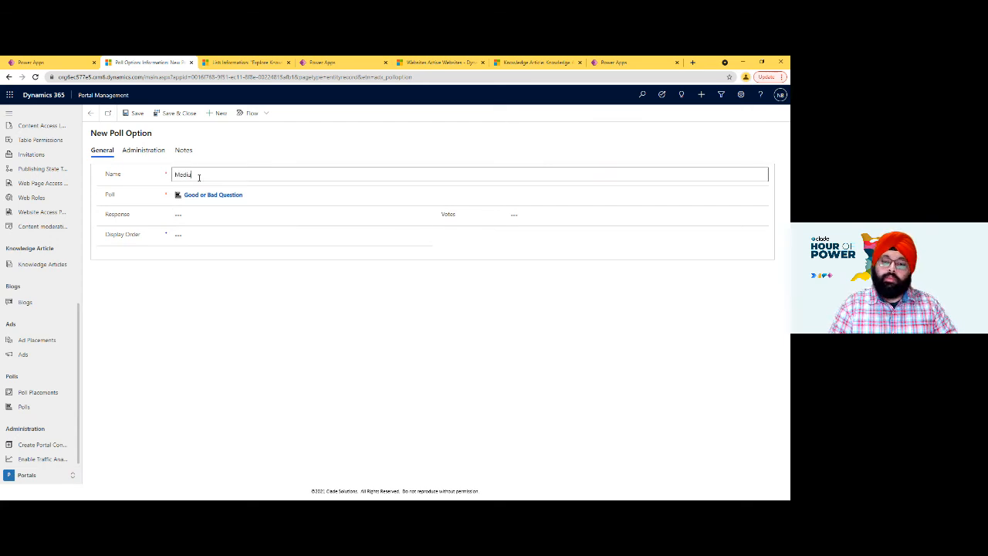
type("m")
left_click(201, 213)
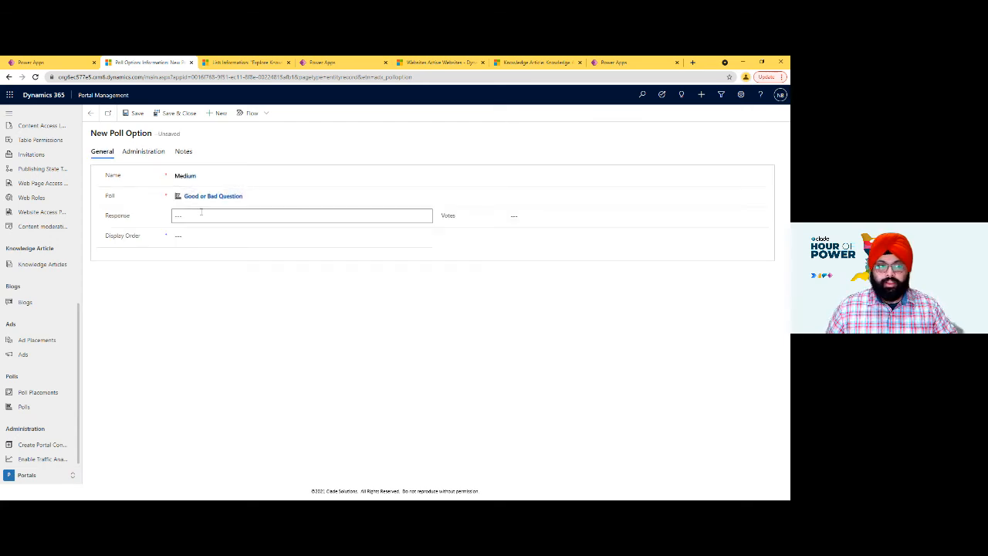
double_click(207, 176)
left_click(205, 215)
type("Medium")
left_click(200, 236)
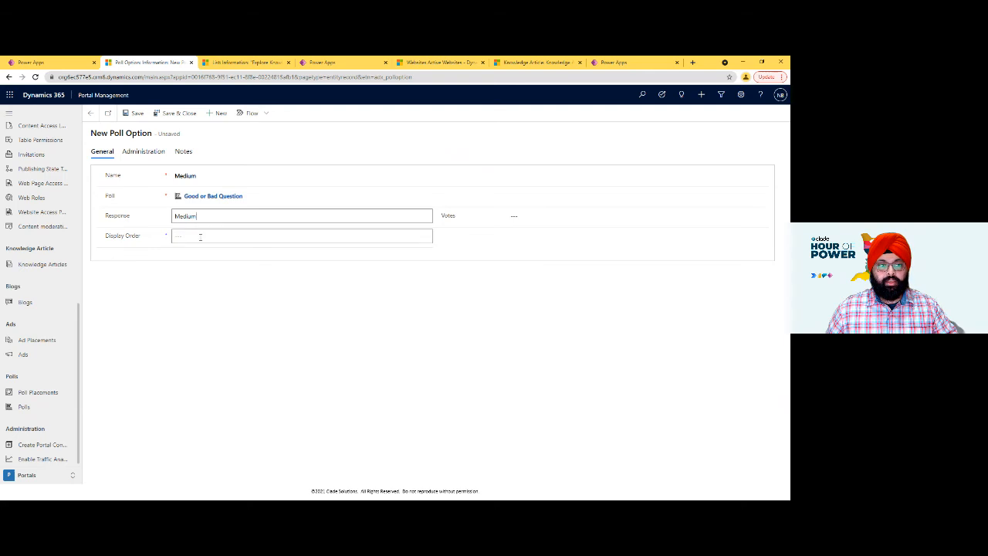
type("3")
left_click(177, 113)
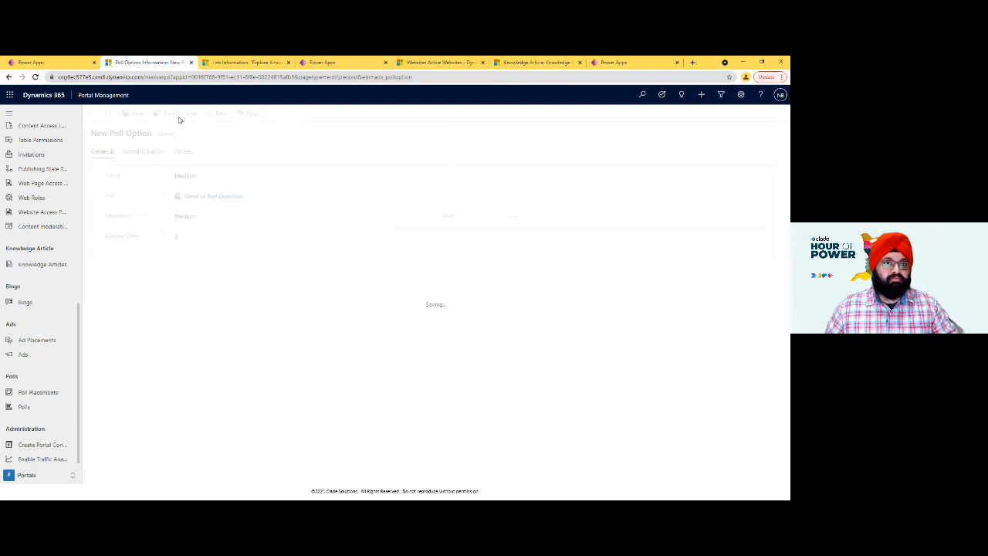
- Switch to the Power Apps studio, sync the configuration, and refresh the live Knowledge Articles page to load the updated poll
left_click(332, 61)
left_click(678, 114)
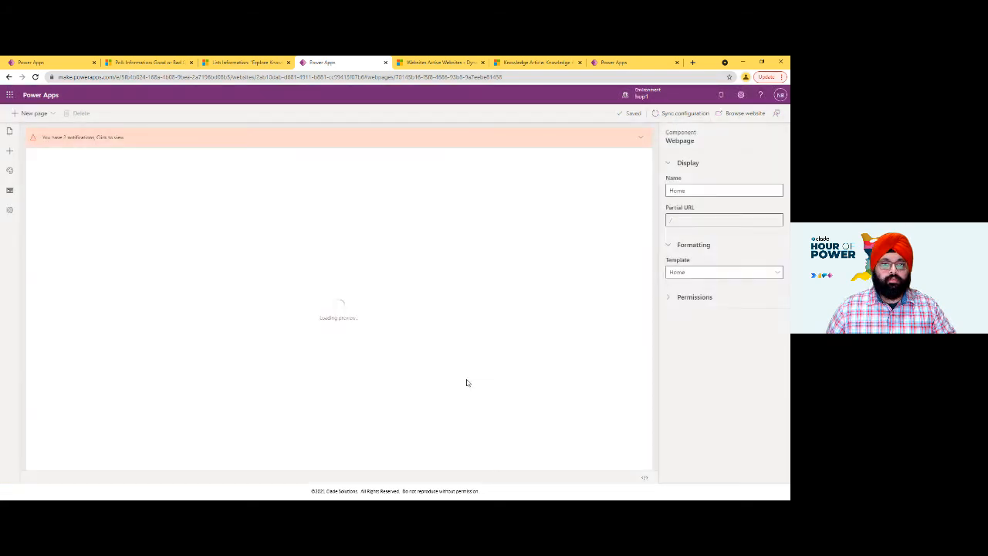
key("alt+Tab")
key("F5")
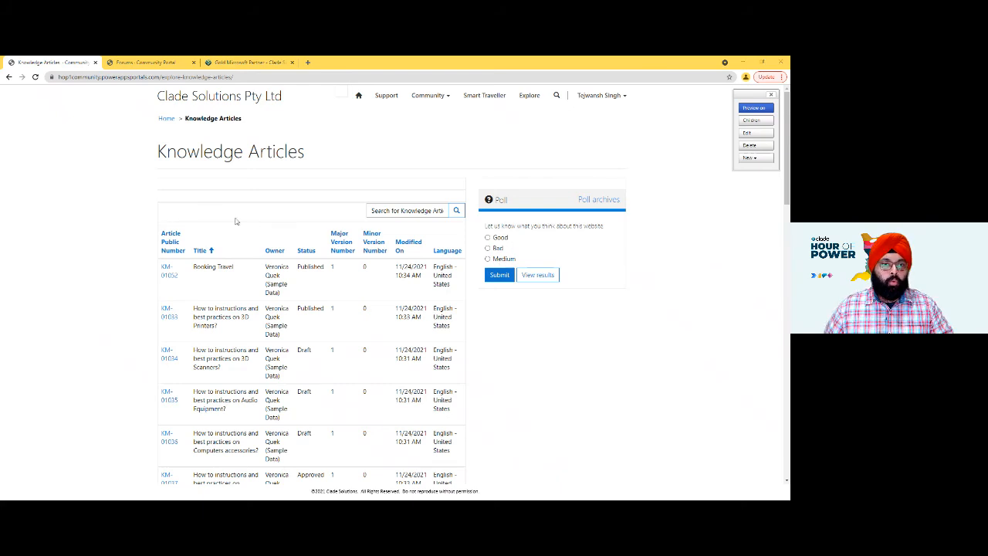
- Switch back to Portal Management and show the knowledge articles in the All Articles view
key("alt+Tab")
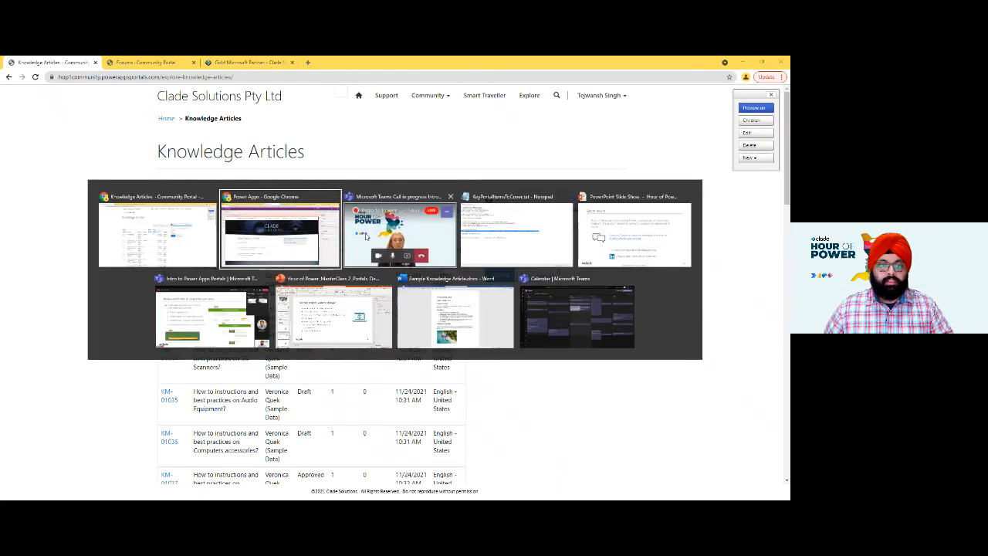
left_click(326, 242)
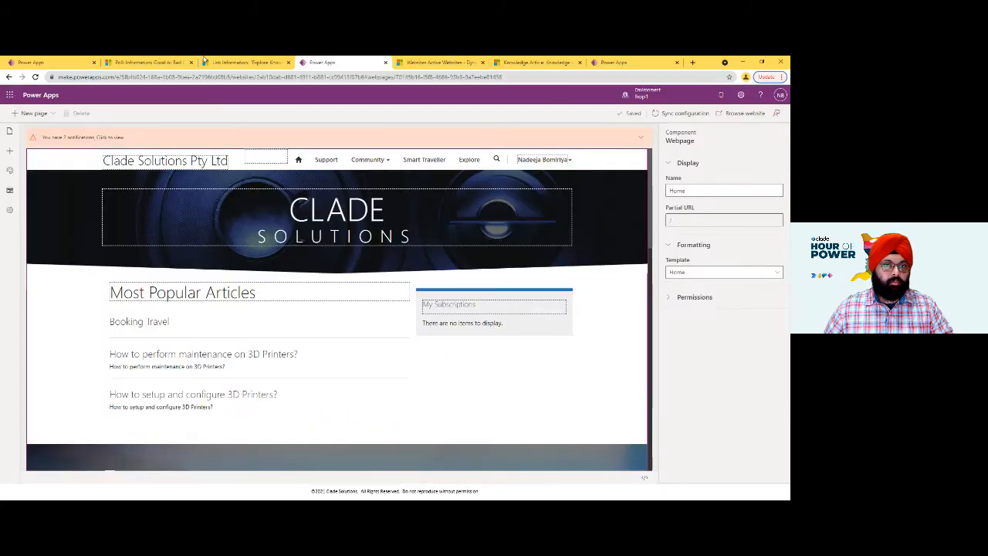
left_click(142, 62)
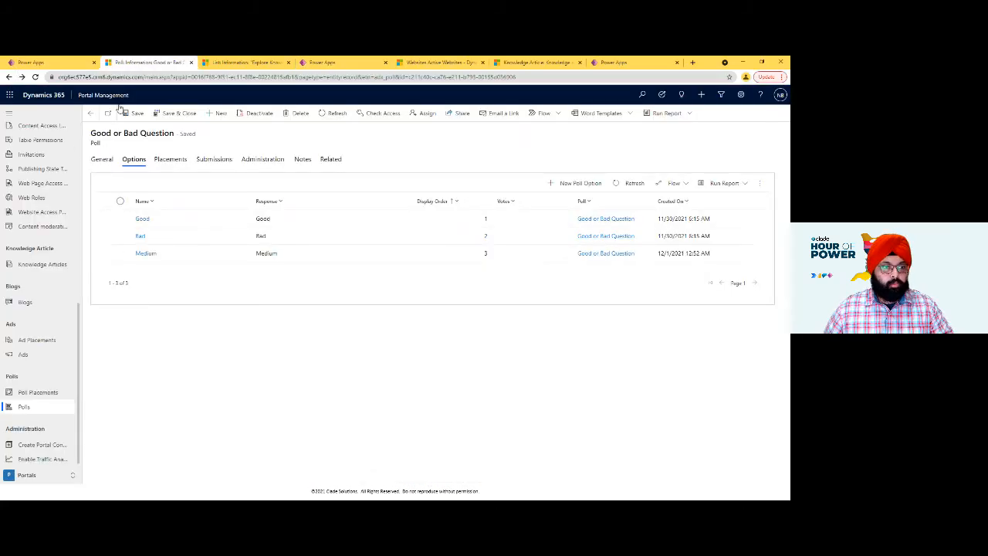
left_click(37, 268)
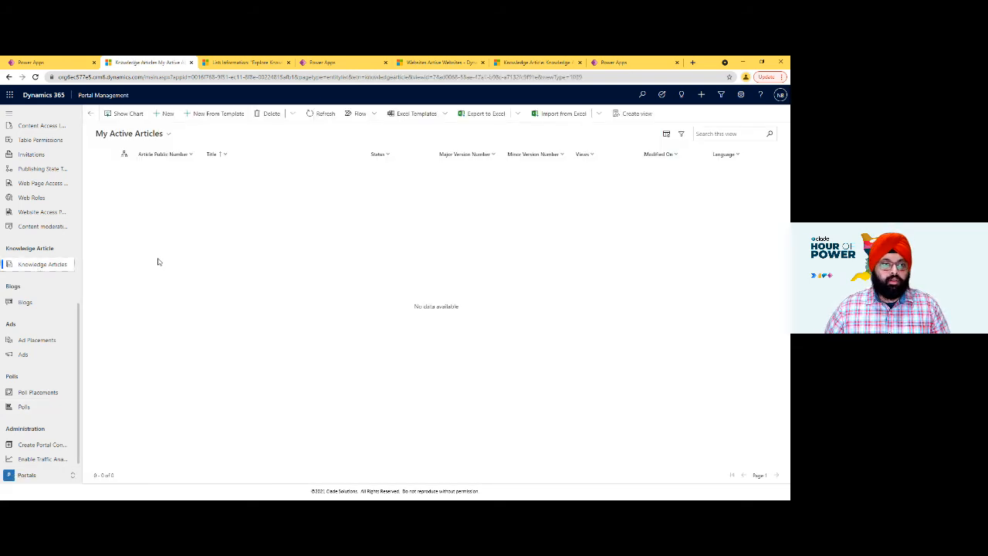
left_click(152, 135)
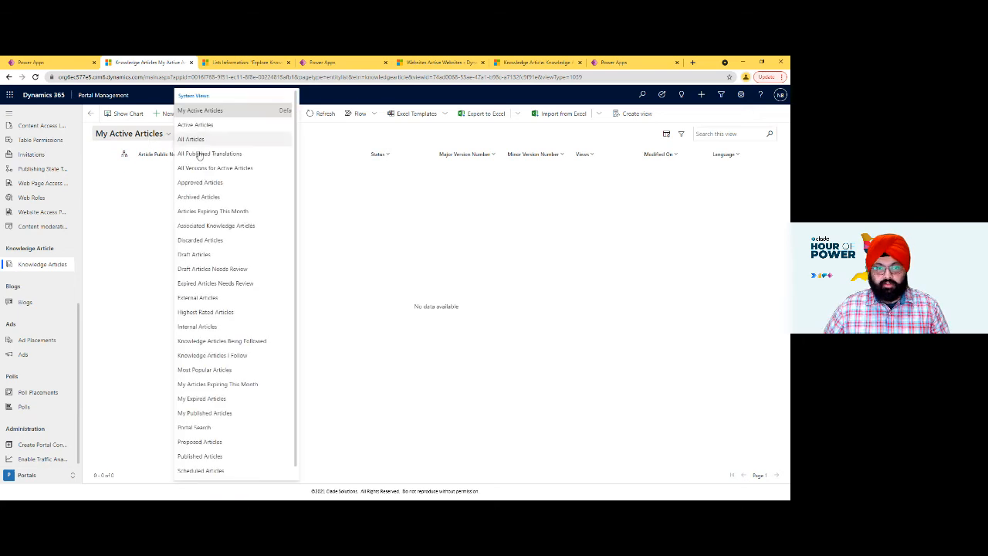
left_click(226, 139)
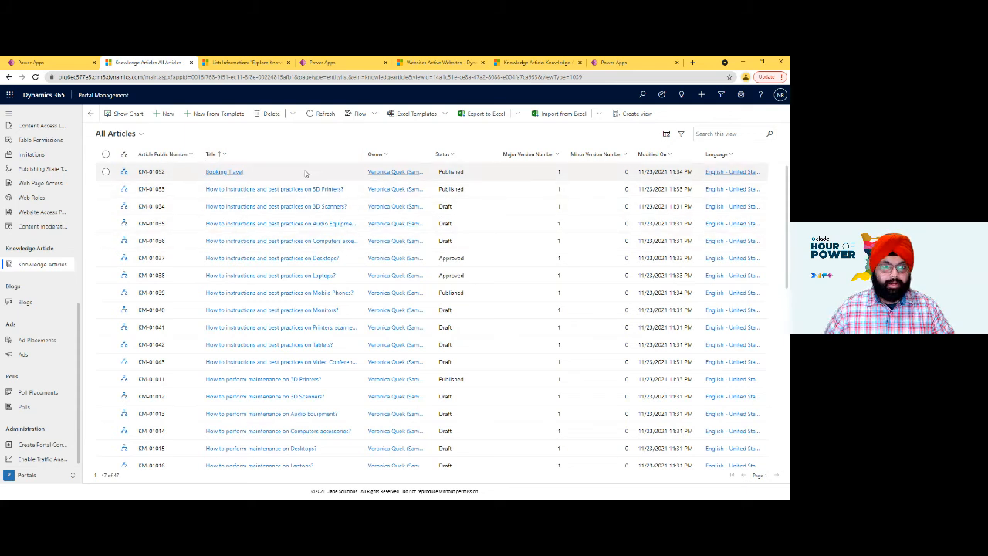
- Start a new knowledge article and title it "How to Book Travel"
left_click(161, 116)
left_click(195, 199)
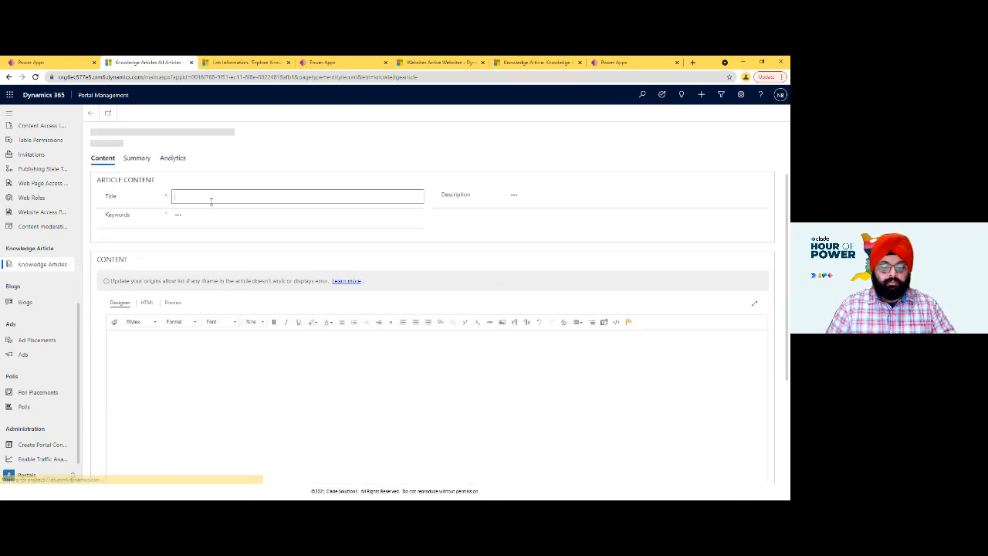
type("How")
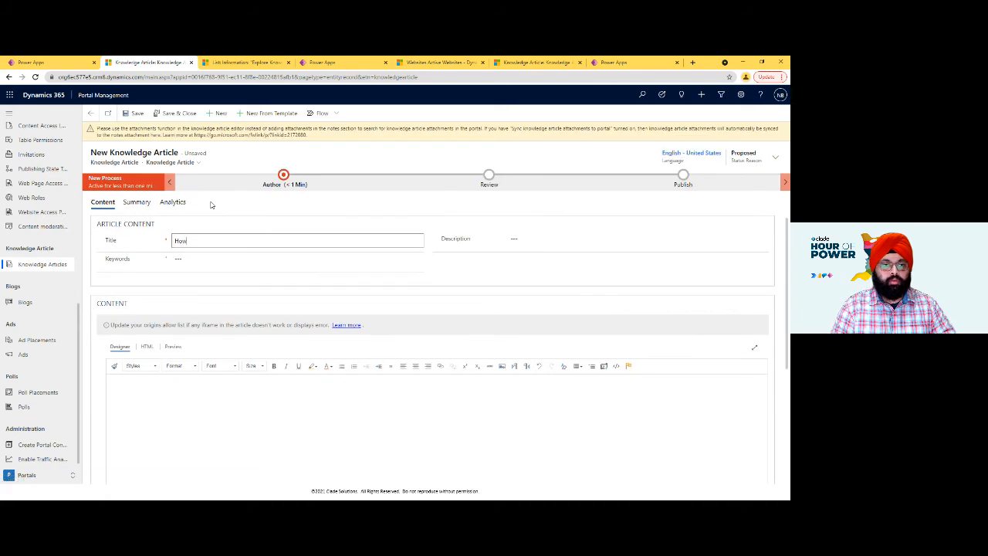
type(" to book")
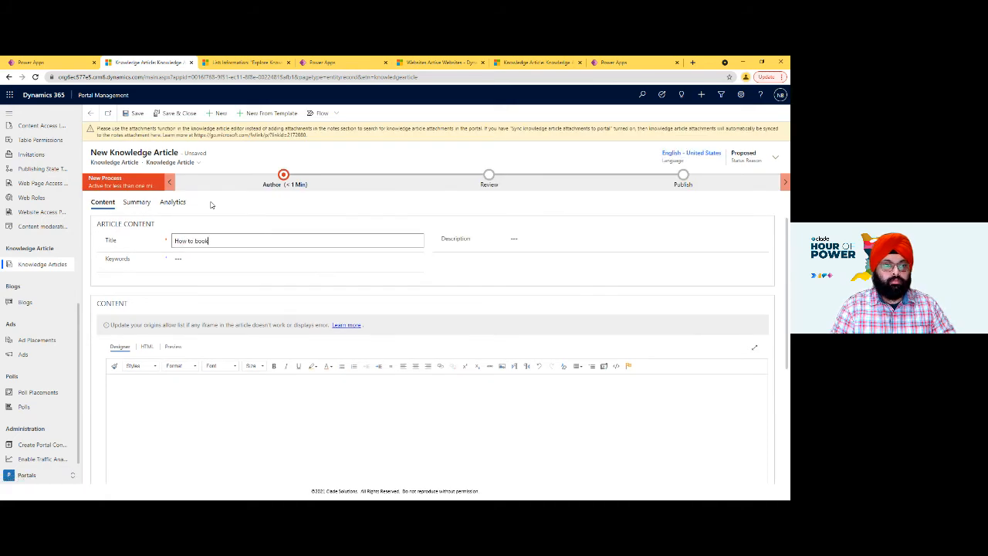
type(" Travel")
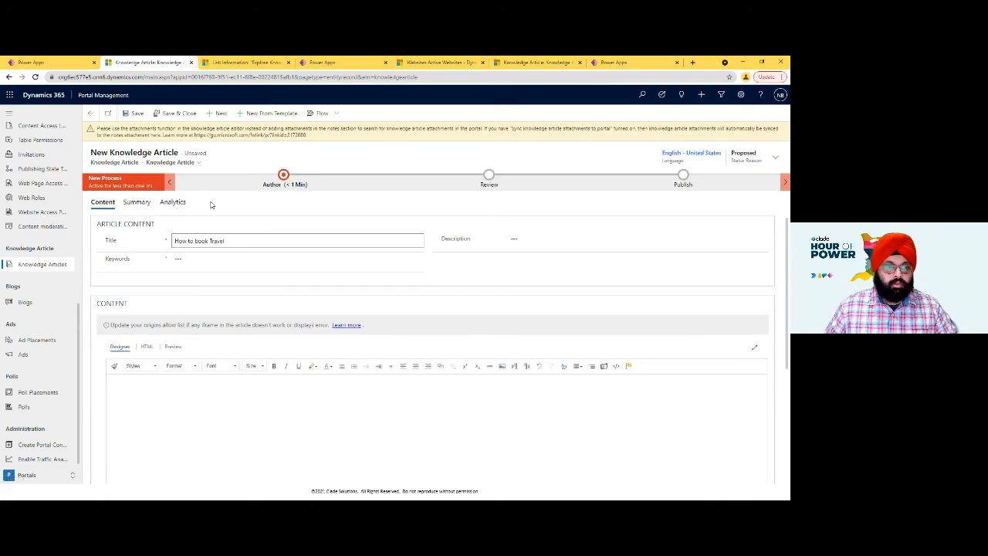
key("BackSpace")
type("B")
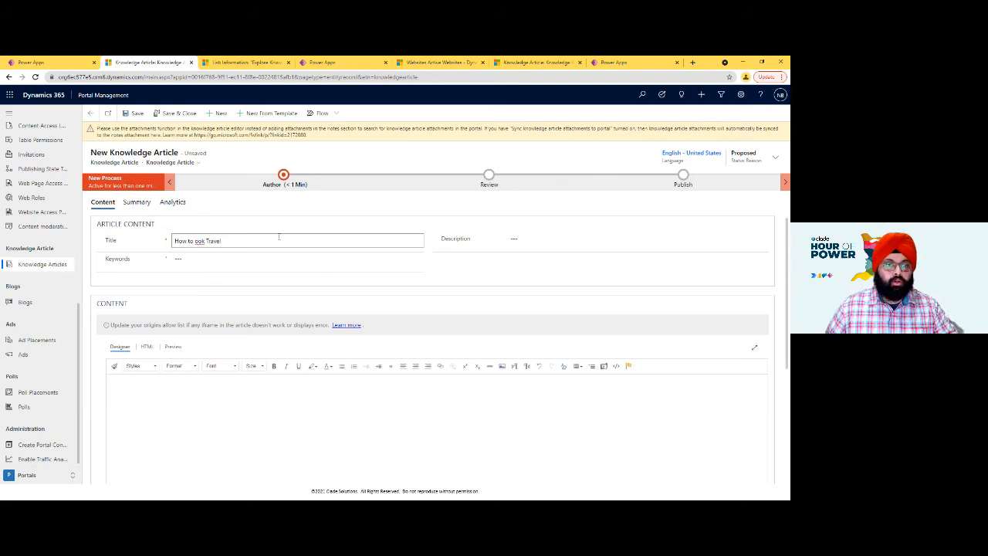
- Enter "book, travel, how to guide" as the new article's keywords
left_click(237, 262)
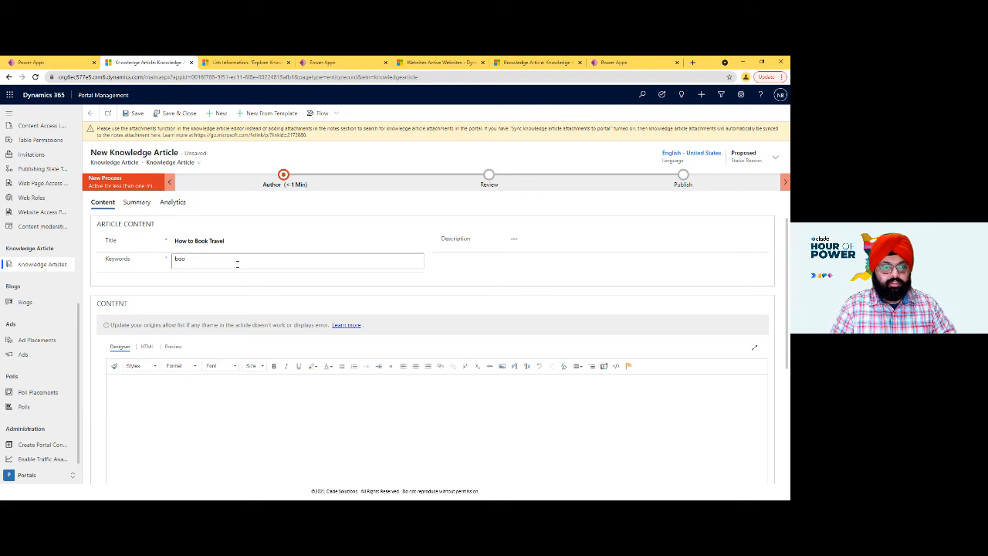
type("book, travel")
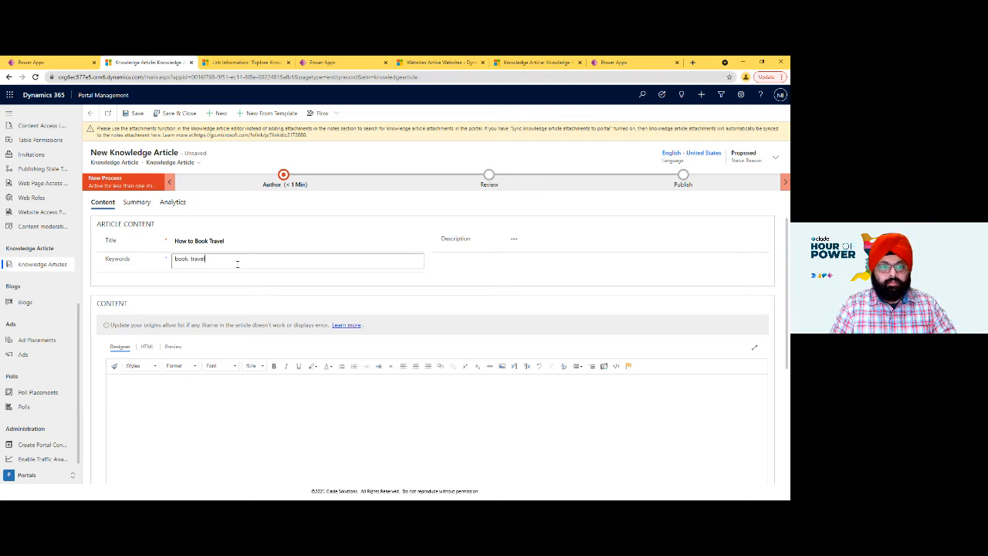
type(", boo")
key("BackSpace")
key("BackSpace")
key("BackSpace")
key("BackSpace")
key("BackSpace")
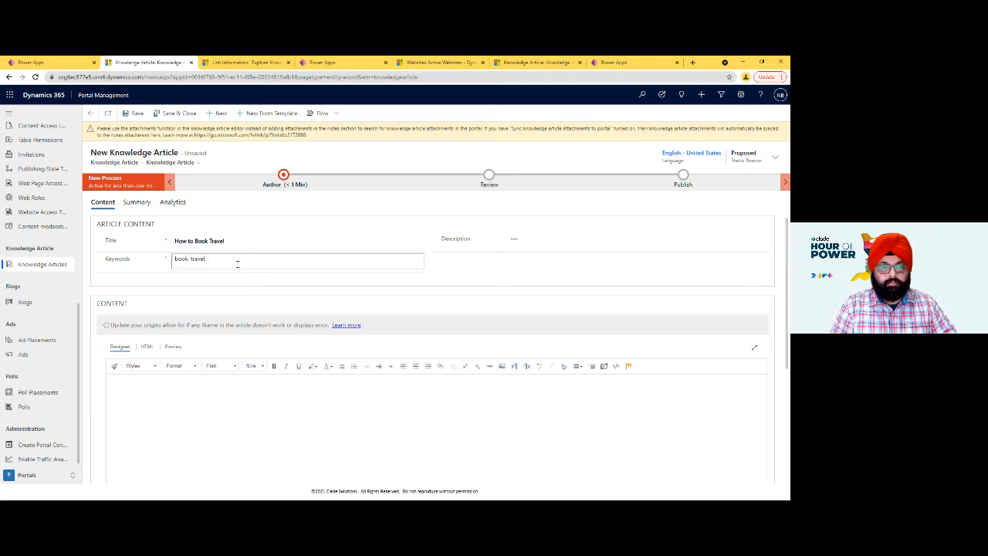
type("how to guide")
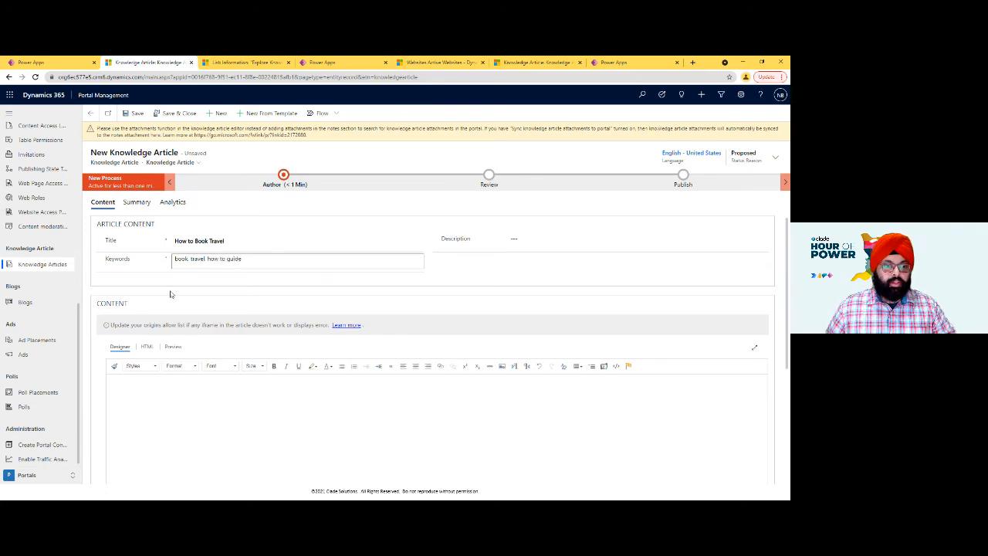
- Copy the text and picture from "Guide to Book Travel" onward in the Sample Knowledge Article Word document into the article content, and save the article
scroll(171, 297, "down", 3)
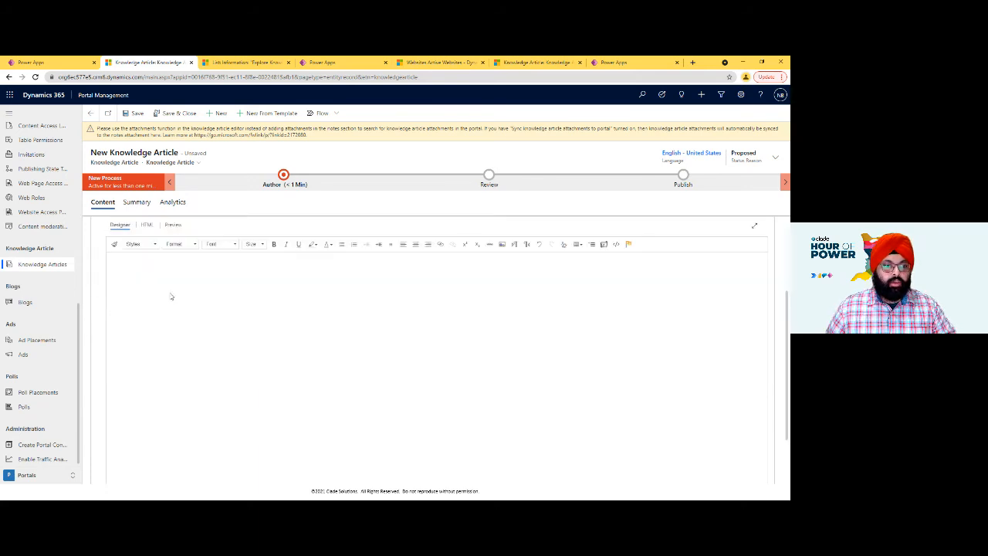
left_click(243, 337)
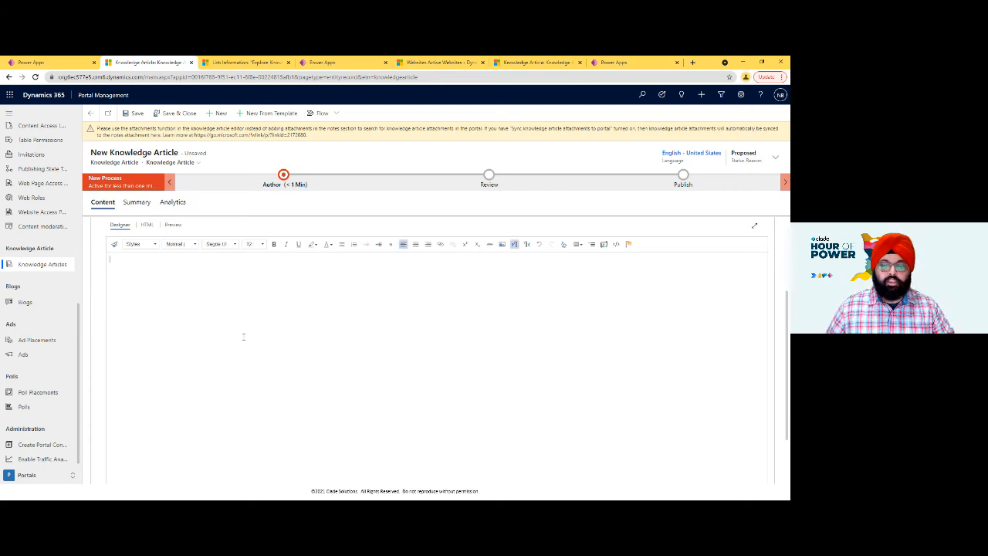
key("super")
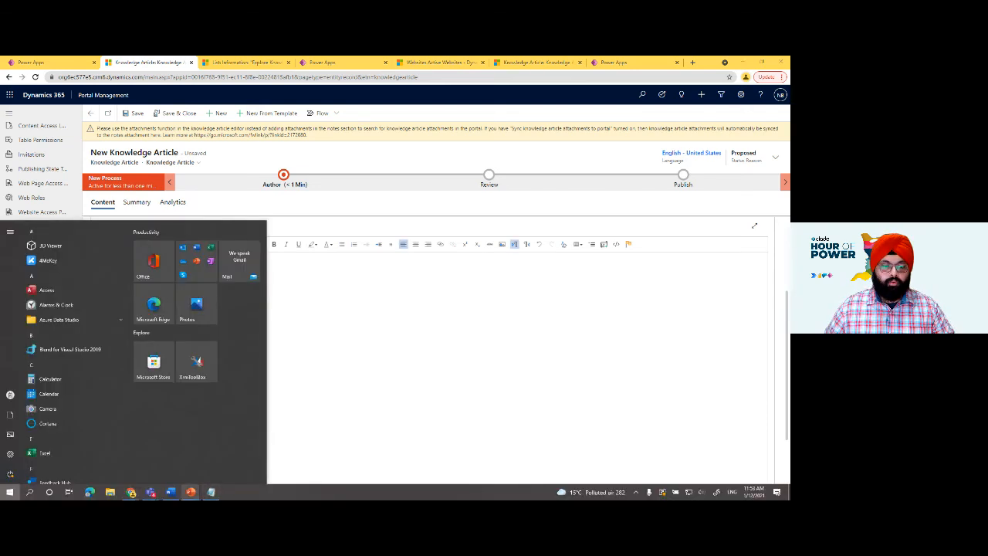
left_click(173, 493)
key("ctrl+a")
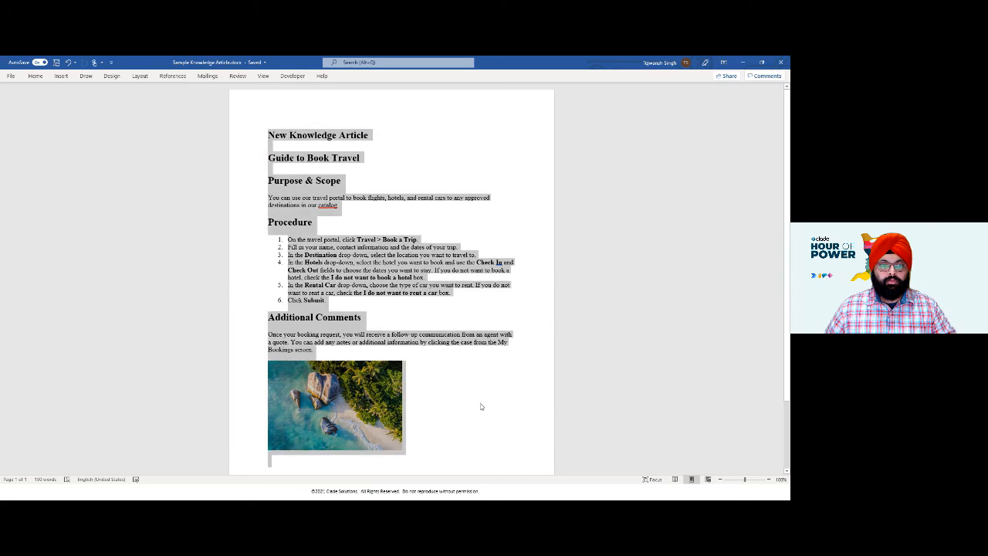
left_click(404, 159)
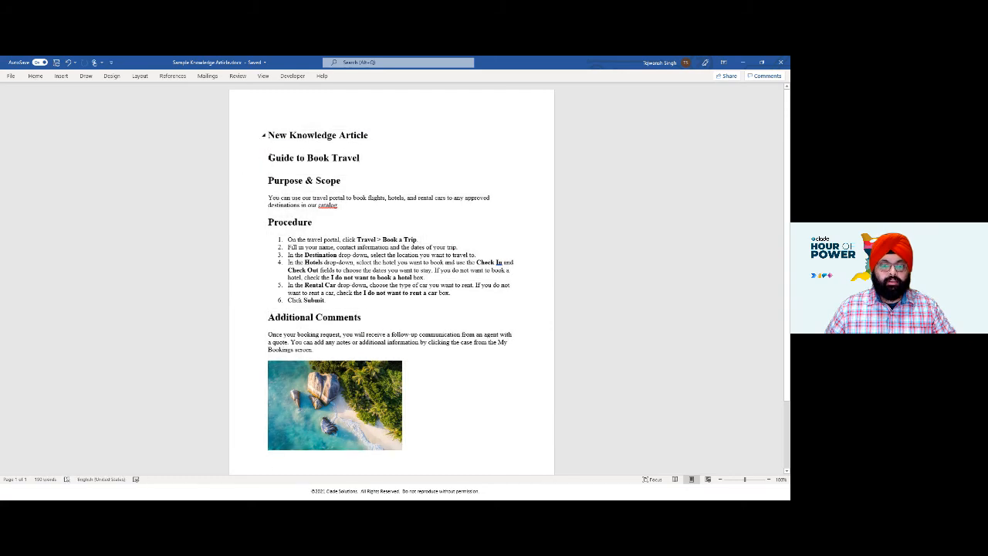
left_click_drag(259, 163, 470, 448)
key("alt+Tab")
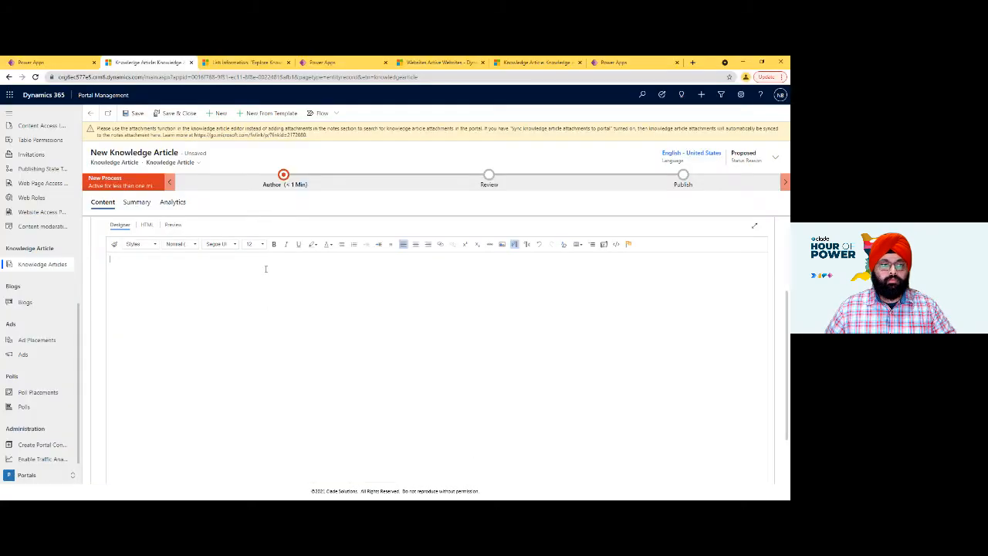
key("ctrl+v")
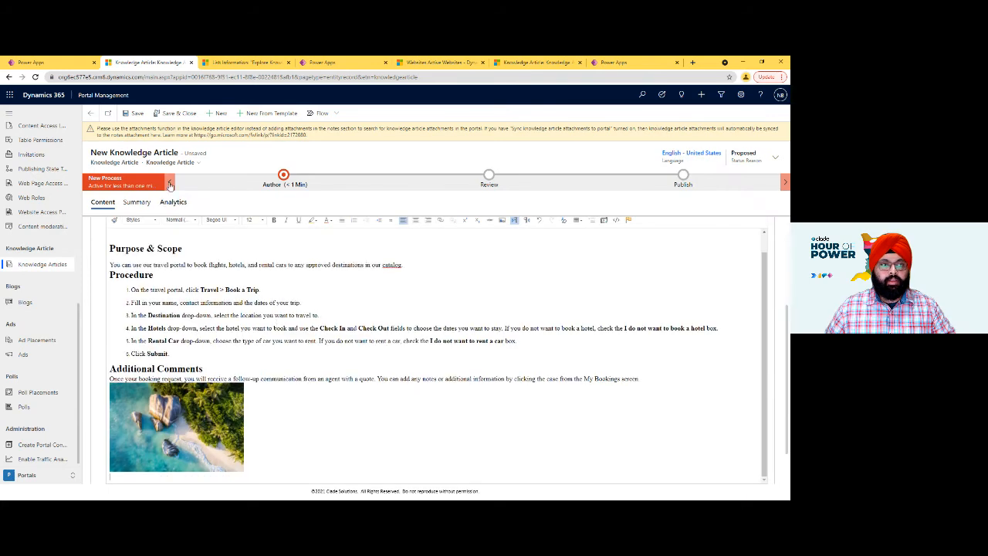
left_click(133, 114)
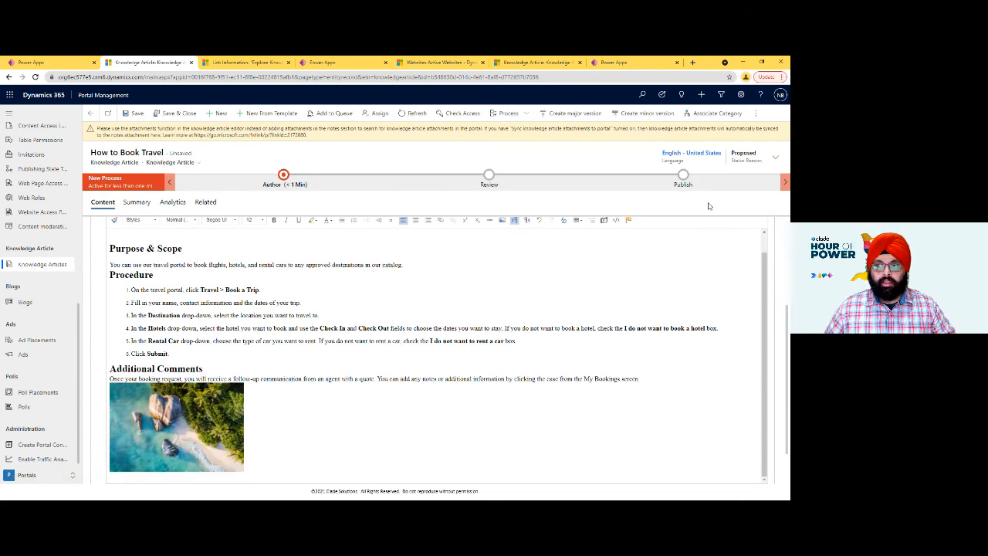
- Examine the Status Reason choices available for the How to Book Travel article without changing the status
left_click(775, 157)
left_click(738, 198)
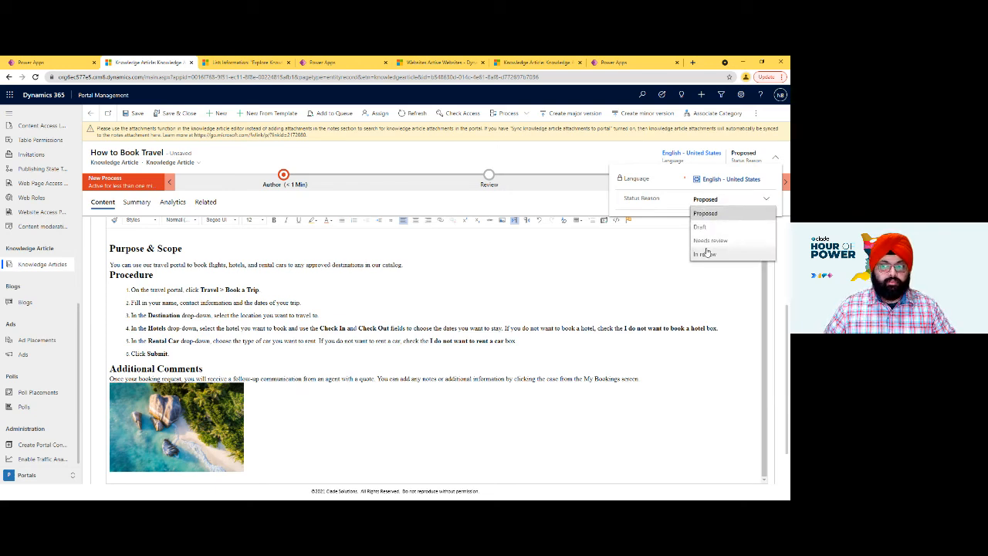
left_click(684, 276)
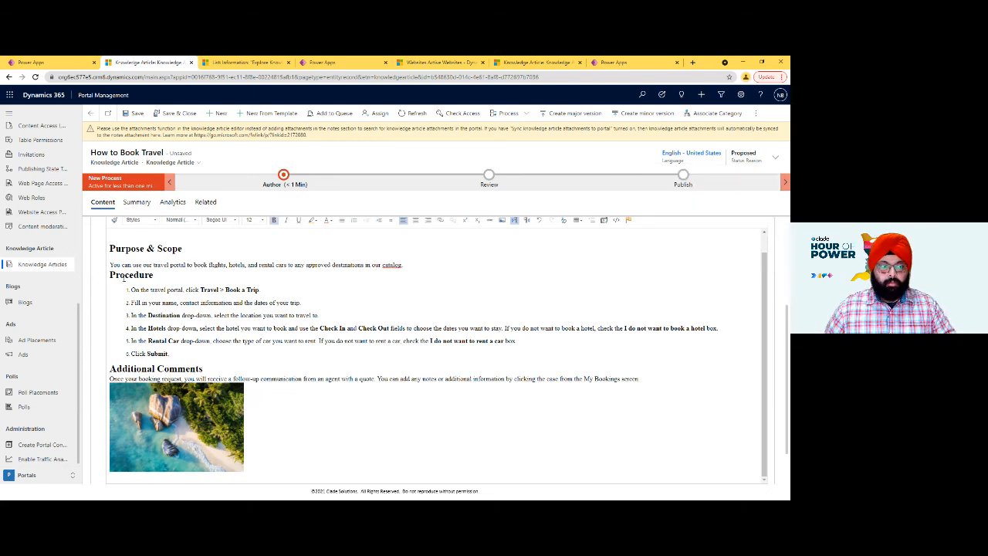
- Show all knowledge articles instead of only the active ones owned, and open the Booking Travel article
left_click(64, 273)
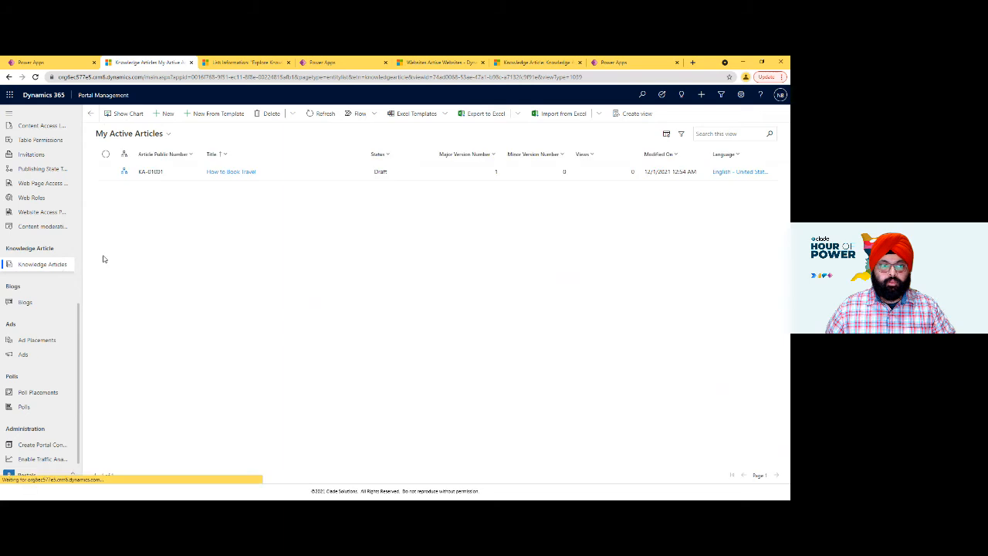
left_click(141, 133)
left_click(661, 189)
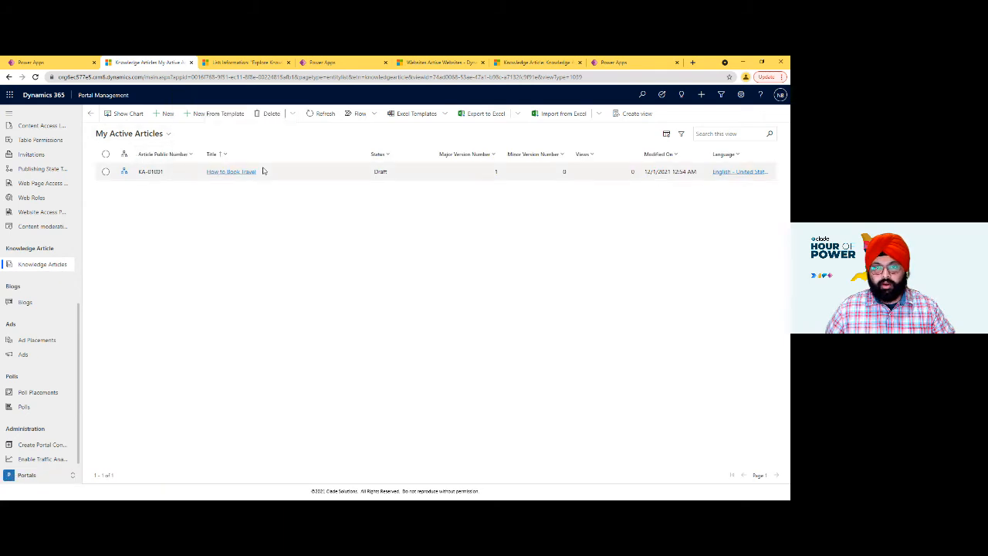
left_click(142, 134)
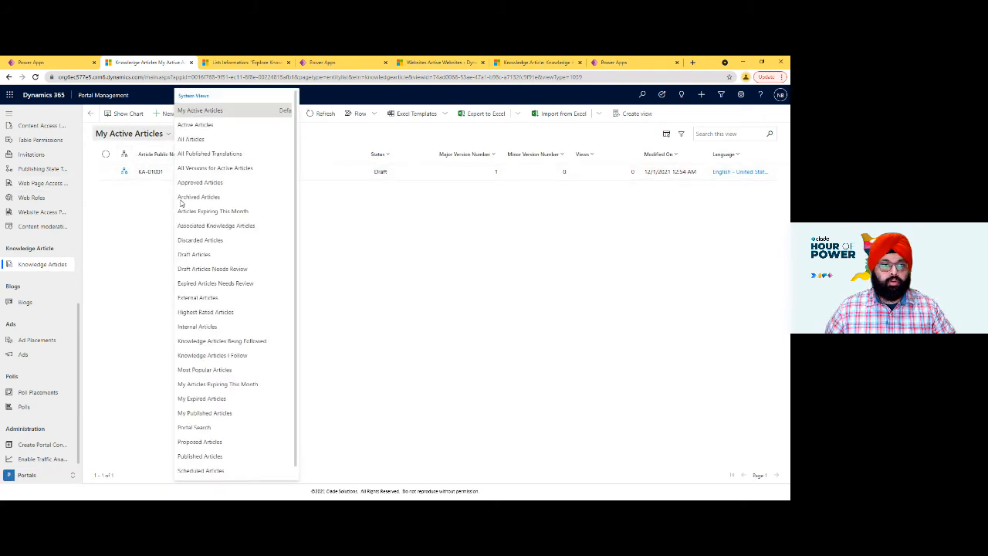
left_click(194, 141)
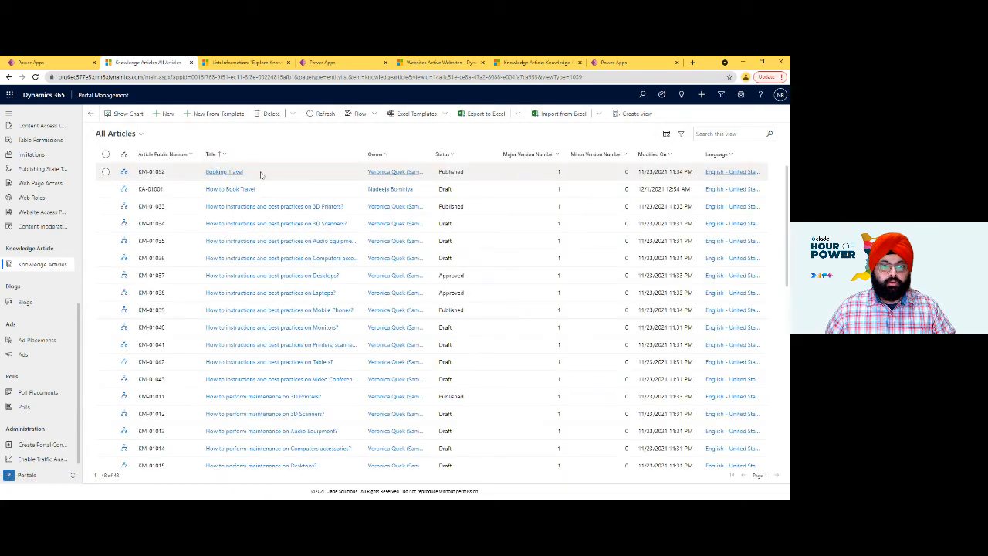
left_click(230, 172)
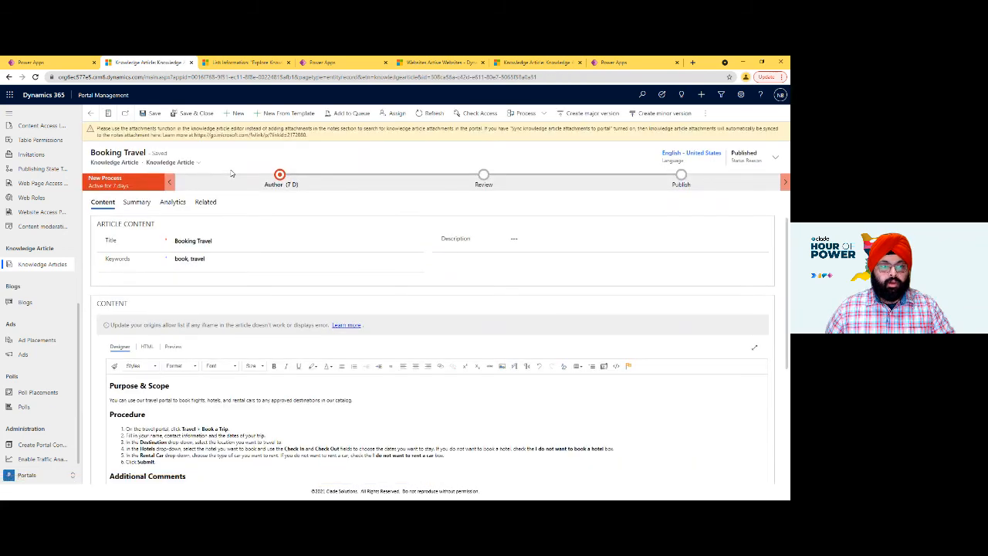
- Review the Booking Travel article's content and open its analytics on views, feedback and cases
scroll(155, 285, "down", 1)
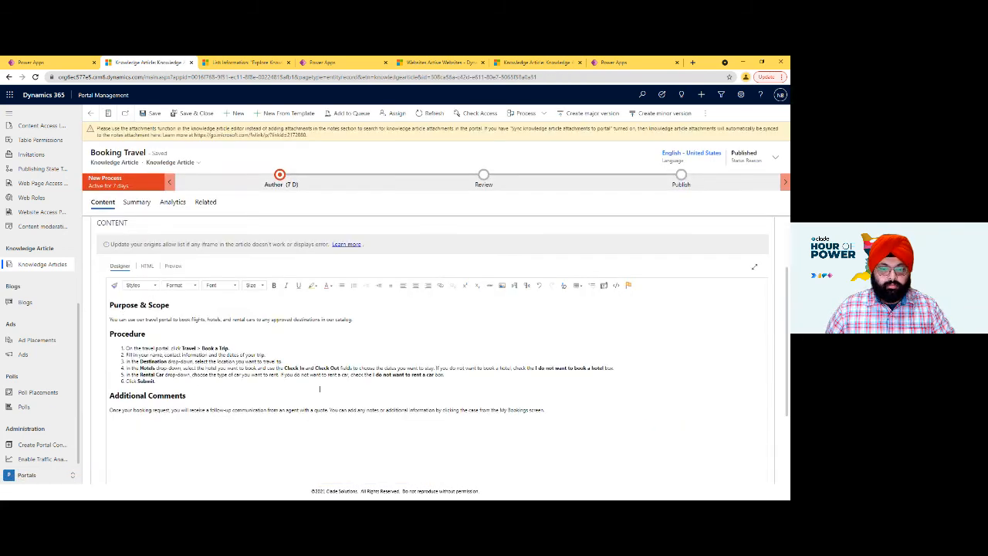
left_click(169, 446)
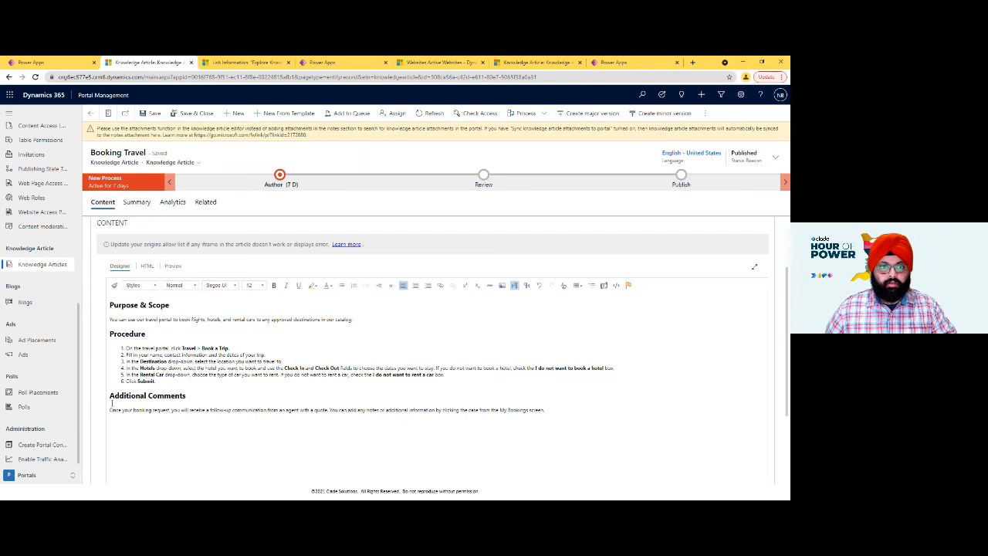
scroll(198, 306, "up", 1)
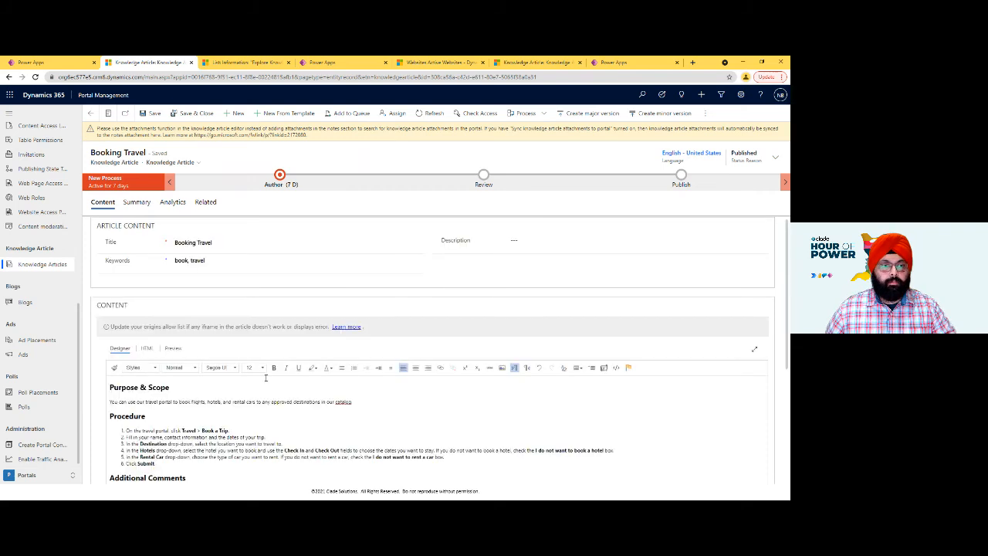
left_click(170, 207)
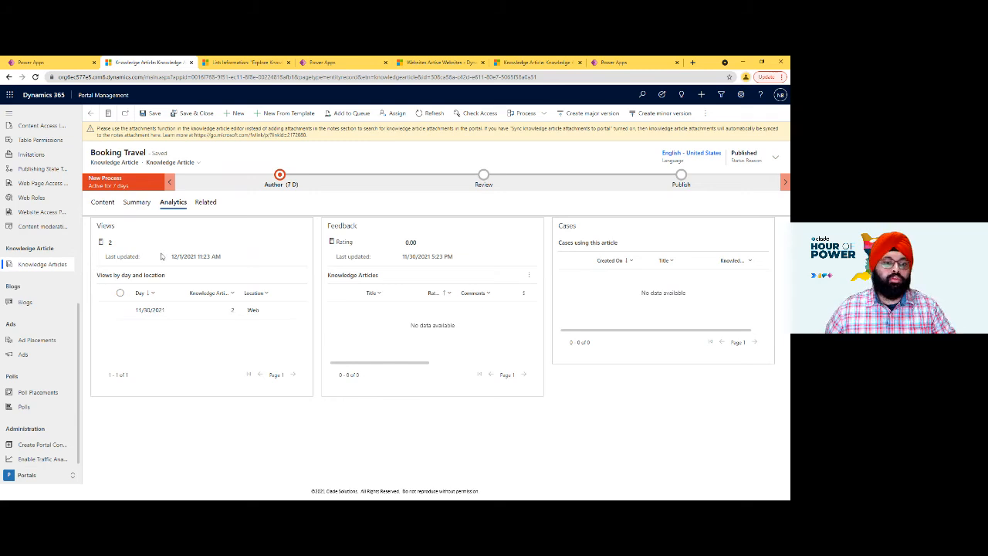
- Look at the Most Popular Articles on the live Community Portal home page, and return to the Booking Travel article in Portal Management
key("alt+Tab")
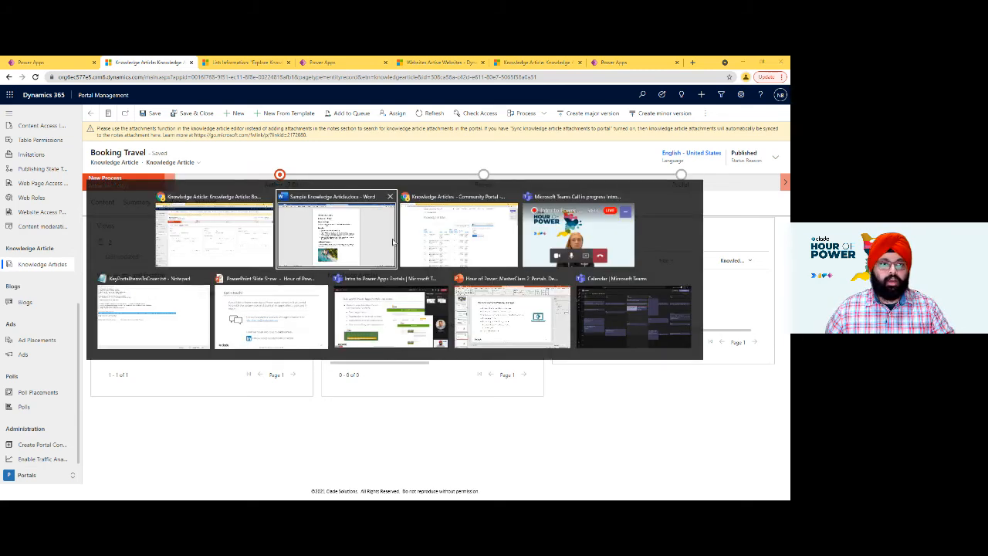
key("alt+Tab")
left_click(168, 121)
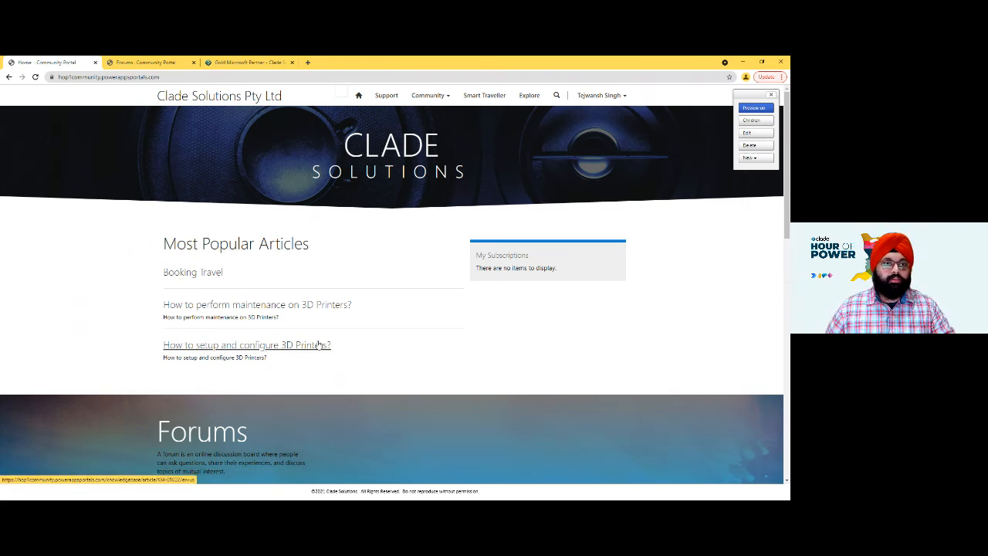
key("alt+Tab")
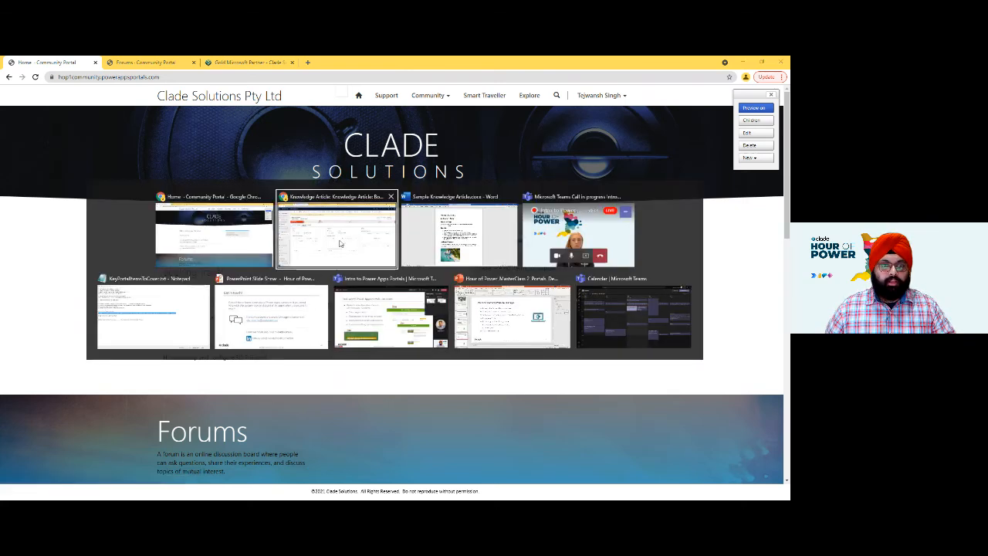
left_click(345, 193)
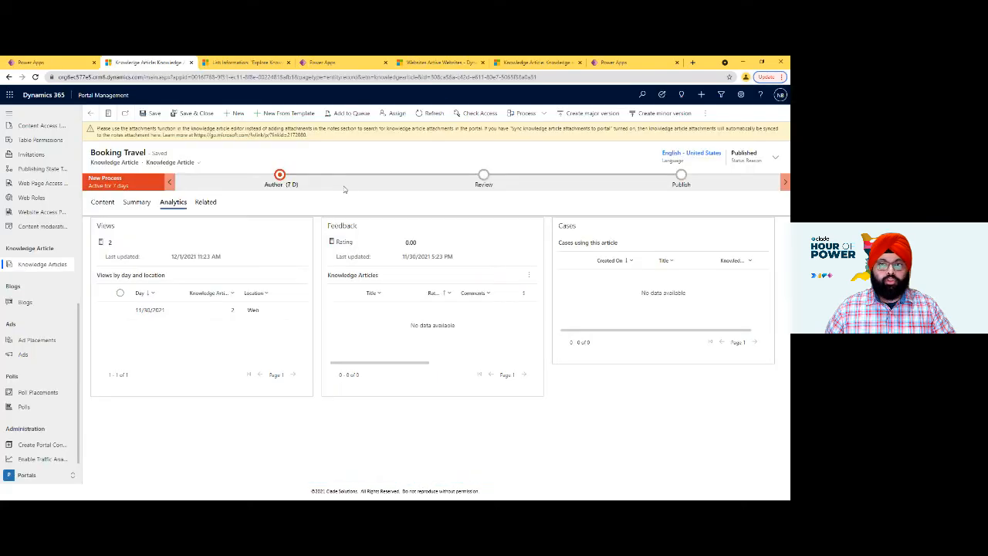
- Open the Community Portal for editing in the portal studio from the Power Apps home page
left_click(614, 66)
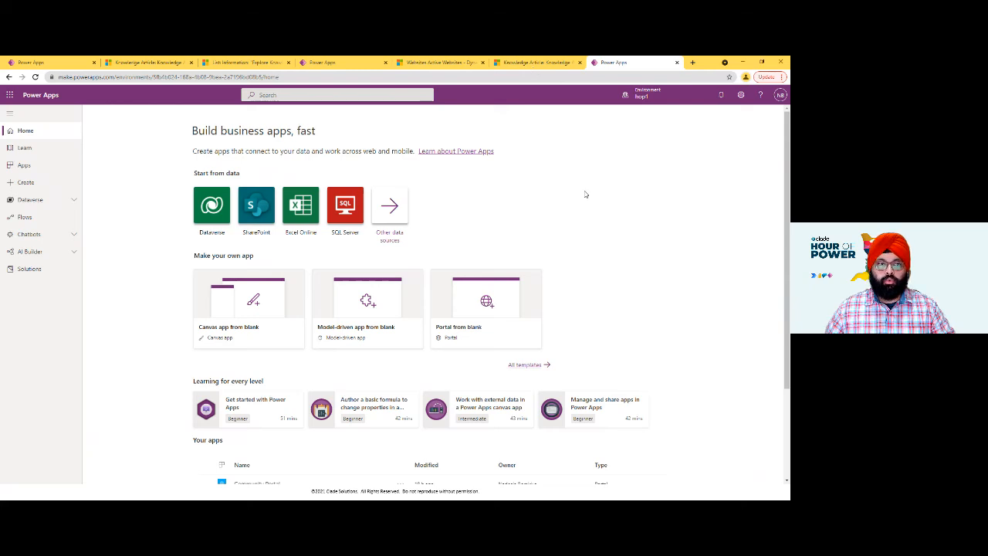
scroll(382, 368, "down", 2)
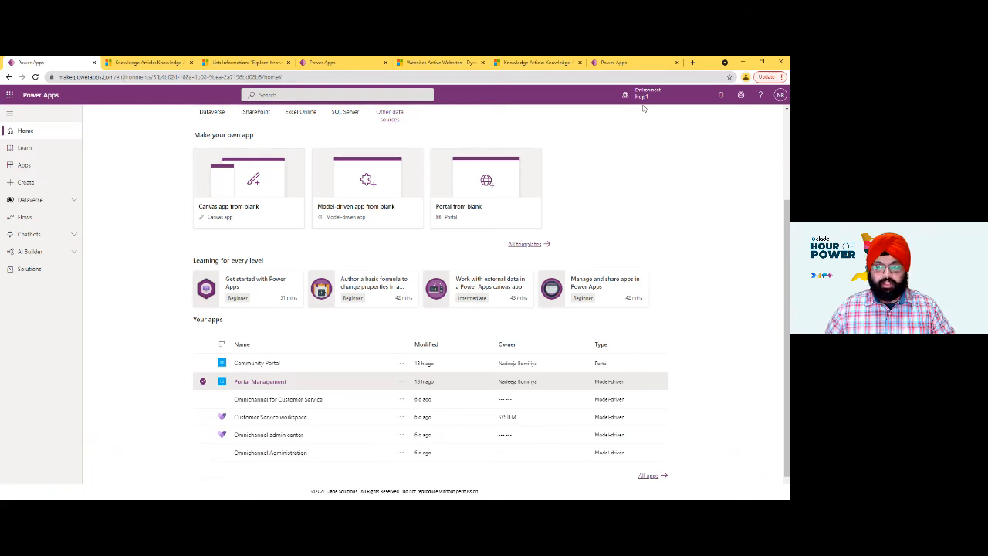
left_click(395, 363)
left_click(400, 375)
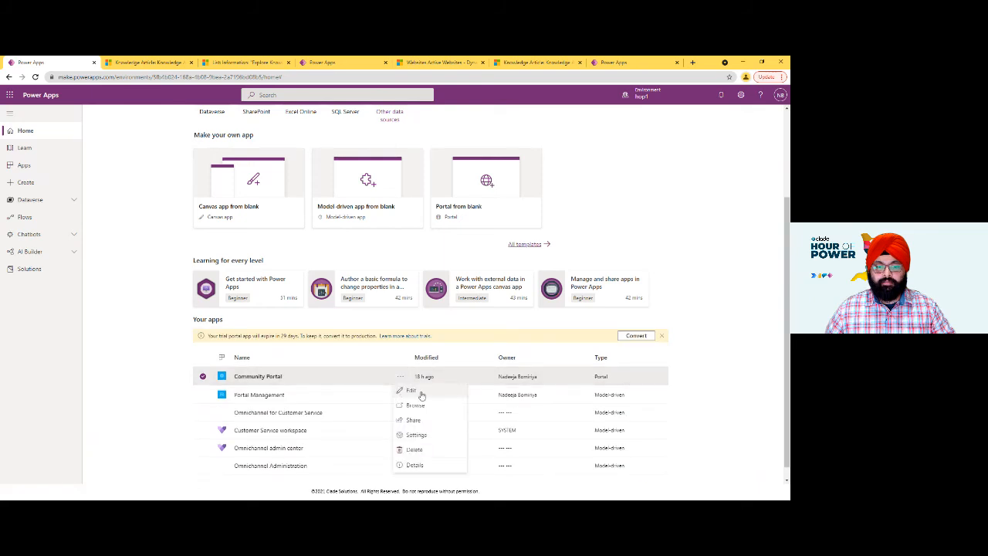
left_click(421, 393)
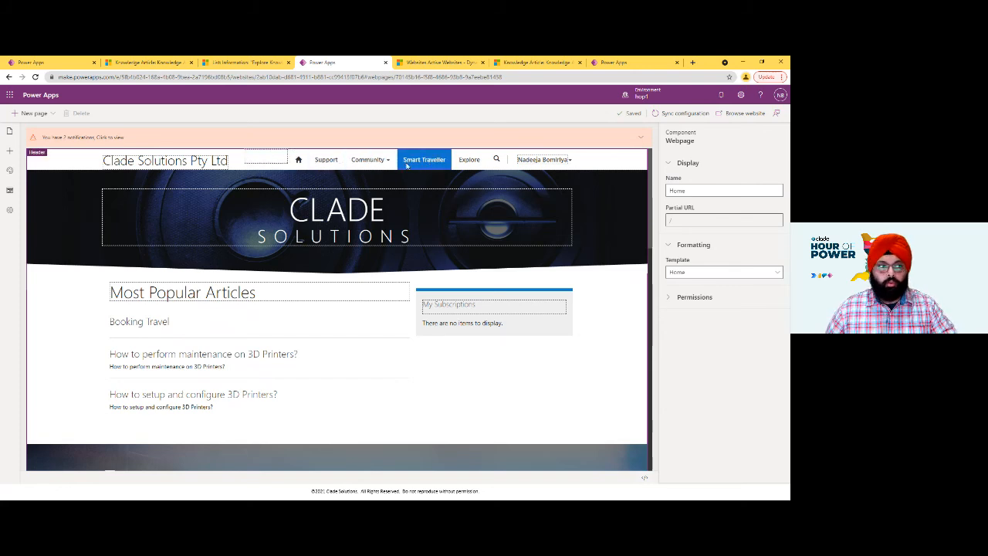
- Apply the Turquoise preset theme to the Community Portal
left_click(9, 170)
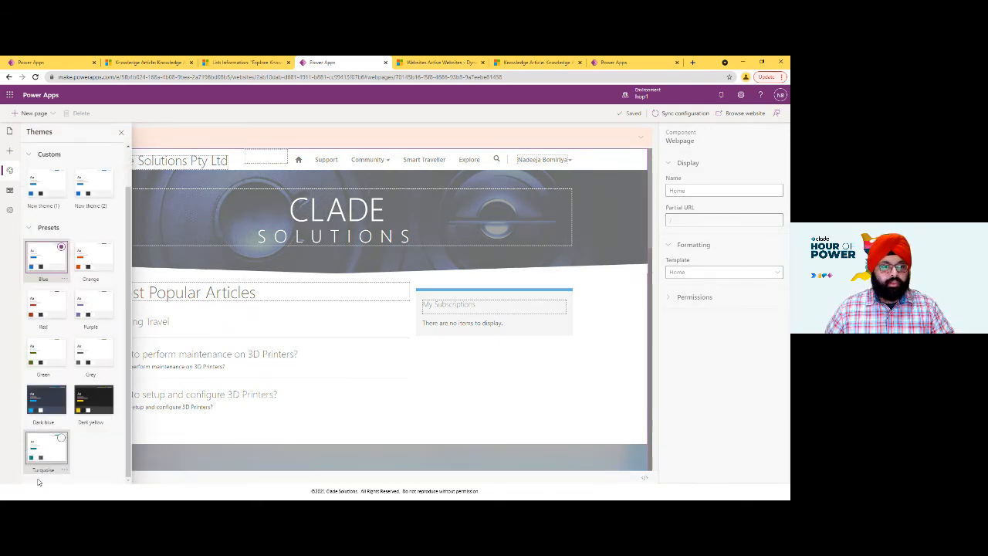
scroll(54, 222, "up", 2)
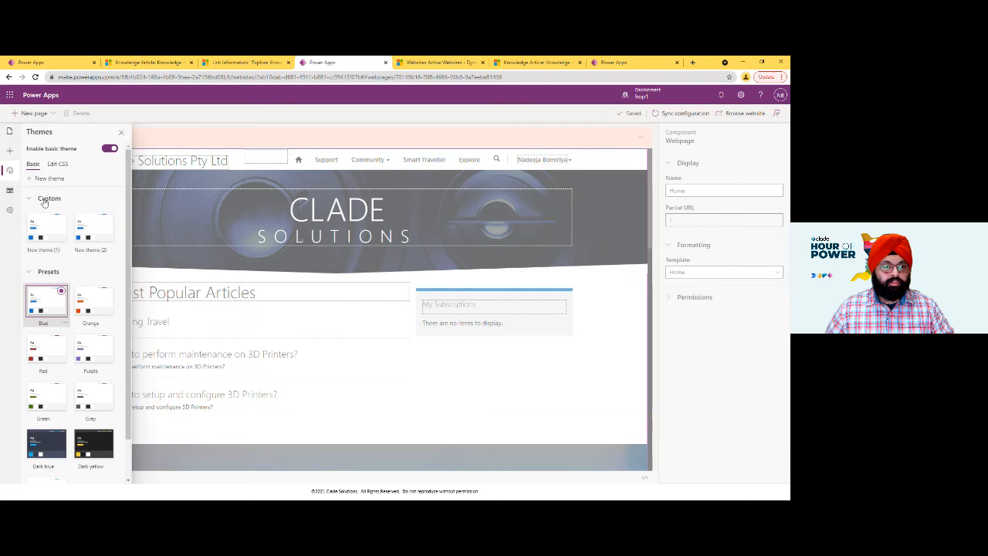
scroll(70, 325, "down", 1)
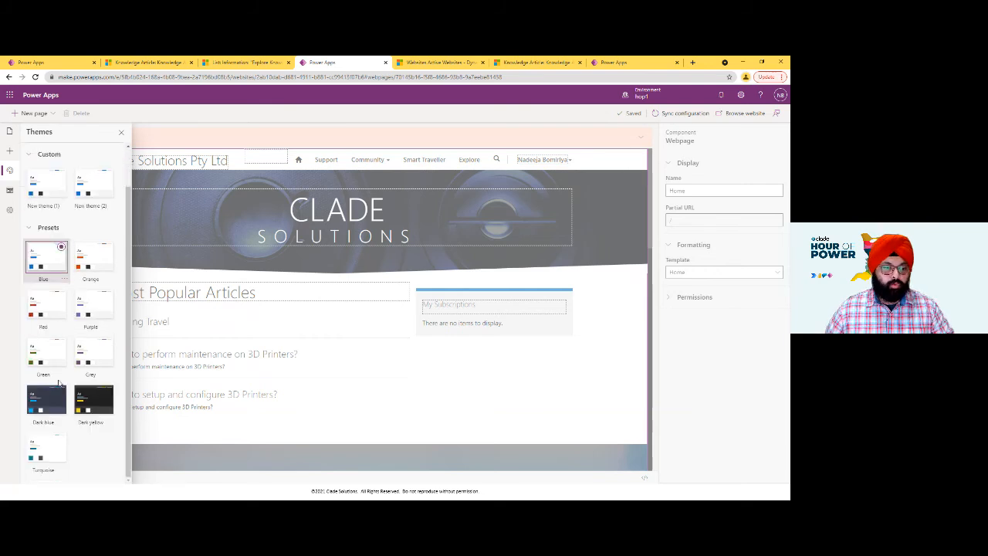
left_click(61, 444)
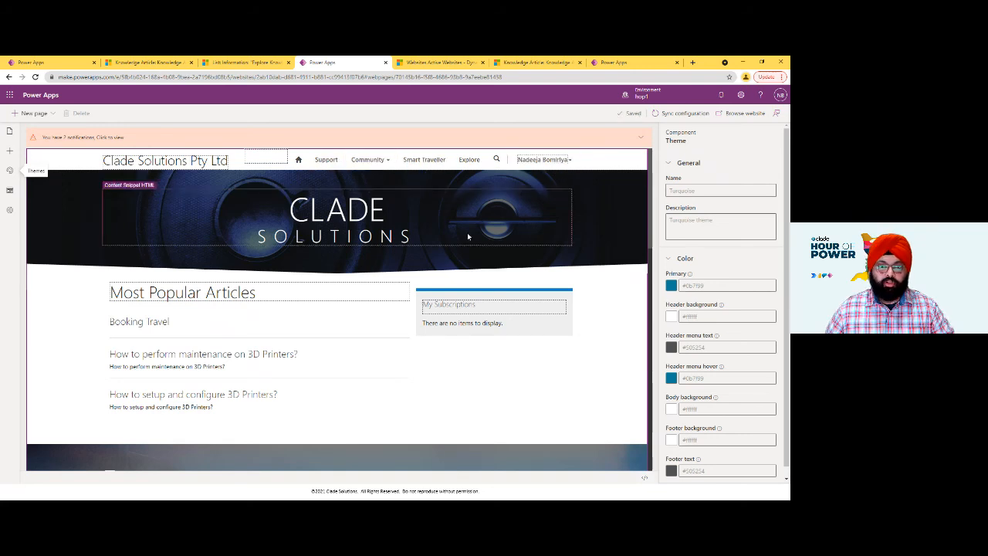
- Sync the portal configuration in the studio and reload the live Community Portal home page to check the theme
key("alt+Tab")
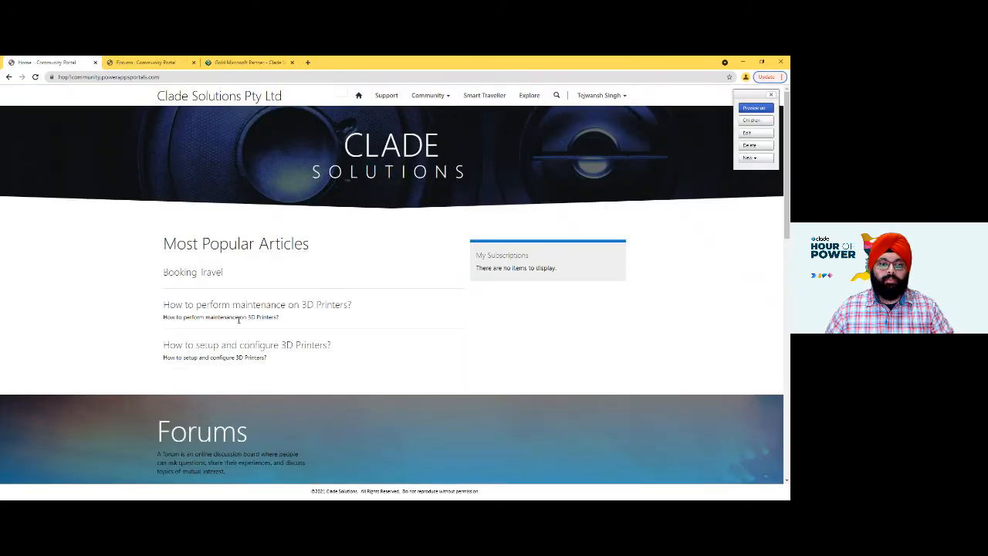
key("alt+Tab")
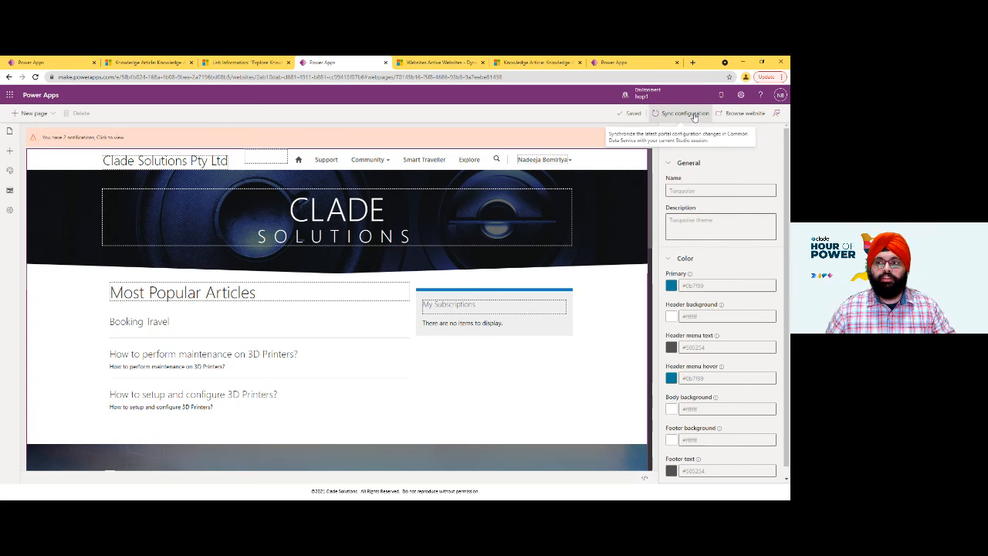
left_click(694, 114)
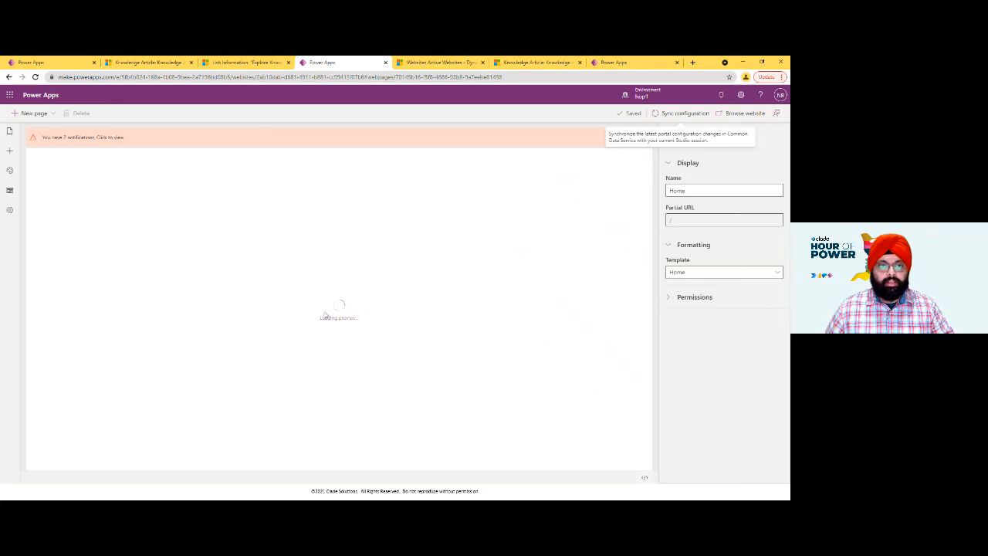
key("alt+Tab")
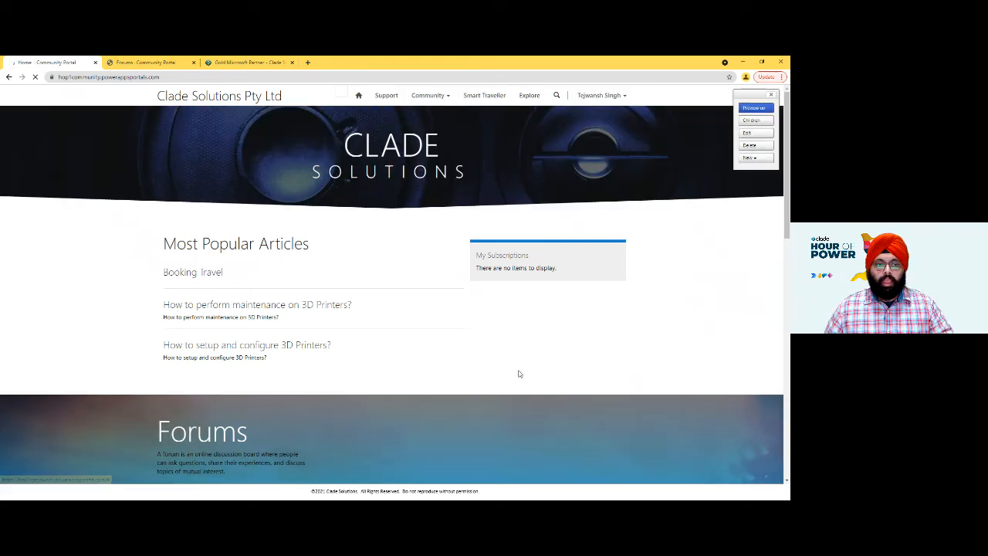
key("alt+Tab")
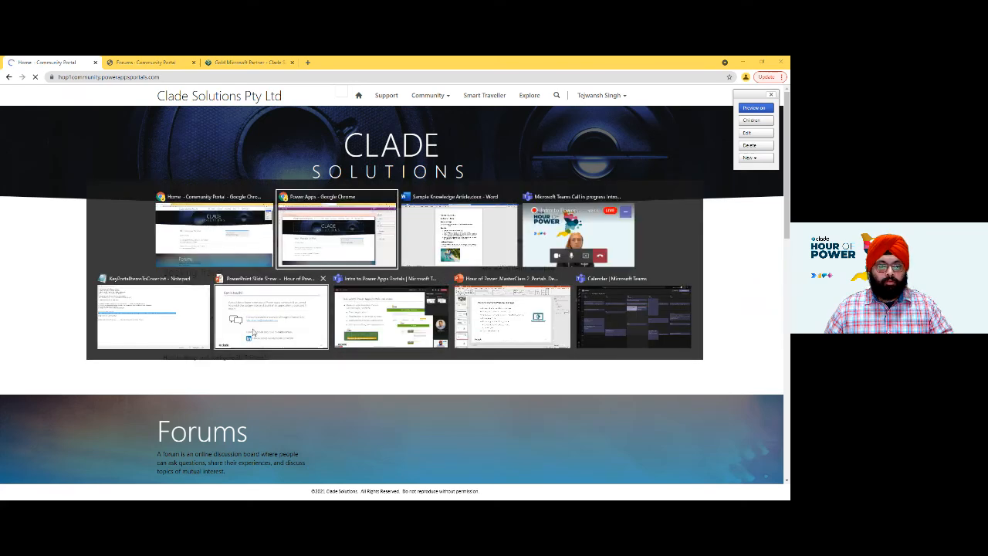
key("Left")
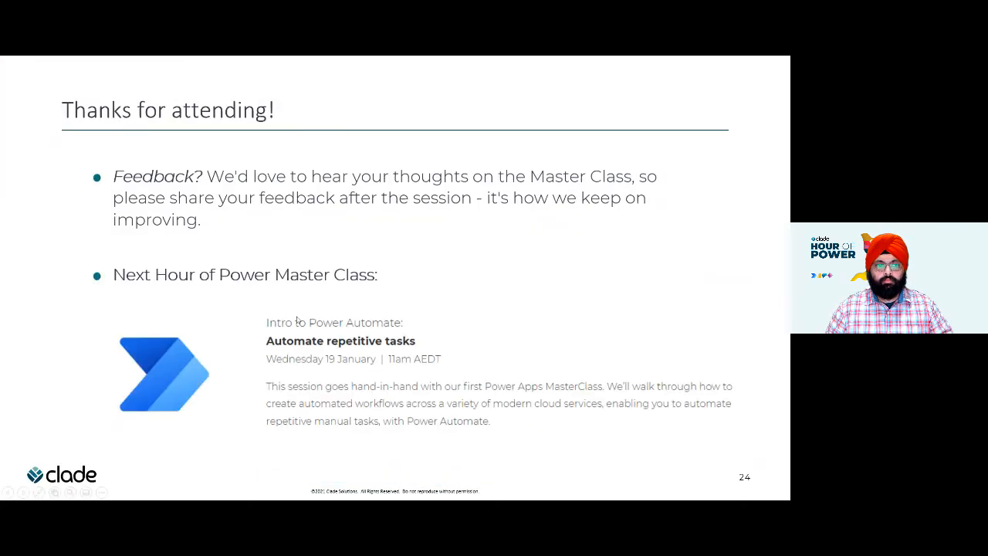
key("Left")
key("Left")
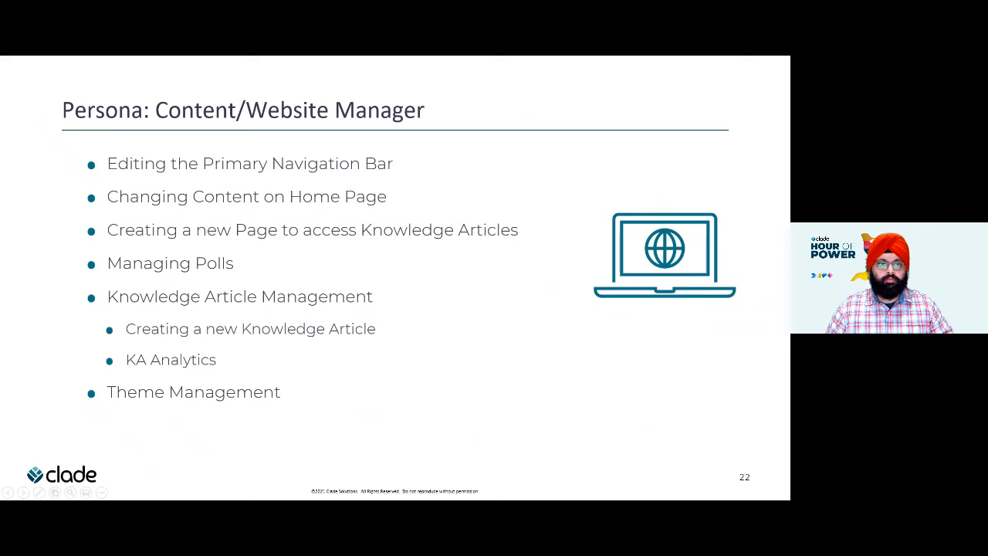